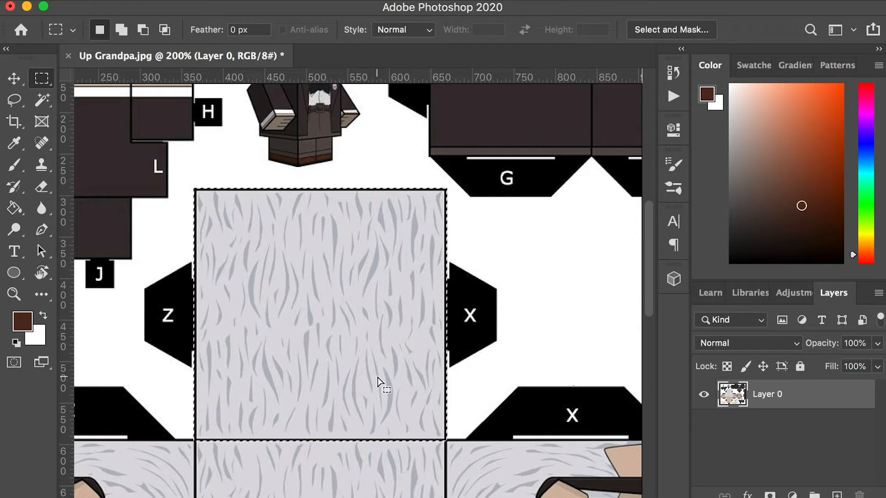
# - Copy the selected top hair panel of the head onto its own layer and check the result by toggling layer visibility
pyautogui.press('super+j')
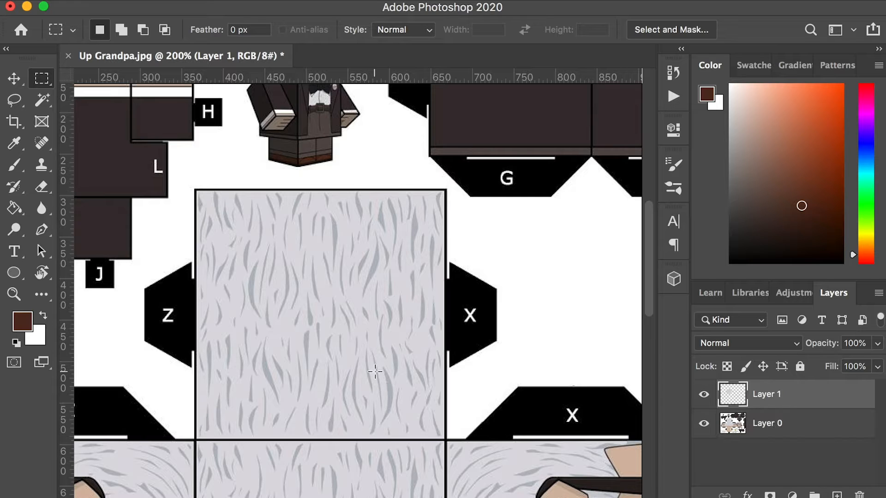
pyautogui.click(705, 423)
pyautogui.click(702, 395)
pyautogui.click(703, 395)
pyautogui.click(702, 396)
pyautogui.click(701, 396)
pyautogui.click(704, 424)
# - Select the back-of-head panel below the top panel on Layer 0 and copy it onto a new layer
pyautogui.click(766, 423)
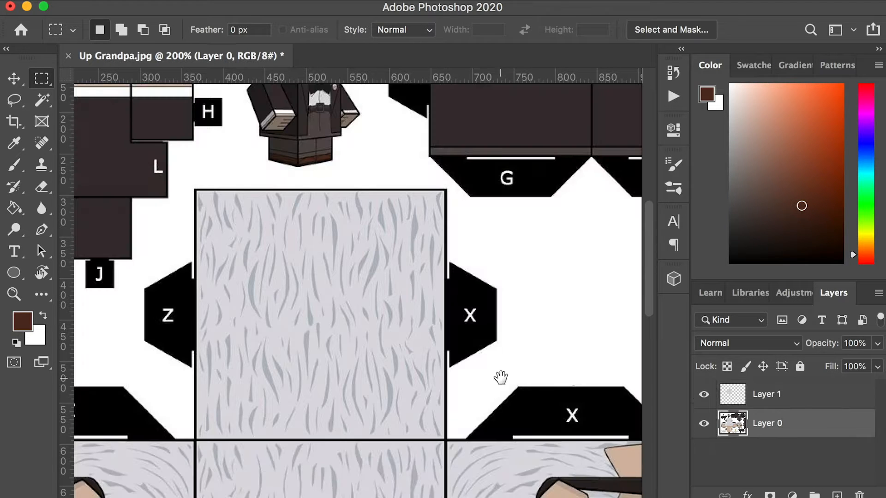
pyautogui.scroll(-5, 530, 389)
pyautogui.moveTo(256, 217); pyautogui.dragTo(506, 393)
pyautogui.press('super+j')
pyautogui.click(704, 425)
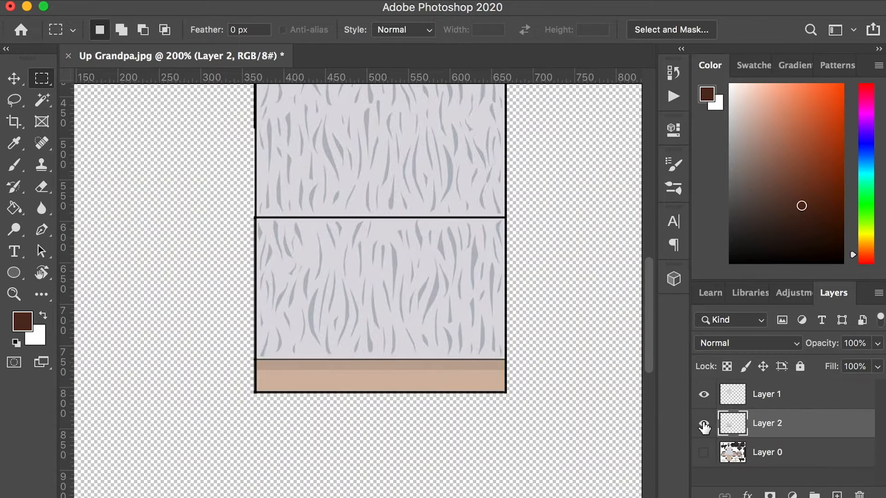
# - Rename the back-of-head layer HeadB and the top hair panel layer HeadT
pyautogui.write('HeadB')
pyautogui.hotkey('shift', 'Tab')
pyautogui.write('He')
pyautogui.press('Return')
# - Copy the side-of-head panel adjoining the back panel's left edge onto a new layer and name it HeadR
pyautogui.moveTo(192, 204); pyautogui.dragTo(444, 379)
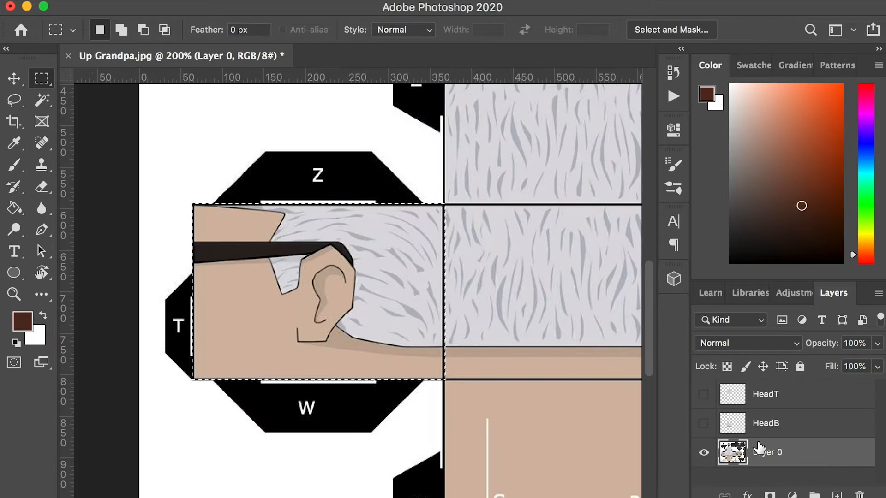
pyautogui.press('super+j')
pyautogui.keyDown('alt'); pyautogui.click(703, 453); pyautogui.keyUp('alt')
pyautogui.doubleClick(767, 452)
pyautogui.write('HeadR')
pyautogui.press('Return')
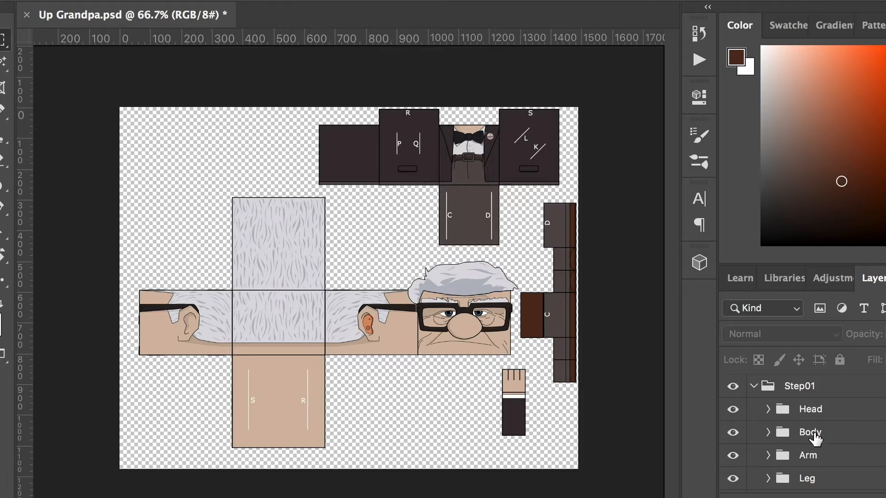
# - Expand the Head group and toggle its layers' visibility one by one to examine which head panel each contains
pyautogui.click(769, 409)
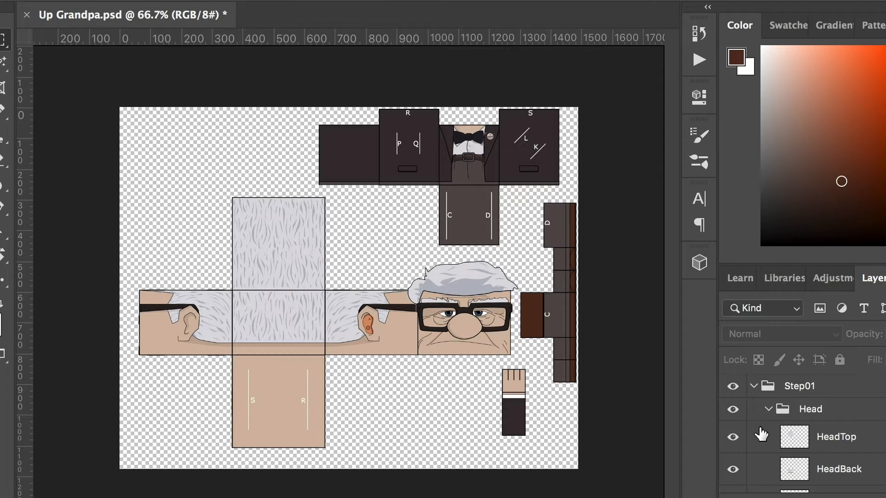
pyautogui.click(734, 441)
pyautogui.click(734, 441)
pyautogui.click(734, 440)
pyautogui.click(734, 471)
pyautogui.click(733, 470)
pyautogui.click(733, 471)
pyautogui.scroll(-3, 740, 477)
pyautogui.click(733, 436)
pyautogui.click(733, 436)
pyautogui.click(733, 436)
pyautogui.click(733, 467)
pyautogui.click(733, 467)
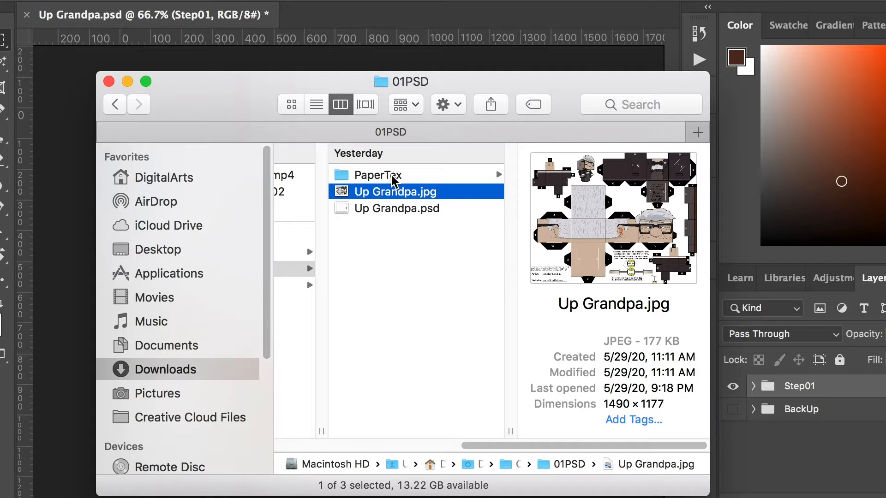
# - Place the 6-rough-seamless recycled vintage paper texture from the PaperTex folder into the Up Grandpa document
pyautogui.click(393, 179)
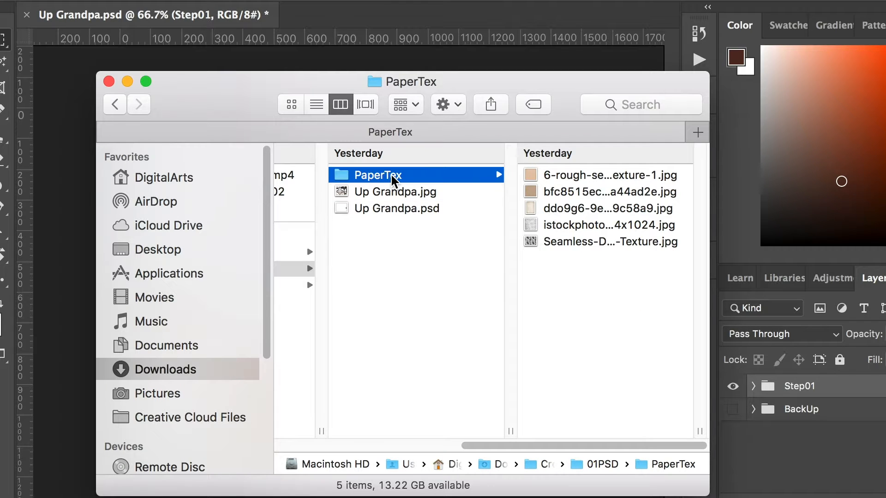
pyautogui.click(573, 175)
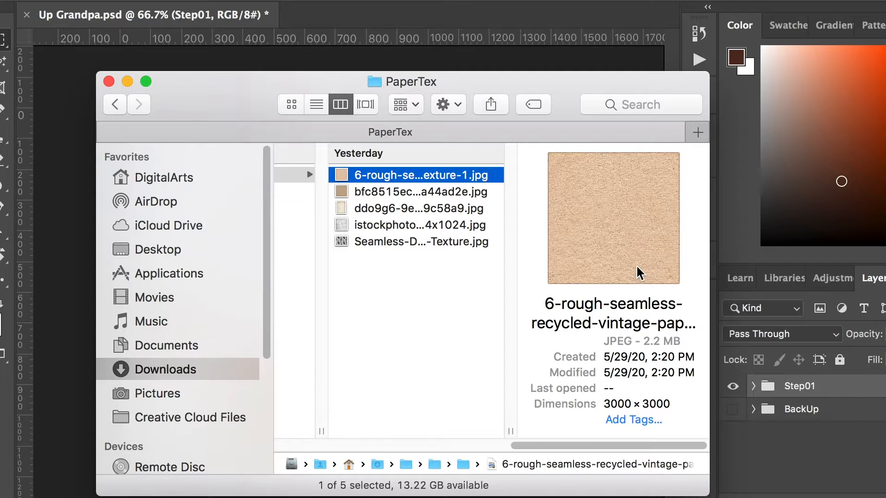
pyautogui.moveTo(638, 272); pyautogui.dragTo(231, 60)
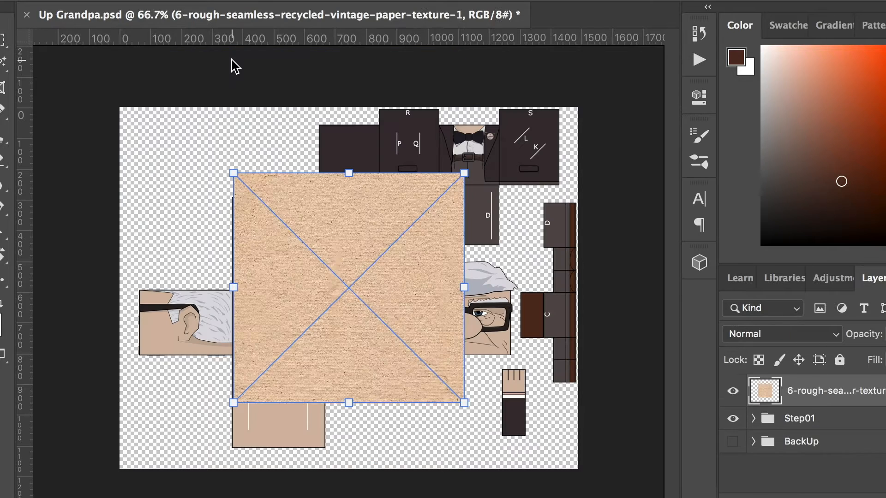
pyautogui.press('Return')
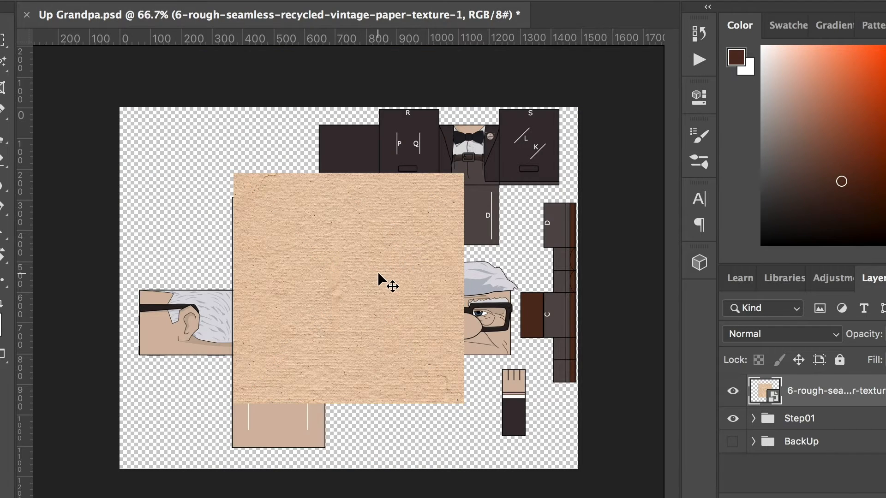
# - Move the paper texture to the canvas's upper-left corner and tile copies of it until the whole canvas is covered
pyautogui.press('super+plus')
pyautogui.press('super+plus')
pyautogui.press('super+minus')
pyautogui.press('super+minus')
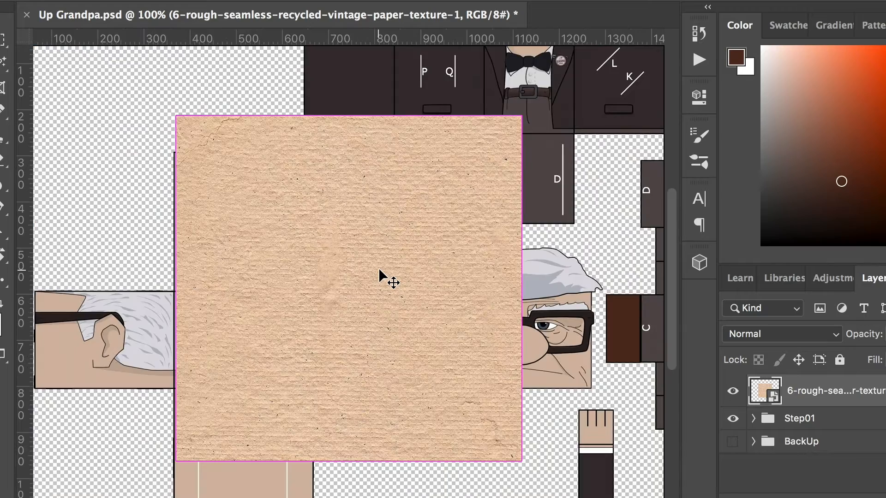
pyautogui.moveTo(392, 258); pyautogui.dragTo(478, 206)
pyautogui.keyDown('shift'); pyautogui.click(844, 422); pyautogui.keyUp('shift')
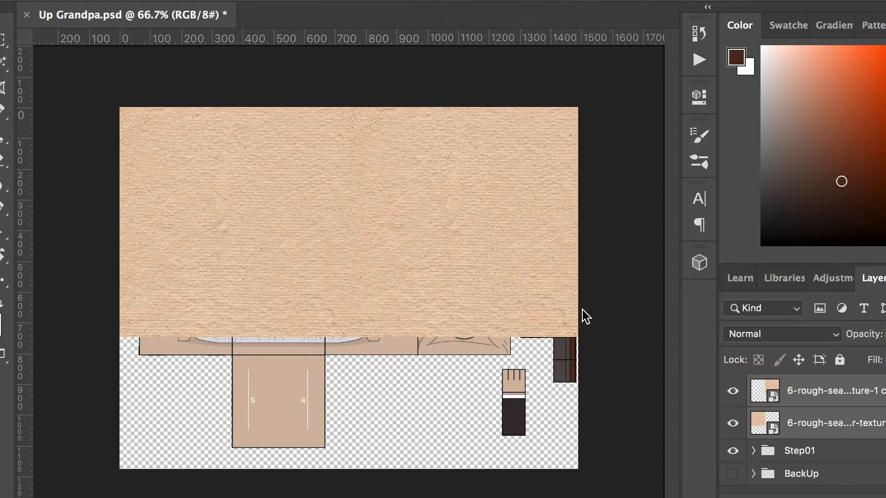
pyautogui.moveTo(425, 252); pyautogui.dragTo(419, 472)
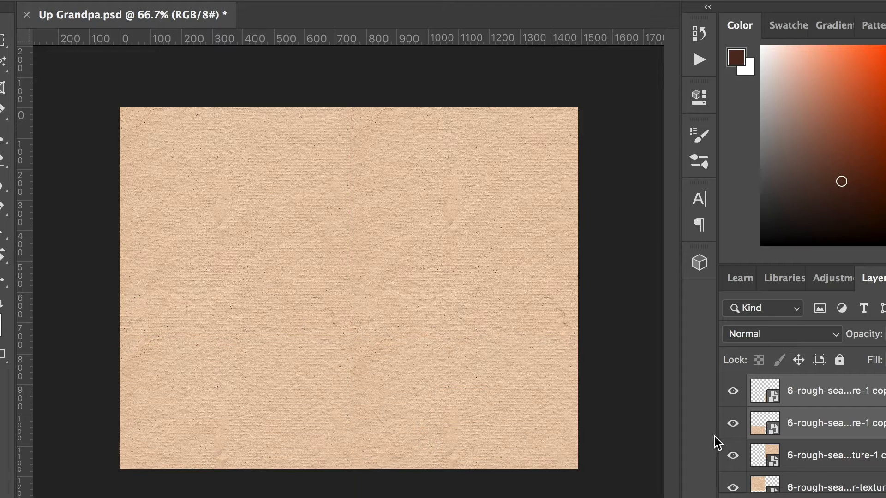
# - Merge the four paper texture layers into one and move it beneath the Step01 group
pyautogui.click(825, 478)
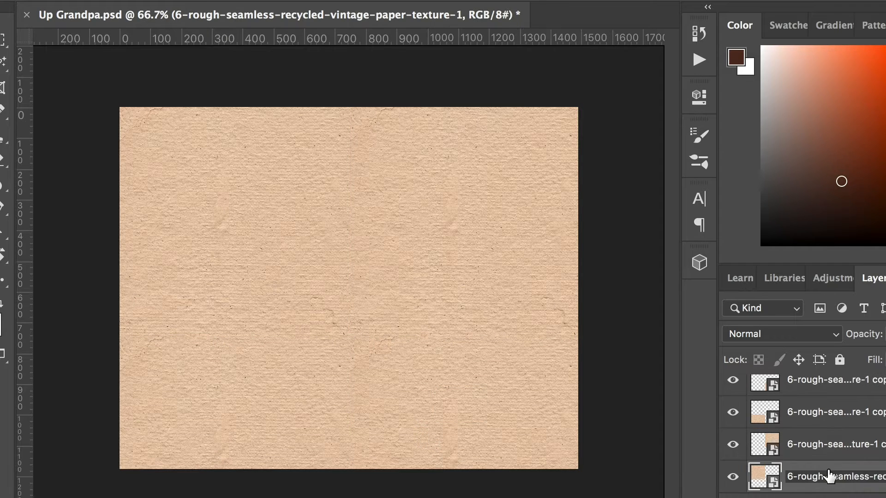
pyautogui.keyDown('shift'); pyautogui.click(810, 383); pyautogui.keyUp('shift')
pyautogui.rightClick(809, 377)
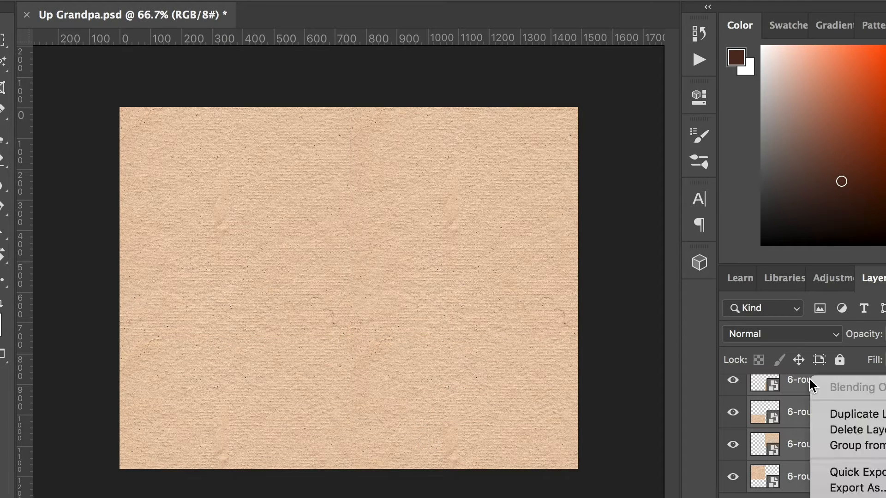
pyautogui.click(875, 453)
pyautogui.moveTo(808, 396); pyautogui.dragTo(797, 420)
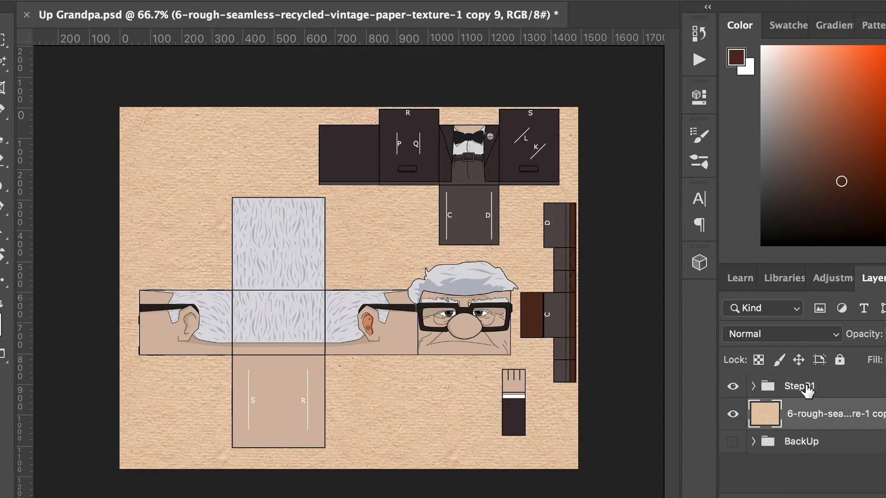
# - Set the Step01 group's blend mode to Multiply
pyautogui.click(789, 390)
pyautogui.click(797, 334)
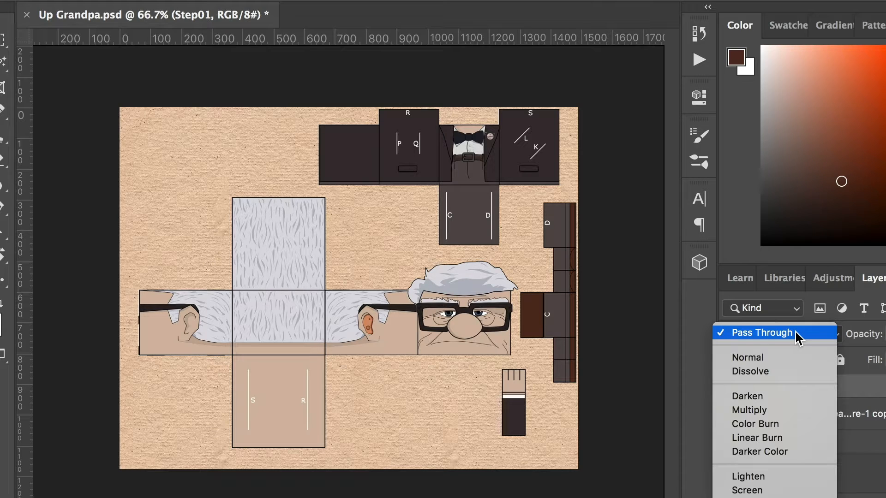
pyautogui.click(777, 333)
# - Examine the paper grain over the face and ear panels up close, then return to the full canvas view
pyautogui.hotkey('ctrl', '+')
pyautogui.hotkey('ctrl', '+')
pyautogui.hotkey('ctrl', '+')
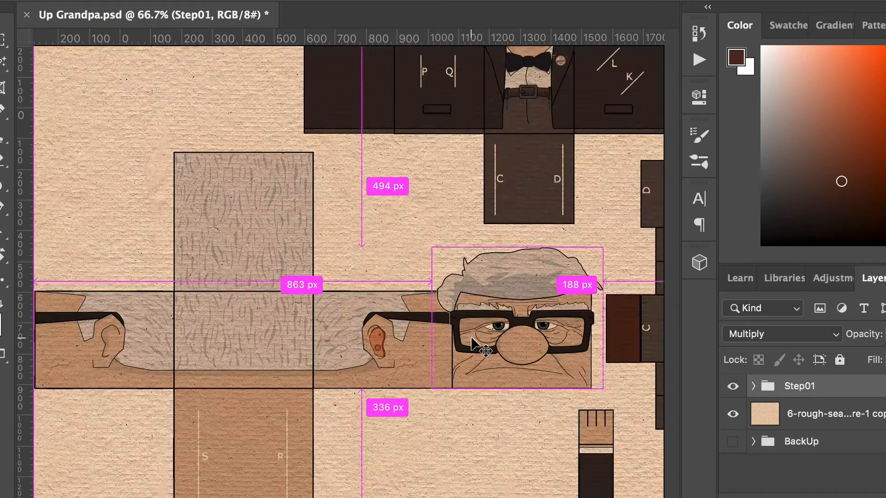
pyautogui.moveTo(479, 311); pyautogui.dragTo(342, 170)
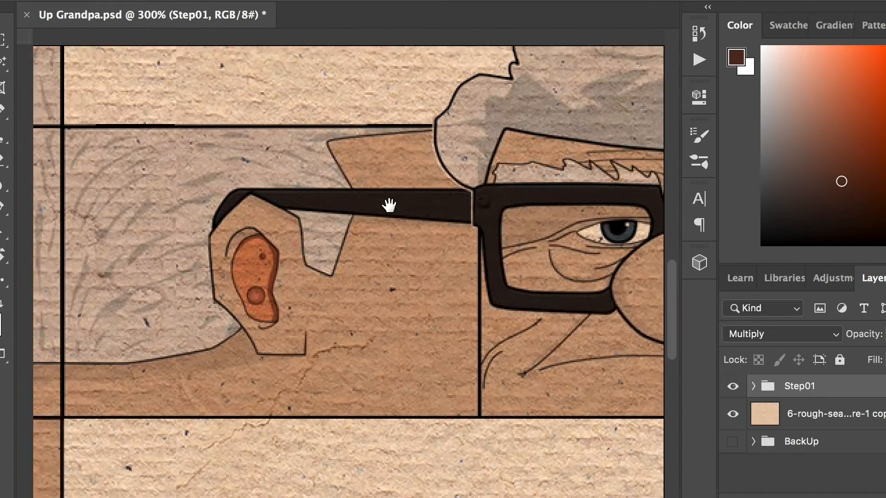
pyautogui.moveTo(439, 297); pyautogui.dragTo(487, 249)
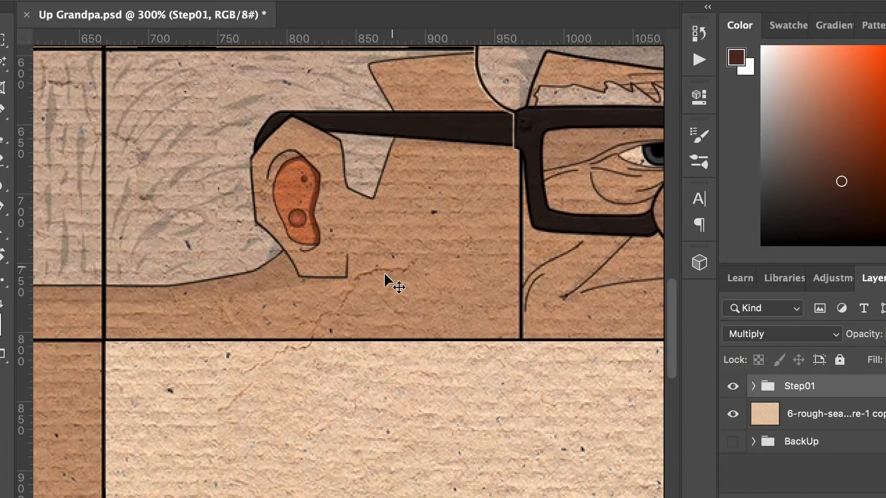
pyautogui.moveTo(163, 329); pyautogui.dragTo(533, 214)
pyautogui.press('super+1')
pyautogui.press('super+minus')
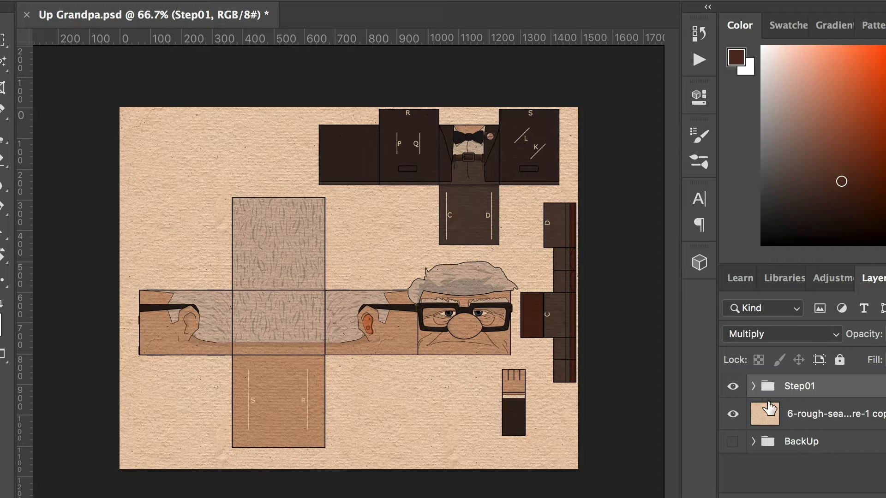
# - Duplicate the merged paper texture layer, and hide the original along with the Body, Arm and Leg groups
pyautogui.click(824, 418)
pyautogui.press('super+j')
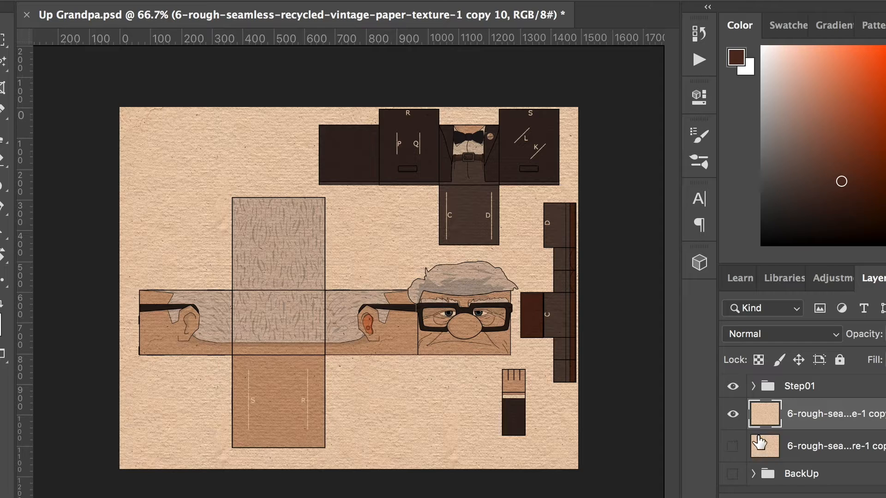
pyautogui.click(754, 387)
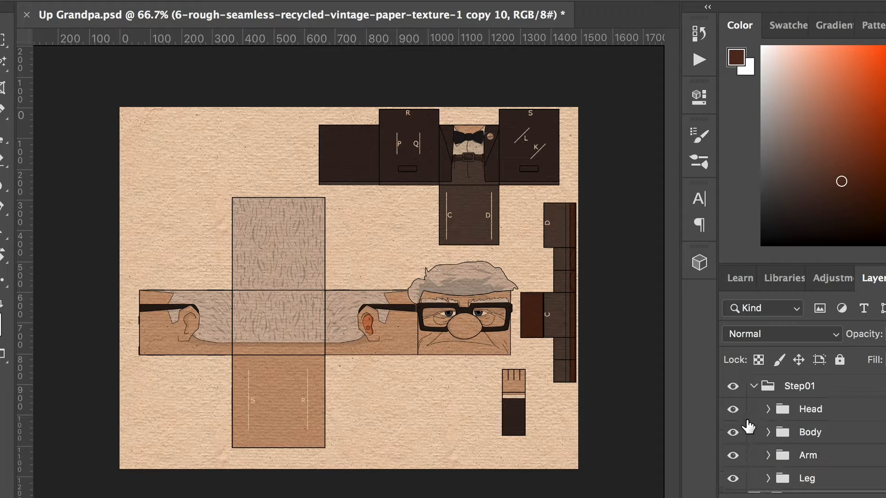
pyautogui.moveTo(737, 433); pyautogui.dragTo(737, 475)
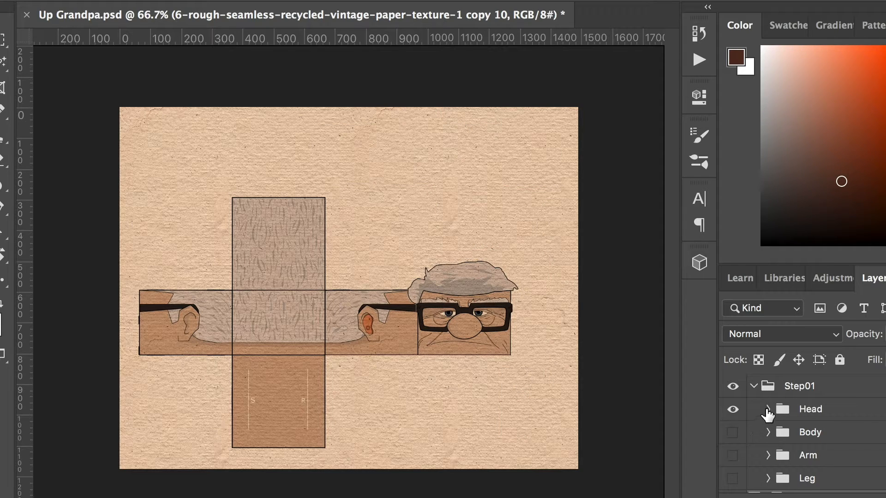
# - Expand the Head group and load the HeadTop layer's outline as a selection
pyautogui.click(767, 409)
pyautogui.scroll(-2, 748, 433)
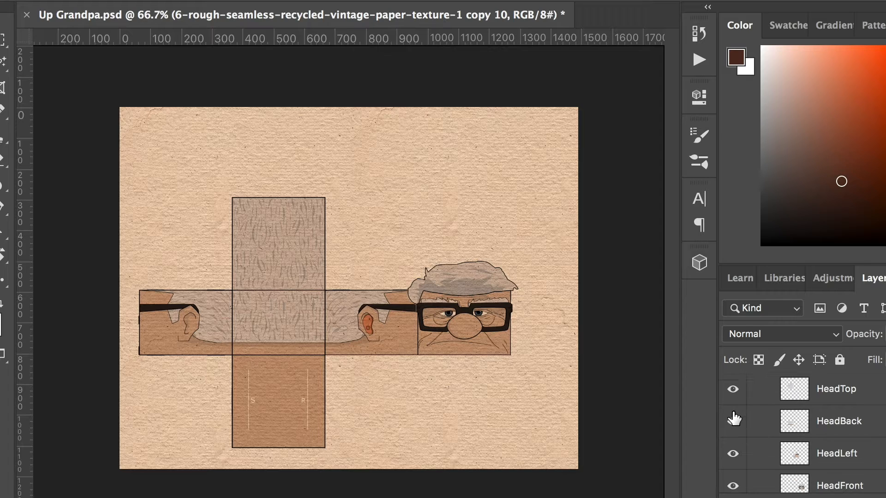
pyautogui.click(805, 400)
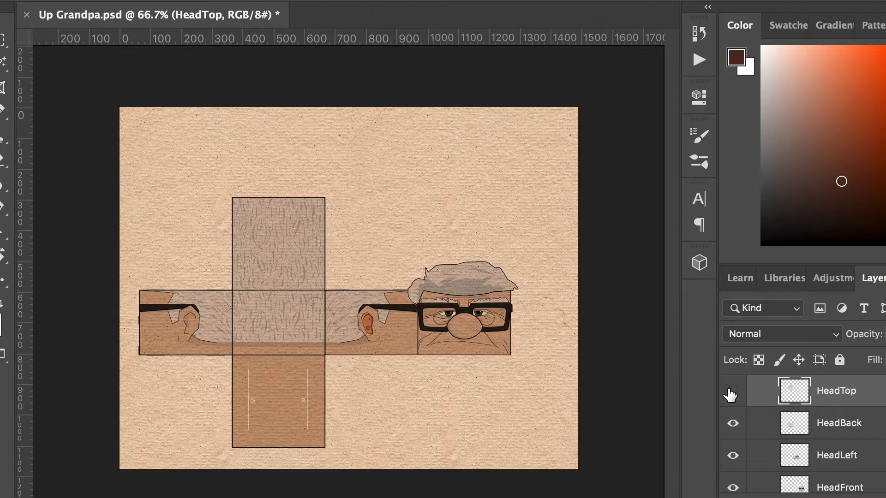
pyautogui.scroll(1, 765, 415)
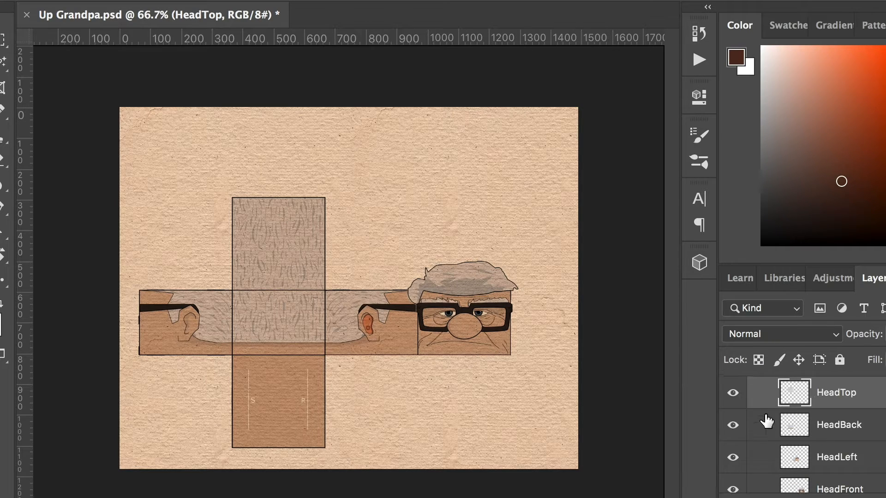
pyautogui.keyDown('ctrl'); pyautogui.click(794, 397); pyautogui.keyUp('ctrl')
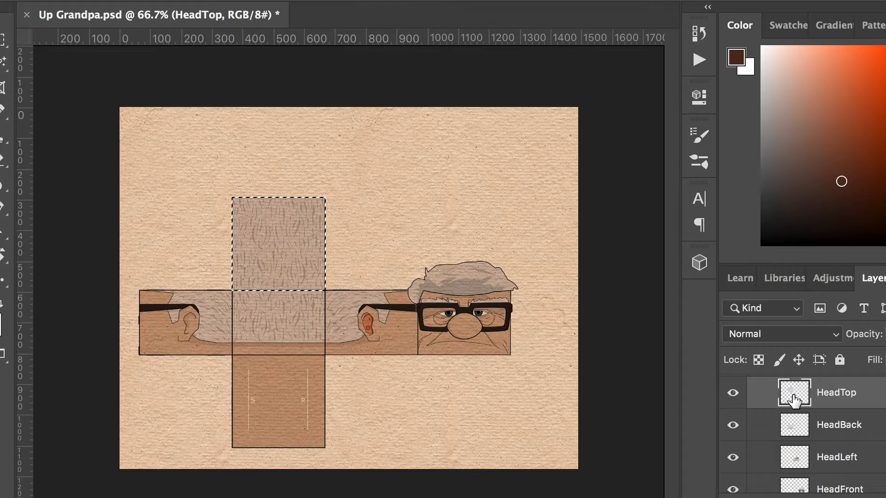
# - Make the visible paper texture copy the active layer and invert the HeadTop selection
pyautogui.scroll(-5, 789, 415)
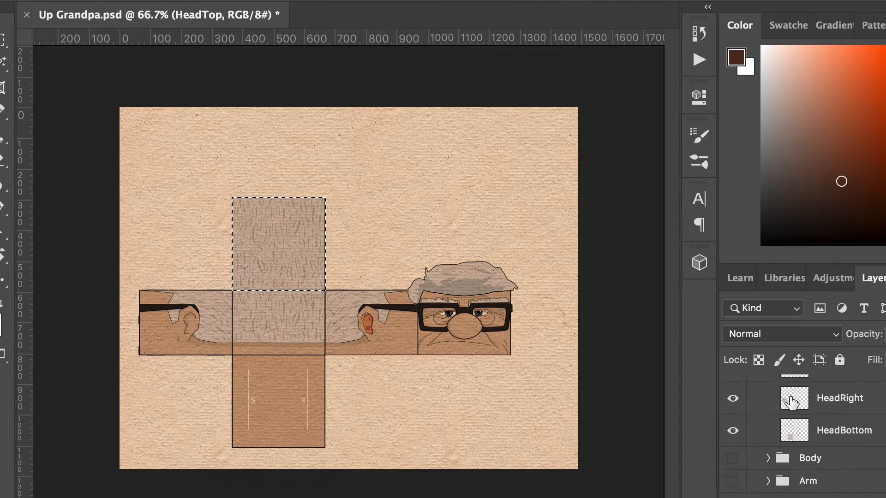
pyautogui.scroll(-3, 784, 433)
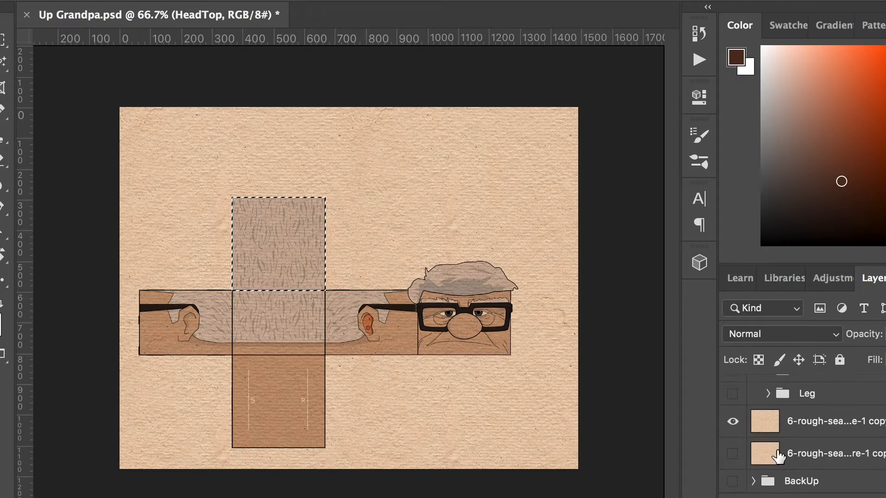
pyautogui.click(803, 432)
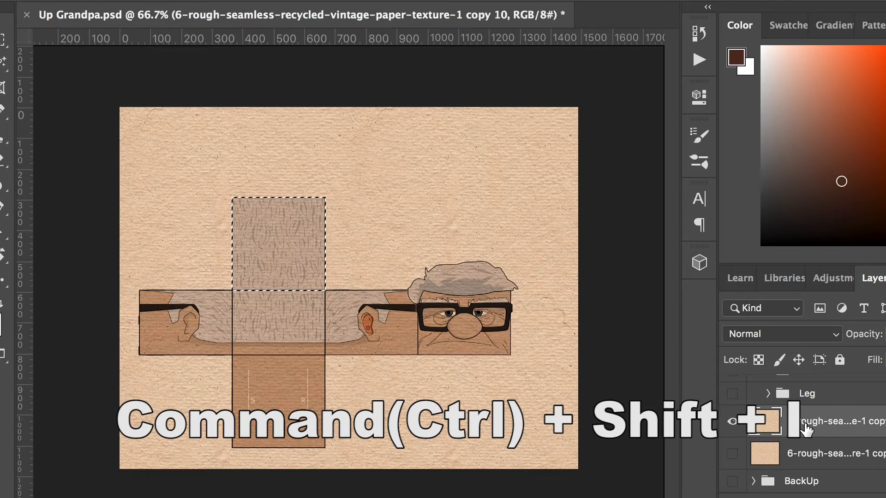
pyautogui.hotkey('ctrl', 'shift', 'i')
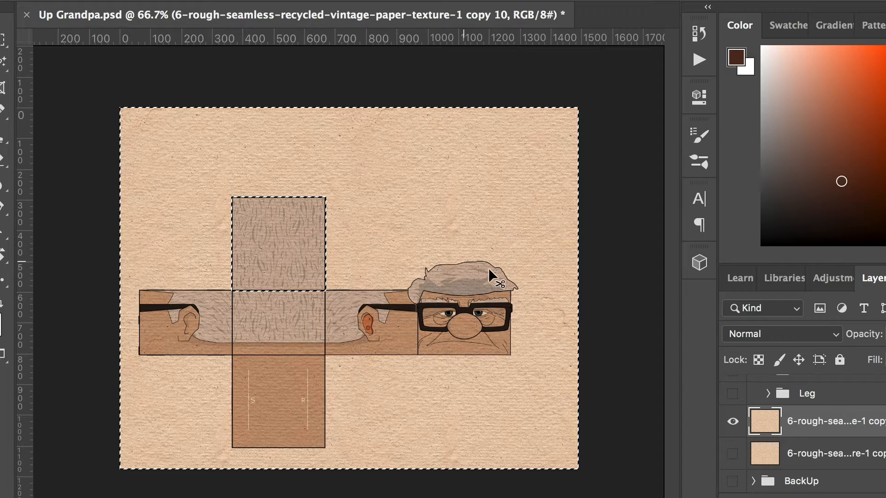
pyautogui.hotkey('ctrl', 'shift', 'i')
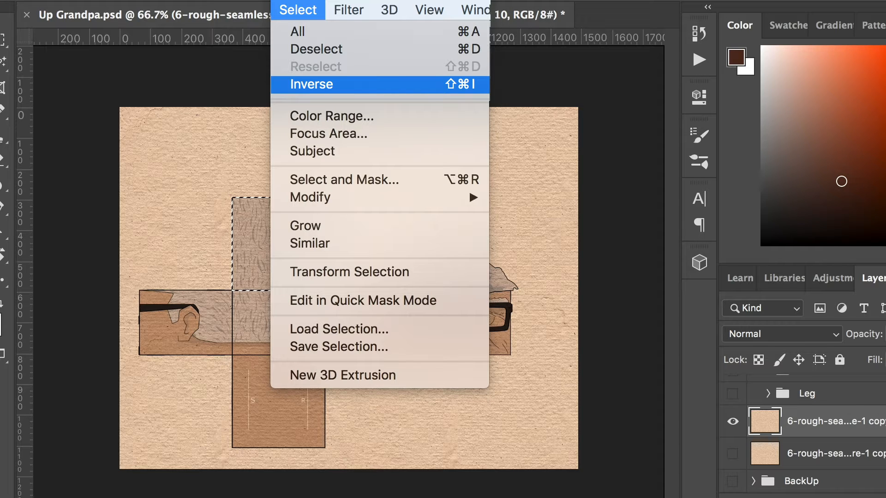
pyautogui.hotkey('ctrl', 'shift', 'i')
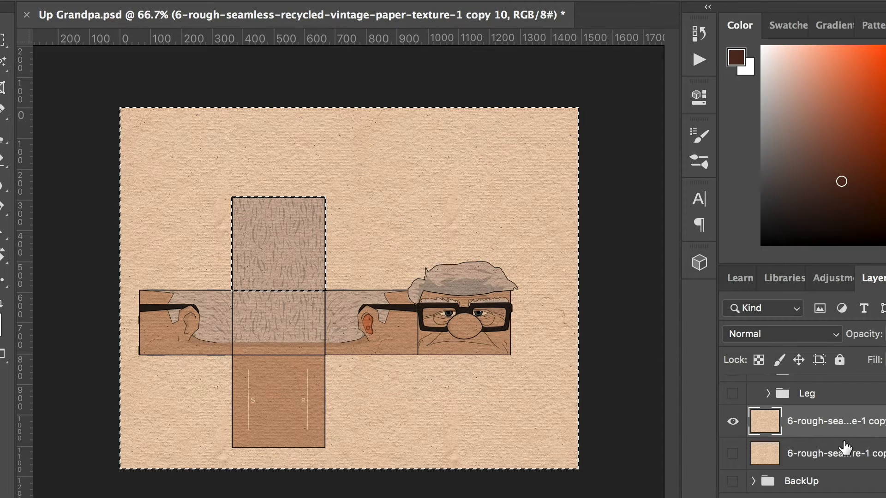
# - Delete the paper texture outside the HeadTop outline on the active copy, then clear the selection
pyautogui.press('Delete')
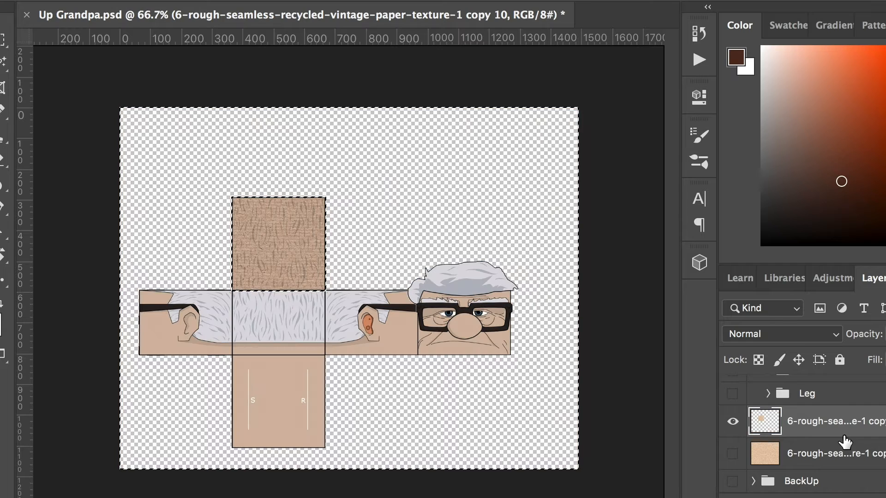
pyautogui.hotkey('ctrl', 'd')
# - Set the Step01 group's blending mode to Pass Through and the HeadTop layer's blending mode to Multiply
pyautogui.scroll(8, 775, 434)
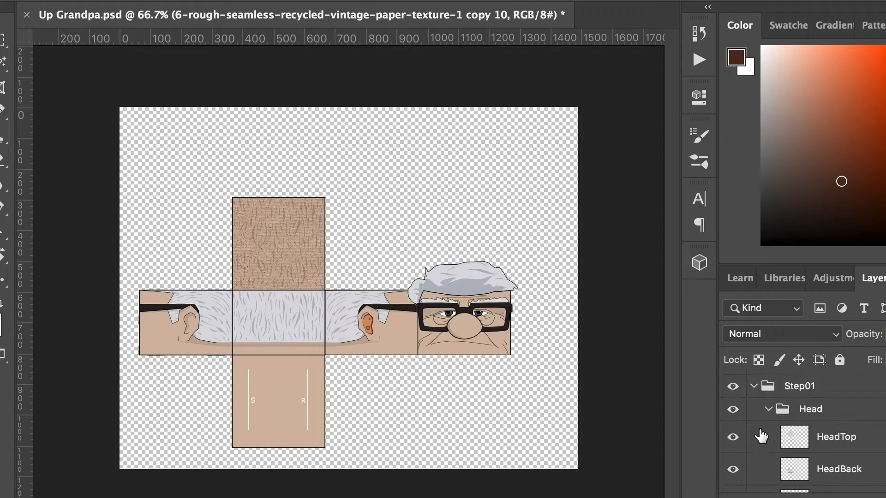
pyautogui.click(787, 386)
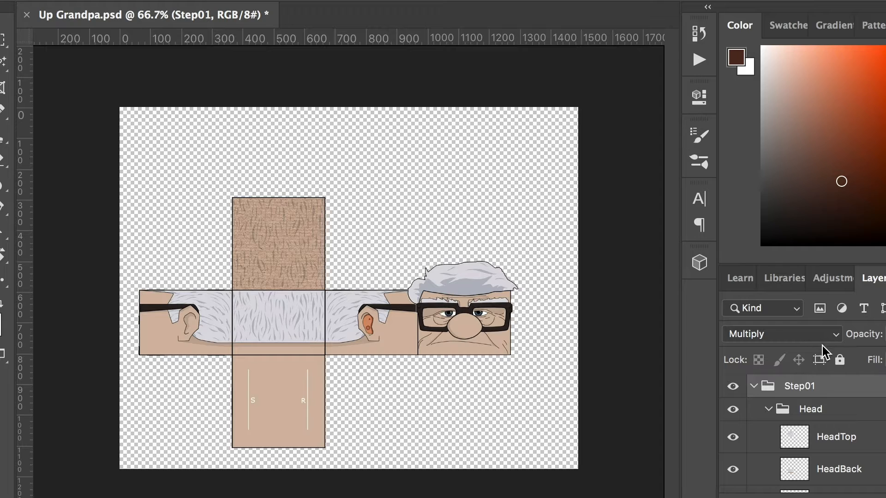
pyautogui.click(814, 334)
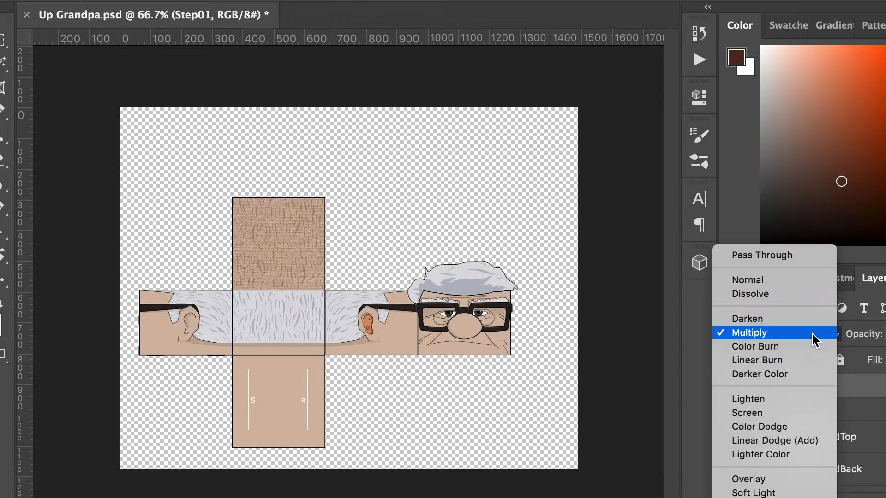
pyautogui.click(769, 257)
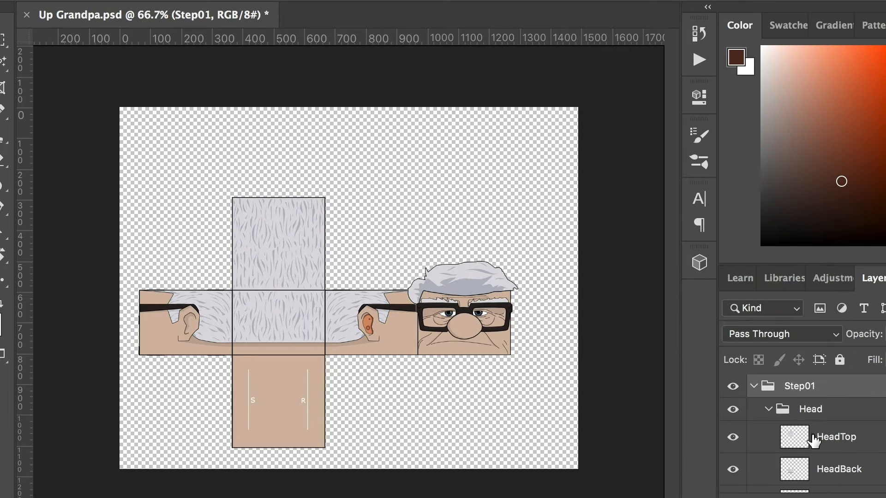
pyautogui.click(794, 438)
pyautogui.click(775, 335)
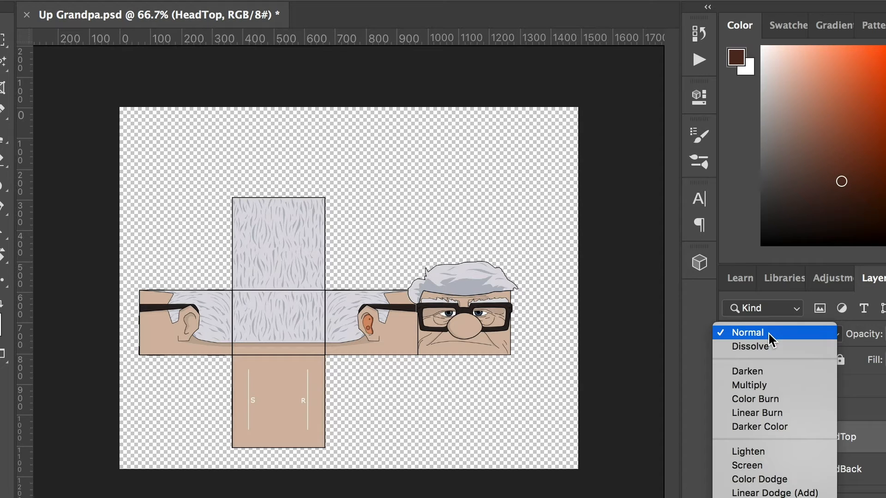
pyautogui.scroll(-2, 794, 402)
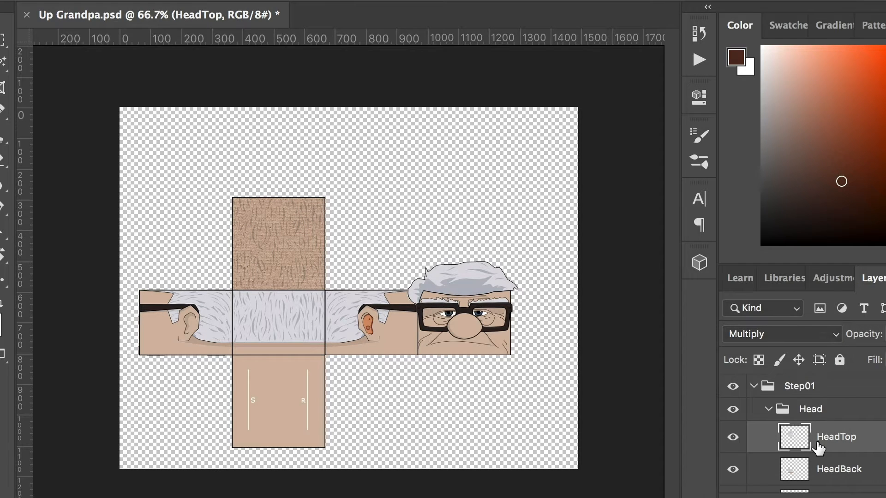
# - Merge the HeadTop layer with the trimmed paper texture copy and check the textured panel up close
pyautogui.scroll(-5, 835, 444)
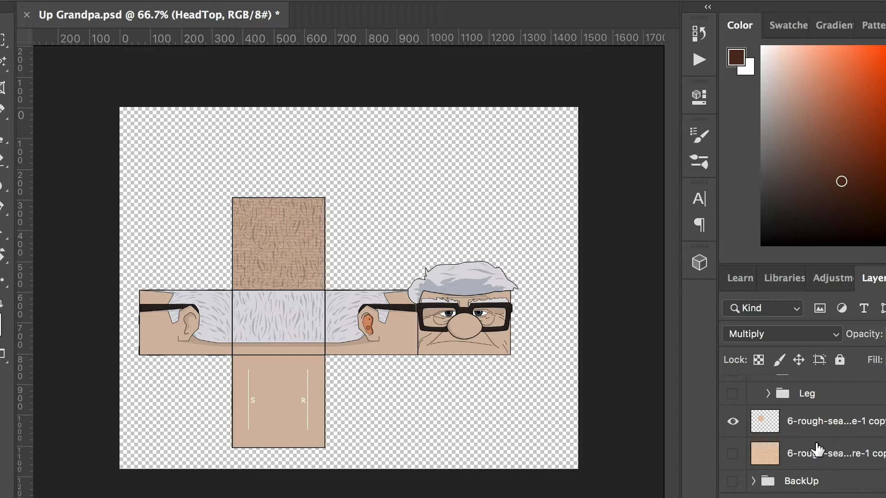
pyautogui.click(805, 422)
pyautogui.rightClick(802, 422)
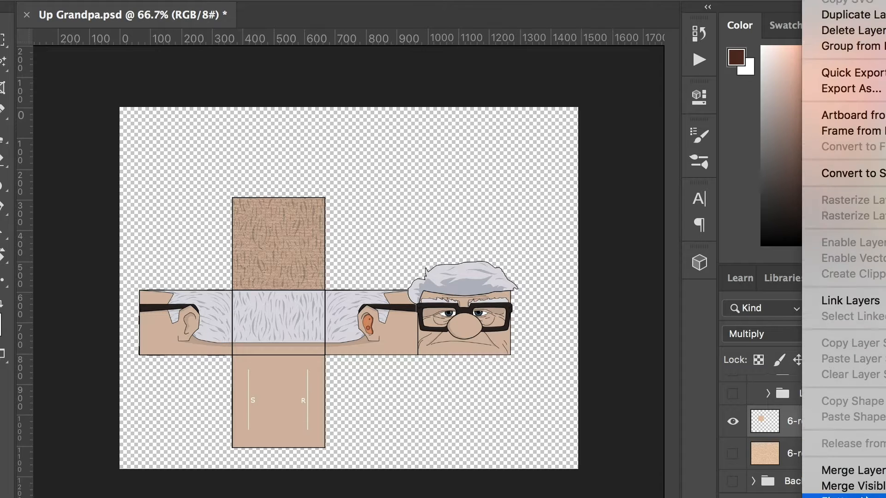
pyautogui.click(853, 456)
pyautogui.scroll(5, 838, 415)
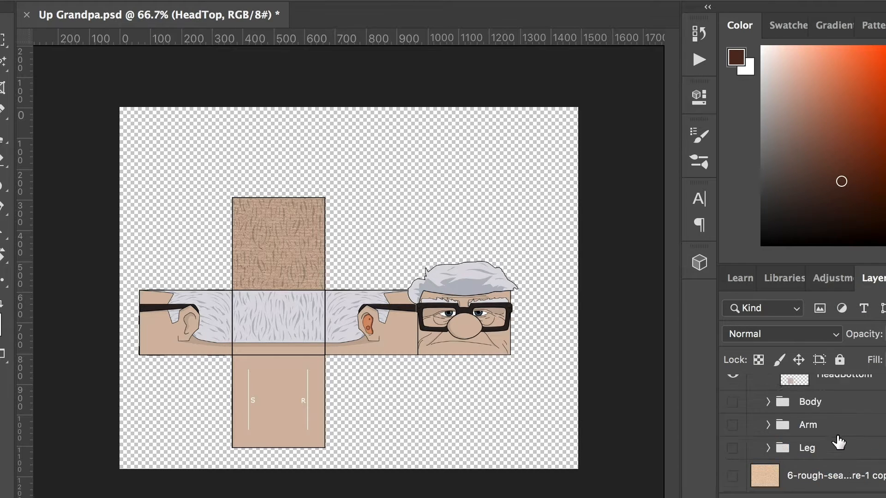
pyautogui.click(733, 438)
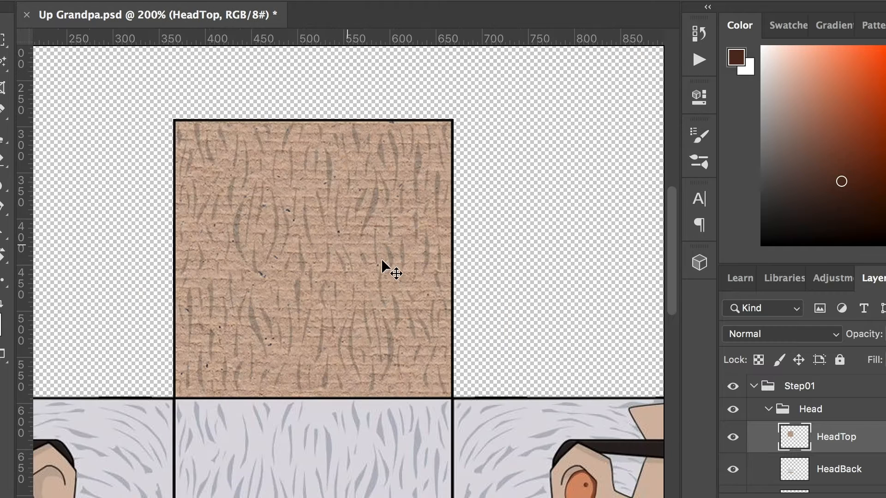
pyautogui.press('super+minus')
pyautogui.press('super+minus')
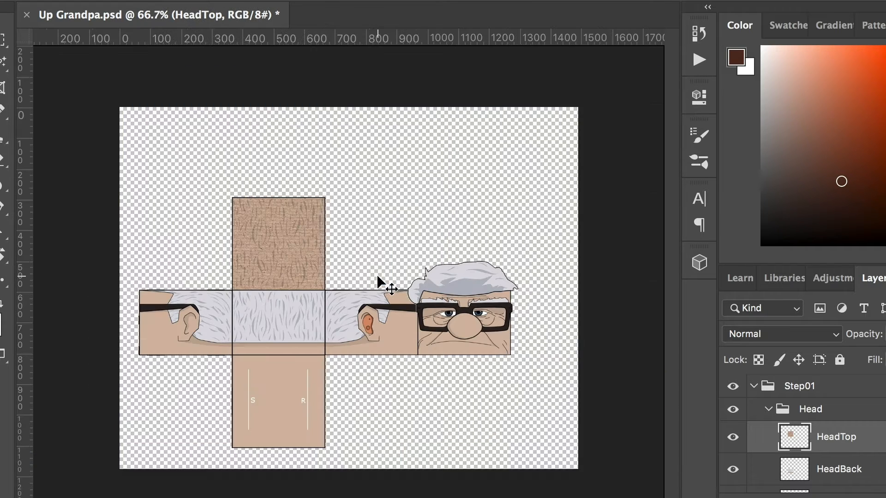
# - Hide the HeadTop layer and make a visible duplicate of the full paper texture layer
pyautogui.click(732, 439)
pyautogui.scroll(-5, 812, 465)
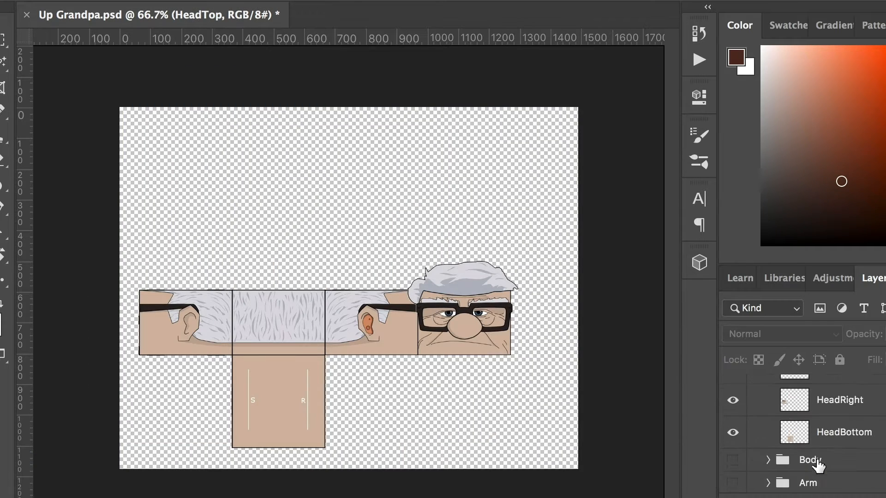
pyautogui.click(813, 456)
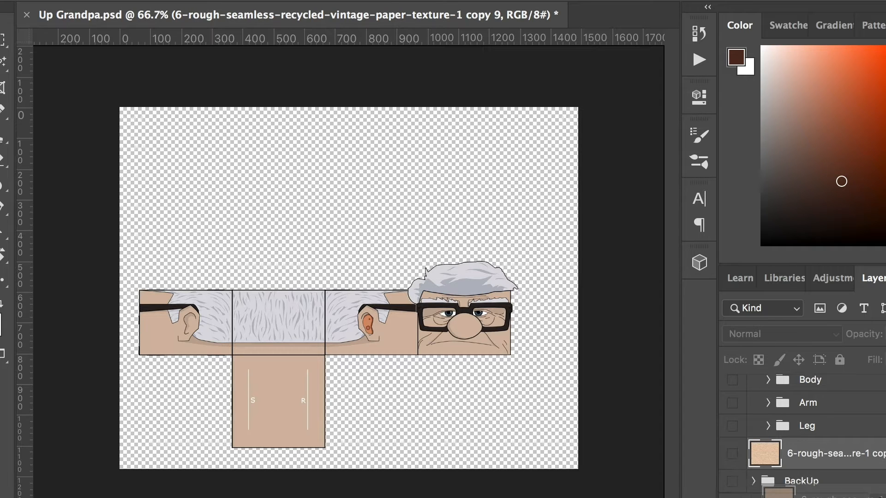
pyautogui.press('super+j')
pyautogui.click(732, 454)
# - Load the HeadBack layer's outline as a selection
pyautogui.scroll(5, 815, 457)
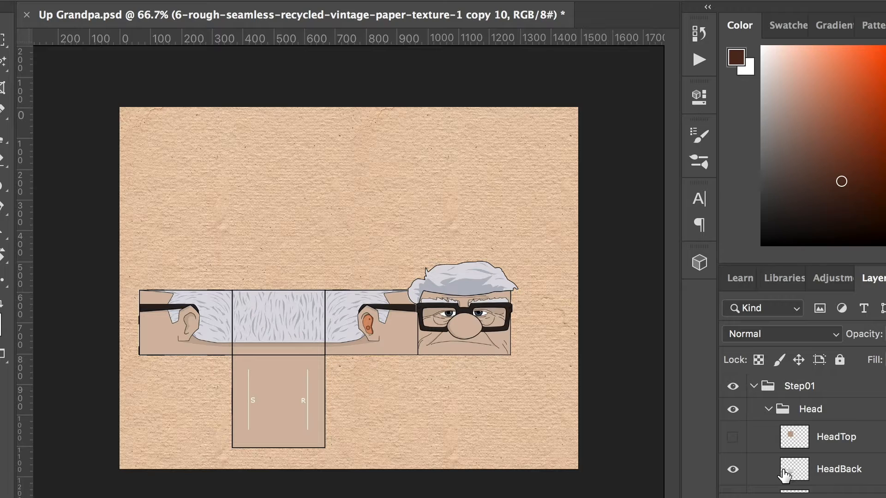
pyautogui.click(816, 474)
pyautogui.keyDown('ctrl'); pyautogui.click(795, 475); pyautogui.keyUp('ctrl')
pyautogui.scroll(-5, 803, 466)
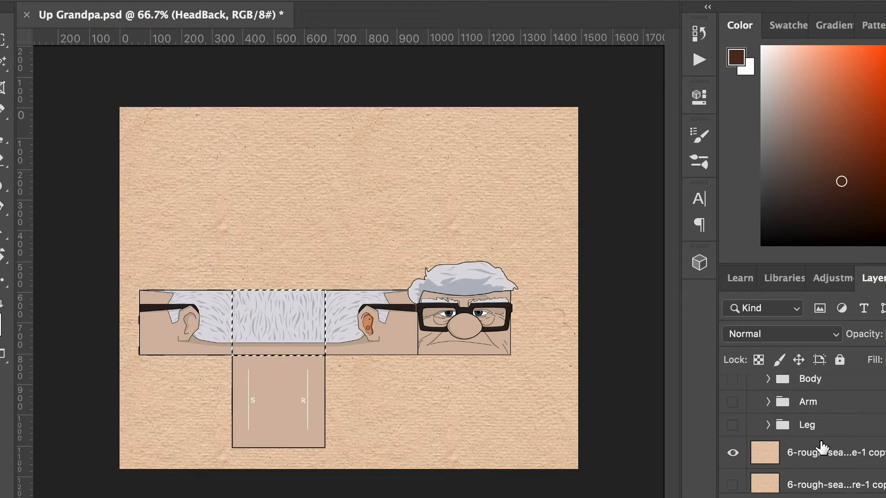
# - Invert the HeadBack selection and delete the surrounding texture from the visible paper texture copy
pyautogui.scroll(-1, 823, 447)
pyautogui.click(813, 426)
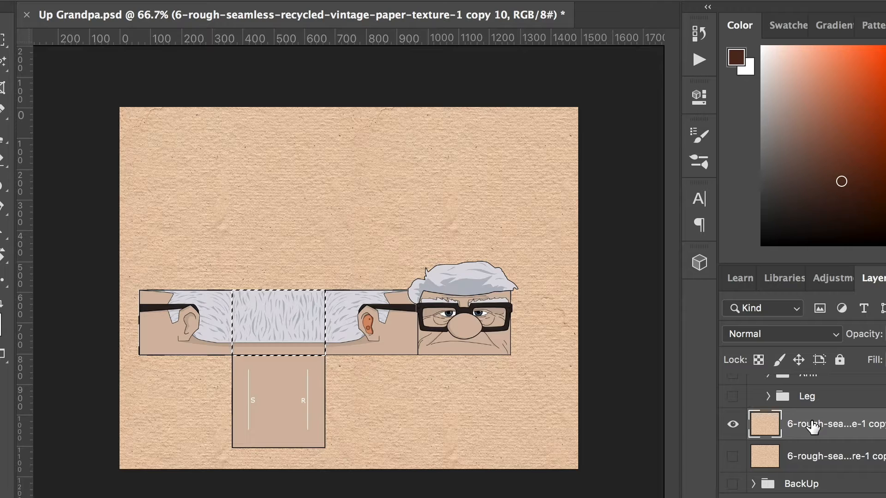
pyautogui.hotkey('ctrl', 'shift', 'i')
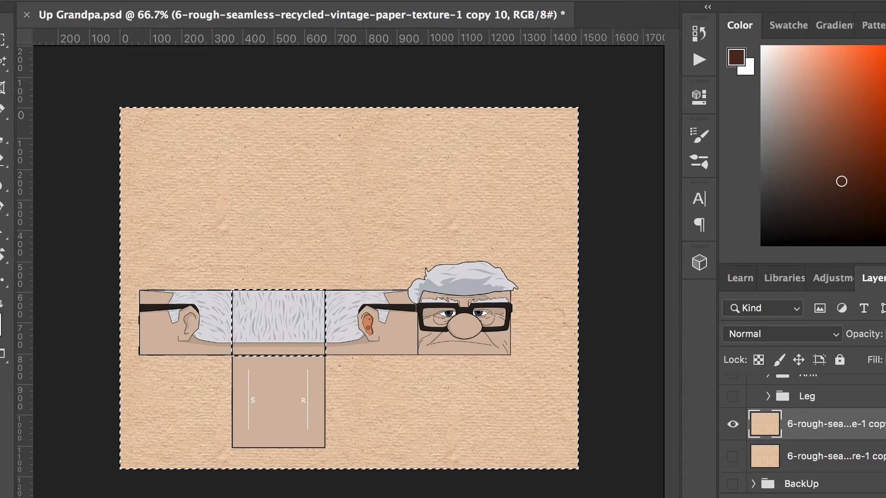
pyautogui.click(295, 0)
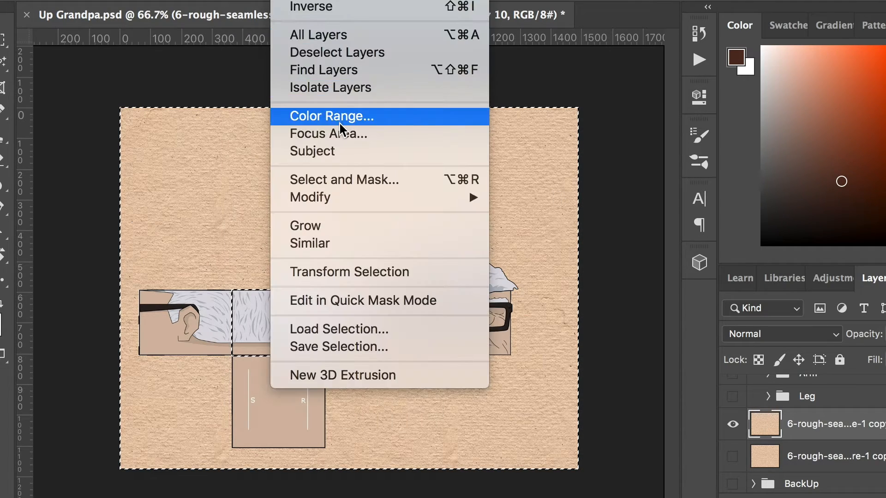
pyautogui.click(839, 427)
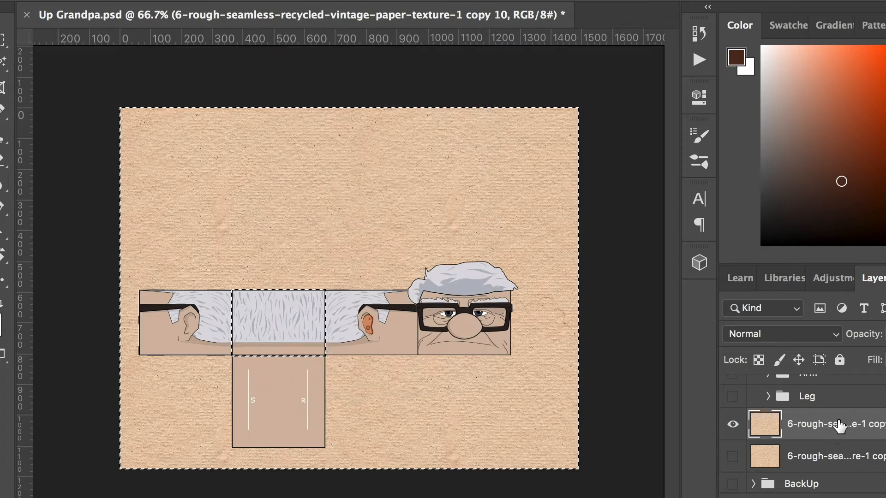
pyautogui.press('Delete')
# - Set the HeadBack layer's blending mode to Multiply
pyautogui.scroll(1, 820, 430)
pyautogui.scroll(-5, 821, 431)
pyautogui.scroll(2, 793, 434)
pyautogui.click(792, 444)
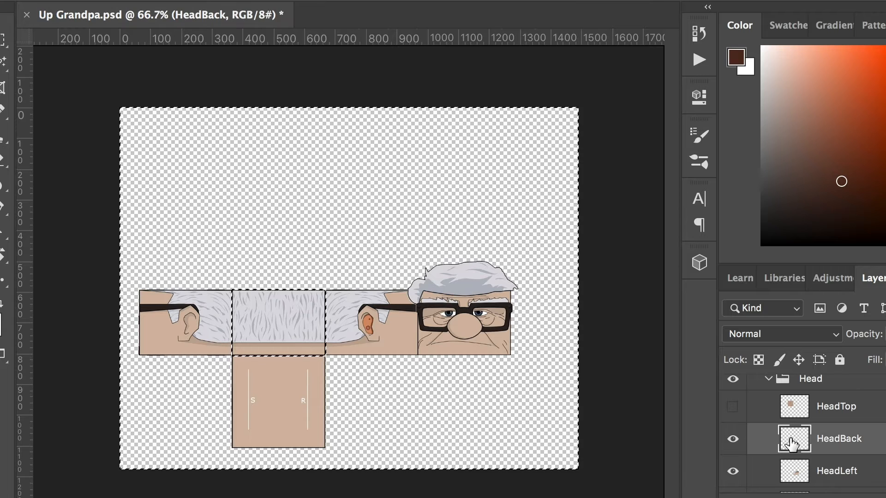
pyautogui.click(791, 335)
pyautogui.click(765, 387)
# - Merge the HeadBack layer with its trimmed paper texture copy
pyautogui.scroll(-6, 863, 438)
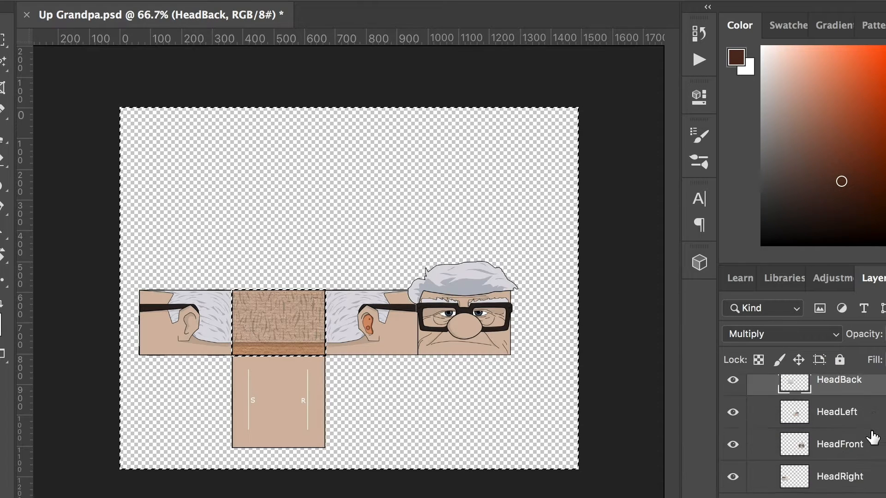
pyautogui.click(819, 424)
pyautogui.rightClick(820, 428)
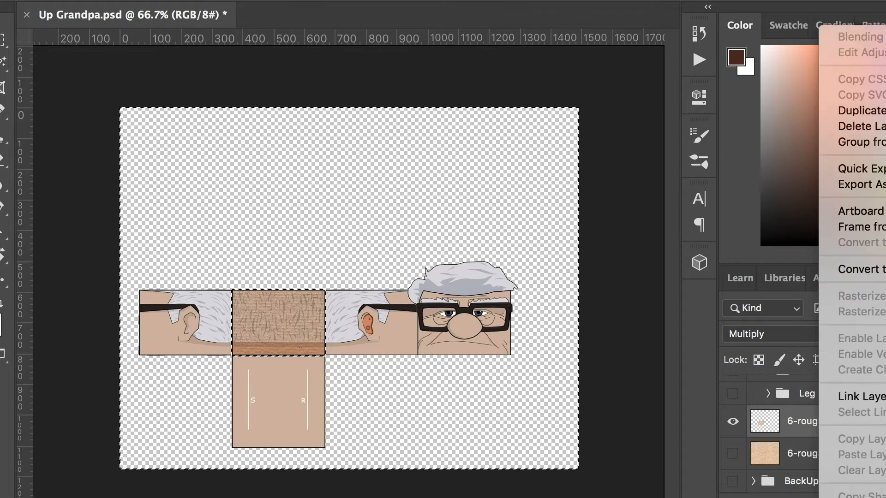
pyautogui.click(860, 453)
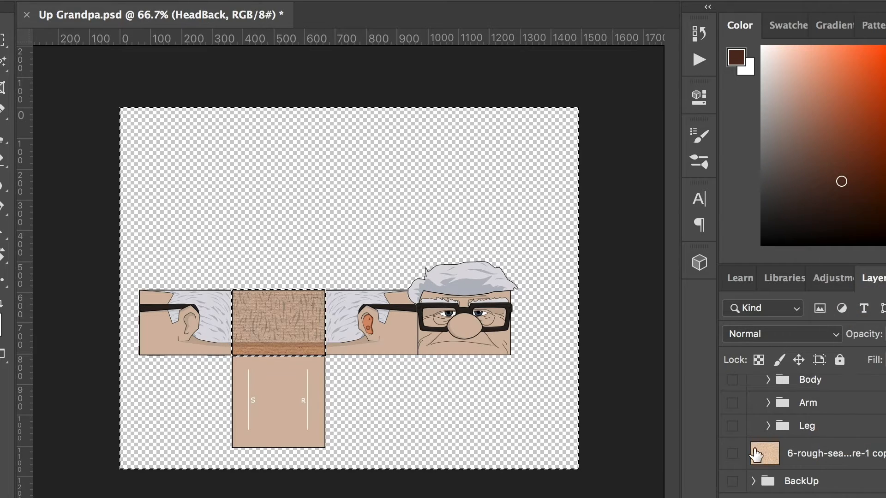
# - Toggle the visibility of the HeadBack and HeadTop layers to check the textured panels
pyautogui.scroll(5, 784, 447)
pyautogui.click(733, 449)
pyautogui.click(733, 448)
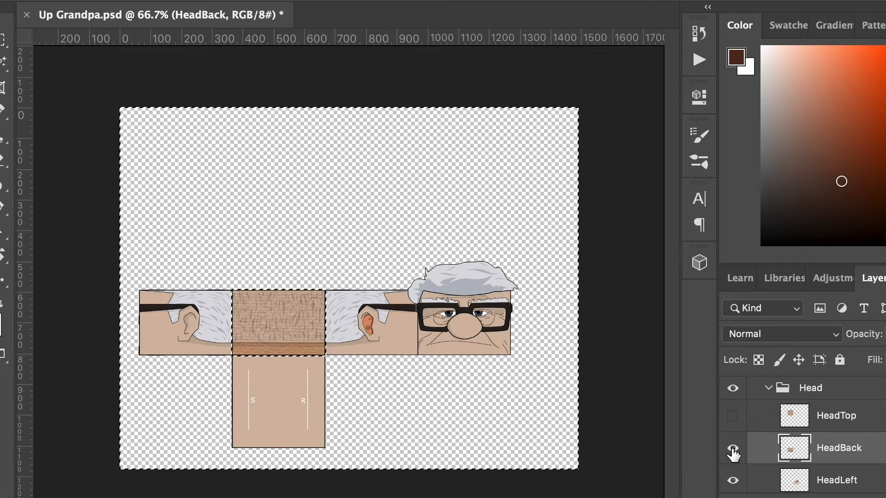
pyautogui.click(734, 448)
pyautogui.click(734, 448)
pyautogui.click(736, 416)
pyautogui.click(736, 416)
pyautogui.click(736, 416)
pyautogui.click(733, 448)
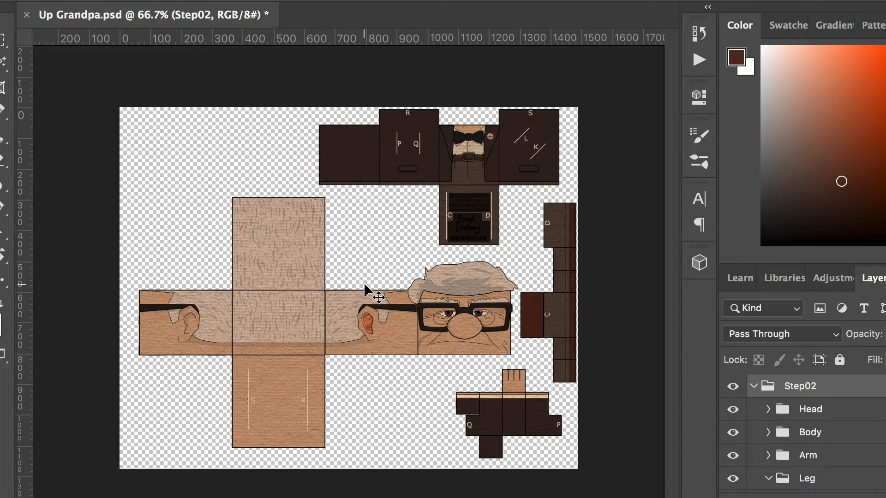
# - Examine the paper texture on the Step02 template's head, body and leg panels up close, then return to the full canvas view
pyautogui.press('super+plus')
pyautogui.press('super+plus')
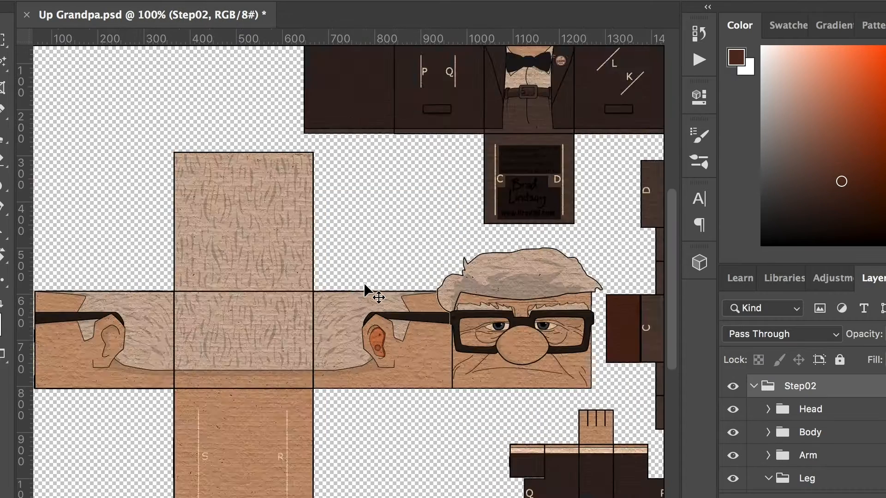
pyautogui.moveTo(397, 296); pyautogui.dragTo(137, 215)
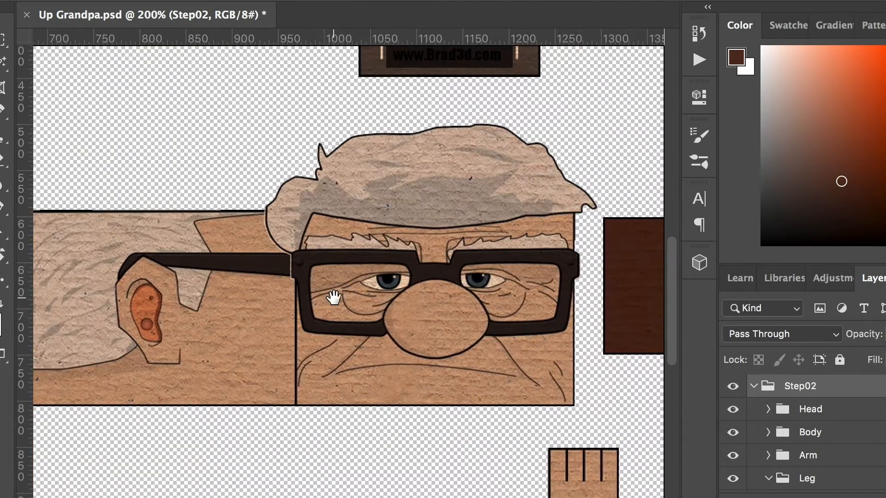
pyautogui.moveTo(337, 296); pyautogui.dragTo(599, 217)
pyautogui.moveTo(287, 311); pyautogui.dragTo(526, 319)
pyautogui.moveTo(613, 164); pyautogui.dragTo(447, 210)
pyautogui.moveTo(509, 188); pyautogui.dragTo(429, 238)
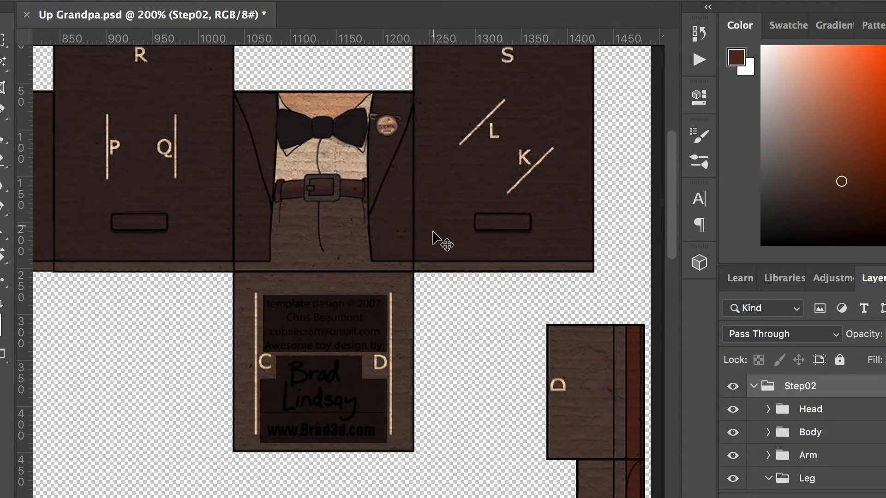
pyautogui.moveTo(435, 206); pyautogui.dragTo(401, 254)
pyautogui.moveTo(423, 463); pyautogui.dragTo(411, 253)
pyautogui.moveTo(443, 410); pyautogui.dragTo(463, 237)
pyautogui.hotkey('ctrl', '-')
pyautogui.hotkey('ctrl', '-')
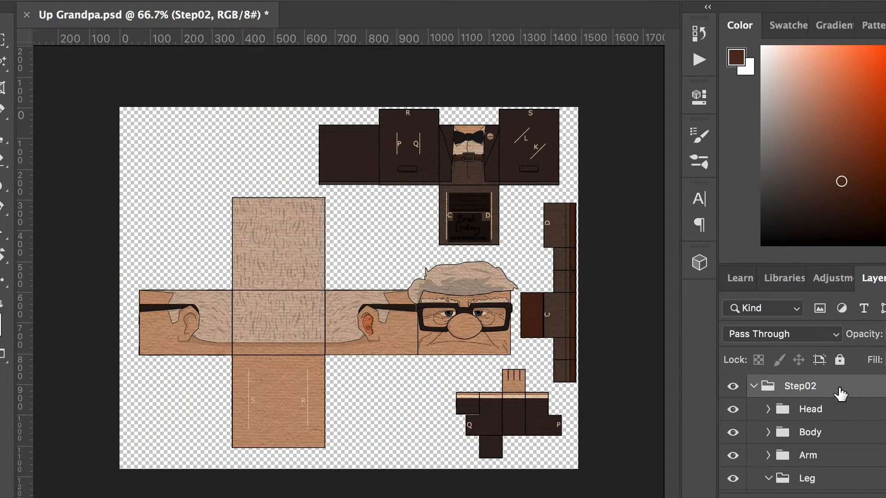
# - Move the Head, Body, Arm and Leg groups out of the Step02 group and delete the emptied group
pyautogui.click(819, 415)
pyautogui.keyDown('shift'); pyautogui.click(811, 478); pyautogui.keyUp('shift')
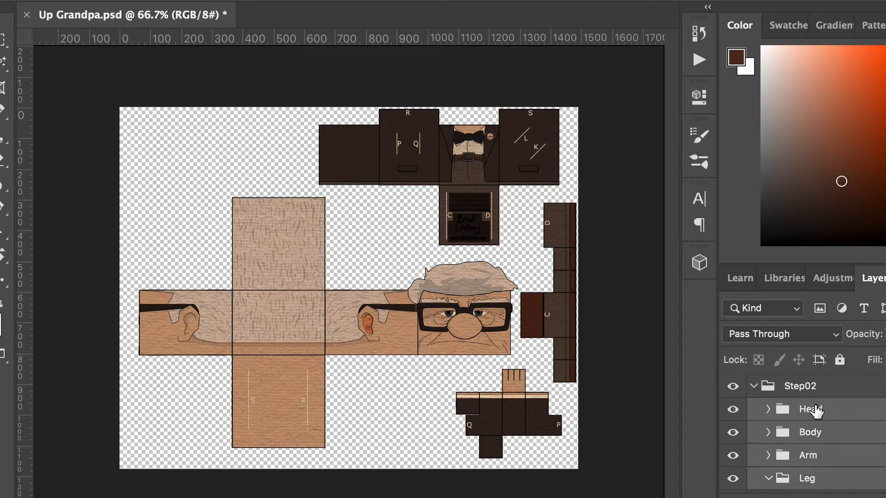
pyautogui.moveTo(811, 414); pyautogui.dragTo(785, 369)
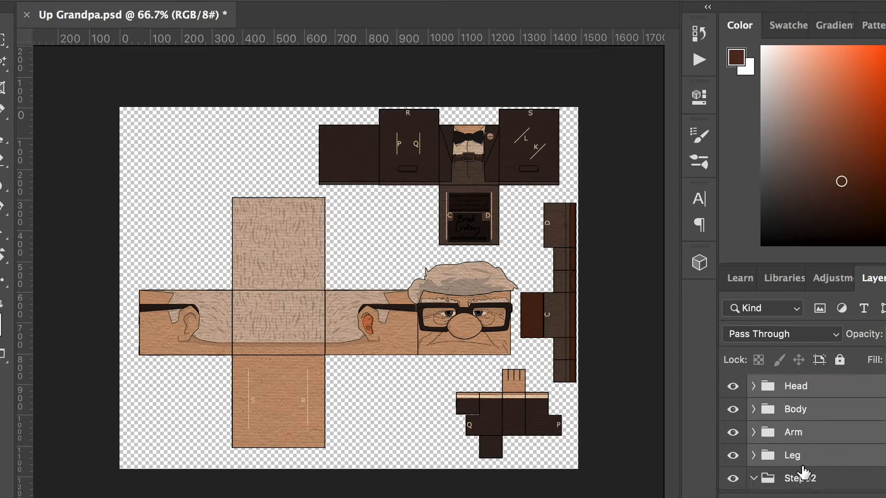
pyautogui.click(794, 480)
pyautogui.press('Delete')
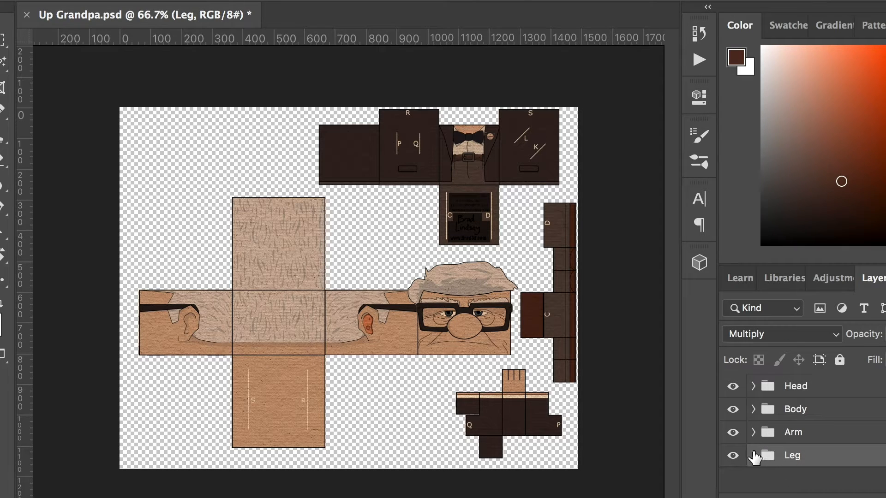
# - Review the part layers inside the Body group, collapse it, and expand the Head group to check its layers
pyautogui.click(753, 410)
pyautogui.scroll(-3, 756, 461)
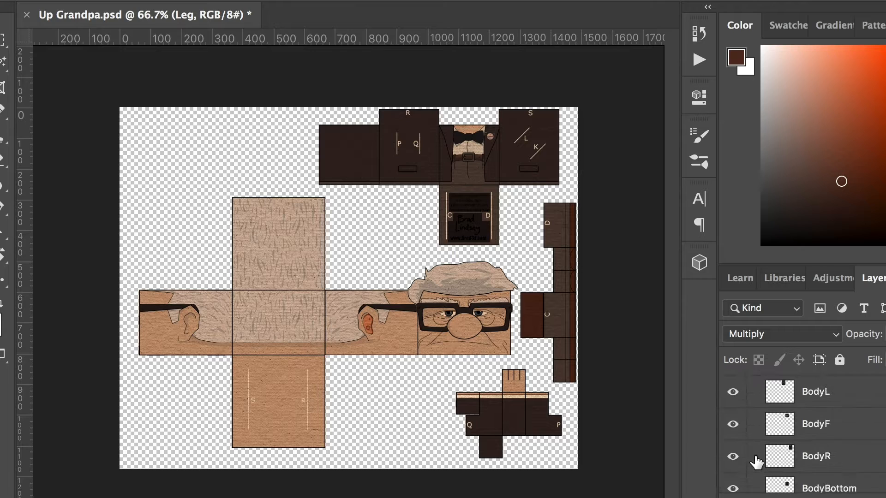
pyautogui.scroll(2, 767, 451)
pyautogui.click(753, 409)
pyautogui.click(753, 387)
pyautogui.scroll(-5, 752, 443)
pyautogui.scroll(3, 785, 448)
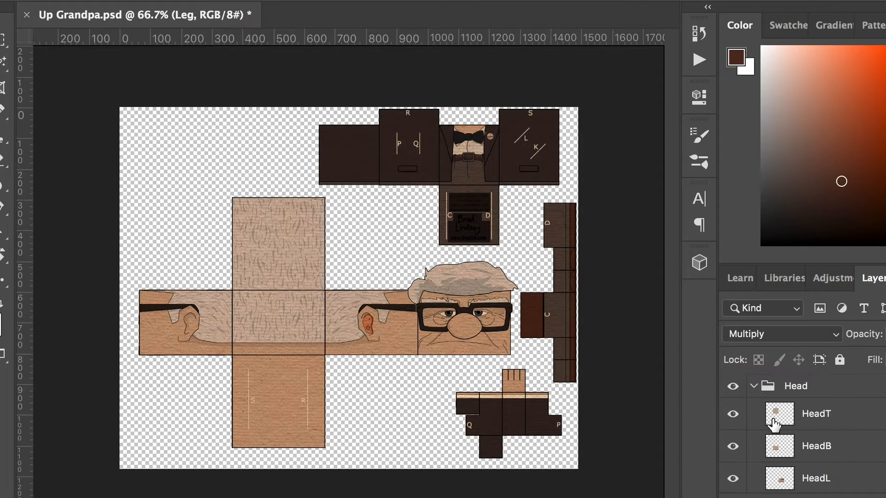
# - Collapse the Head group, then switch to After Effects and import Up Grandpa.psd as a Composition with editable layer styles
pyautogui.click(753, 386)
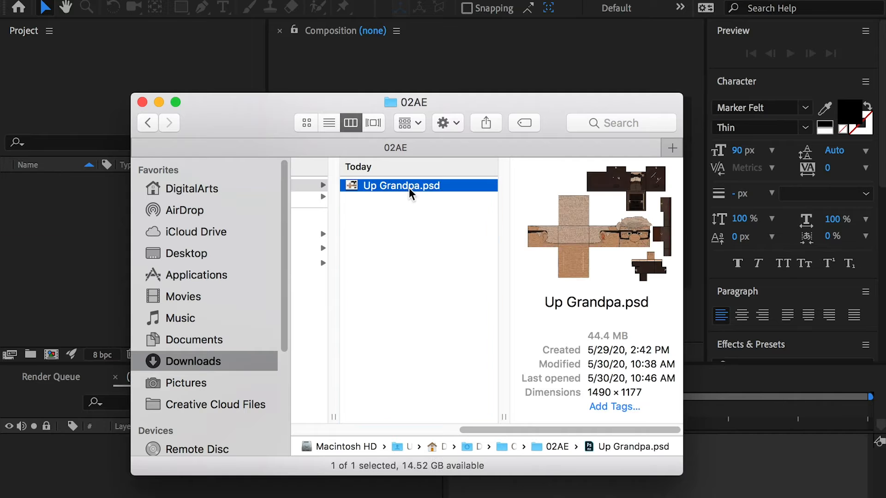
pyautogui.moveTo(411, 192); pyautogui.dragTo(76, 220)
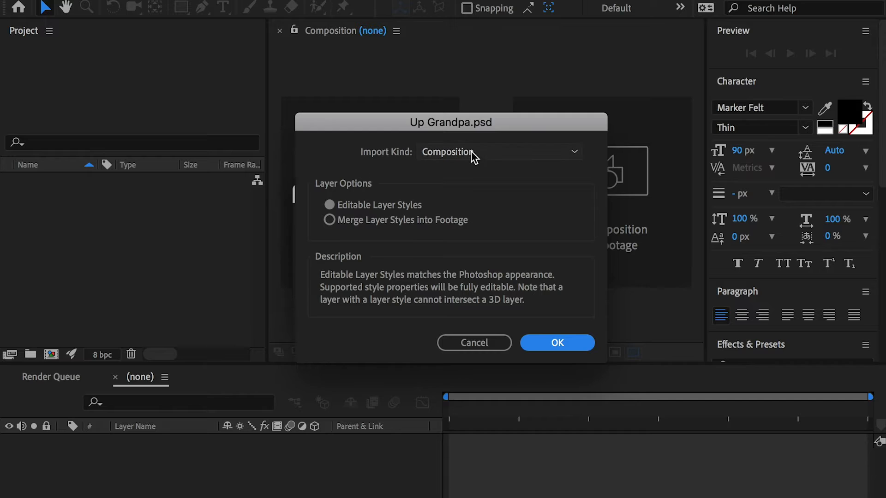
pyautogui.click(472, 155)
pyautogui.click(487, 128)
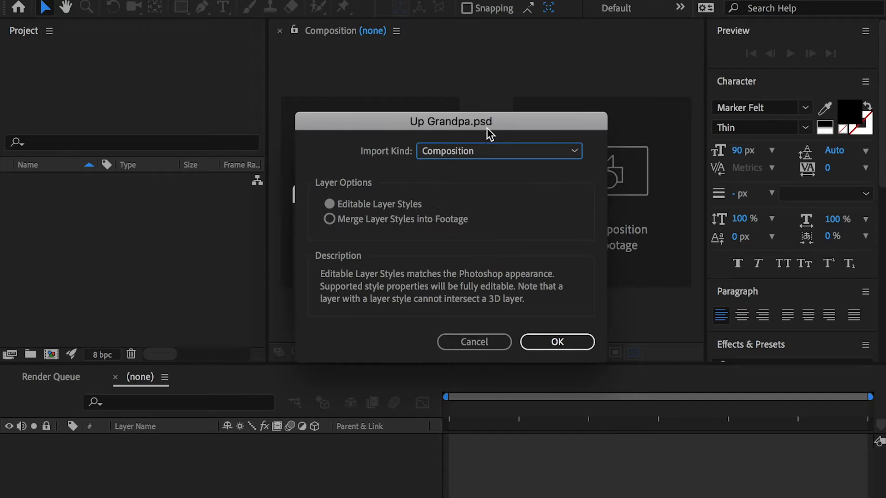
pyautogui.click(570, 342)
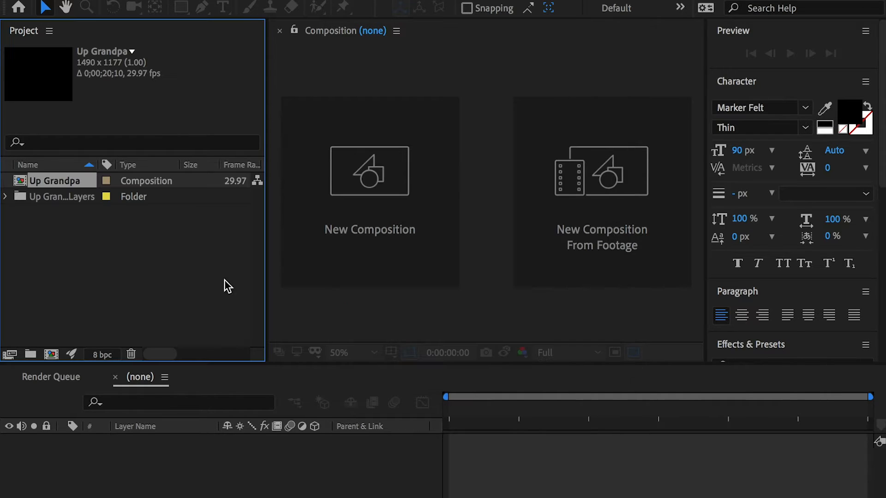
# - Review the contents of the Up Grandpa Layers folder, collapse it, and open the Up Grandpa composition
pyautogui.click(7, 197)
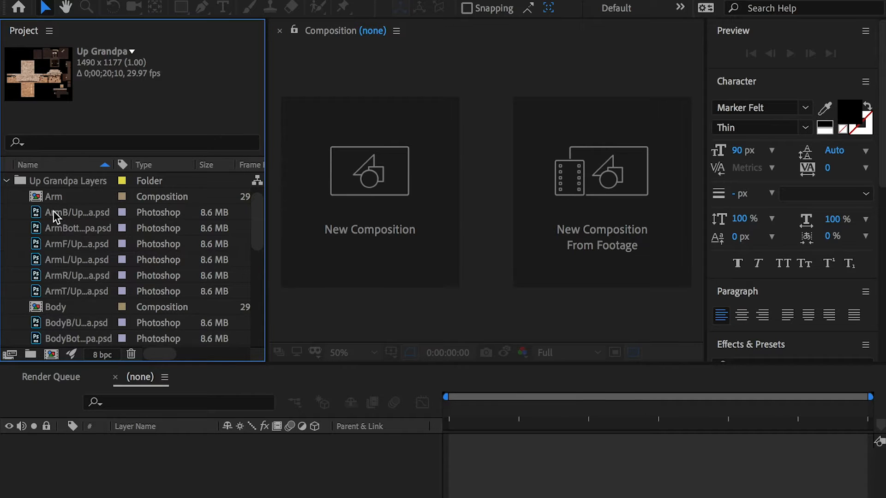
pyautogui.scroll(1, 39, 208)
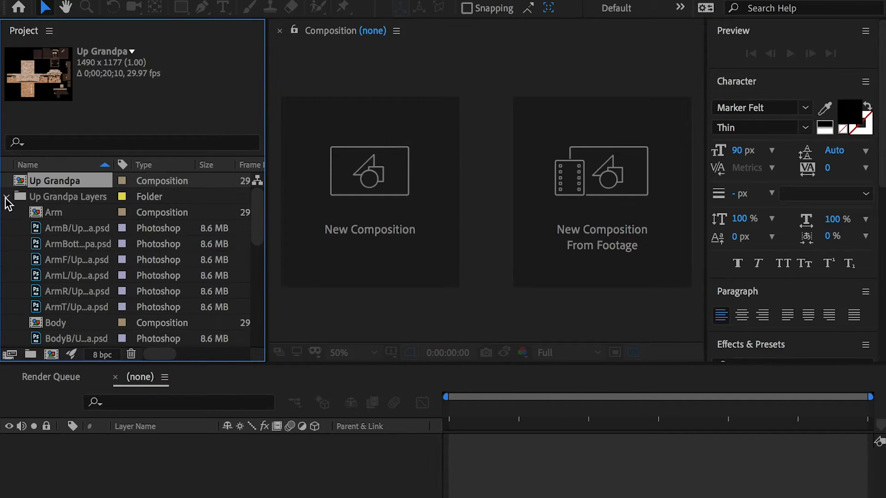
pyautogui.click(6, 197)
pyautogui.doubleClick(51, 182)
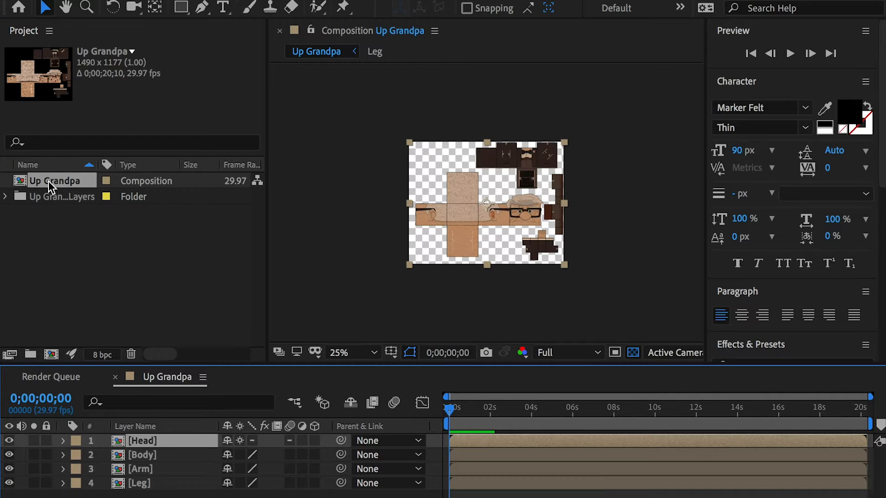
# - Open the Head composition from the Head layer and hide the HeadF face layer
pyautogui.click(148, 442)
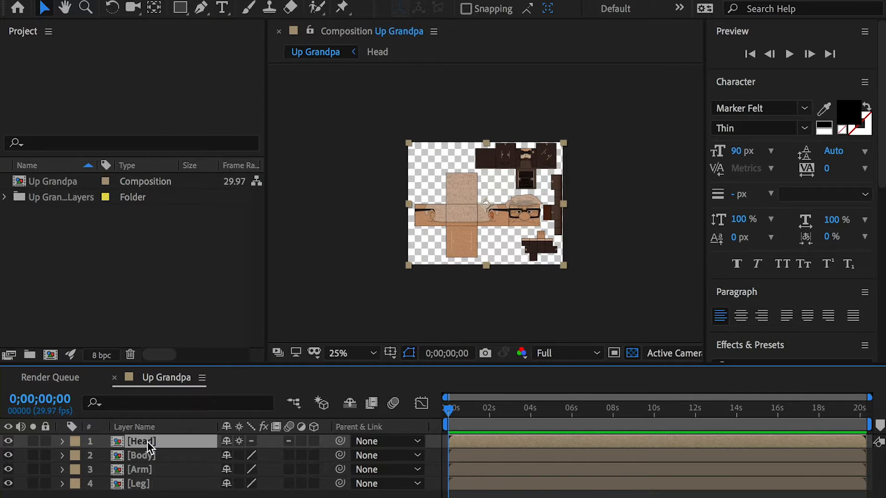
pyautogui.doubleClick(147, 442)
pyautogui.press('.')
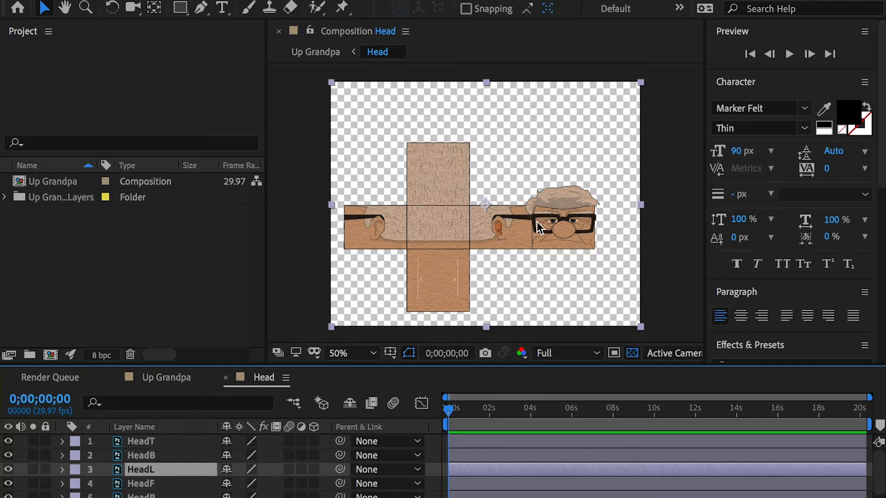
pyautogui.click(552, 227)
pyautogui.click(8, 484)
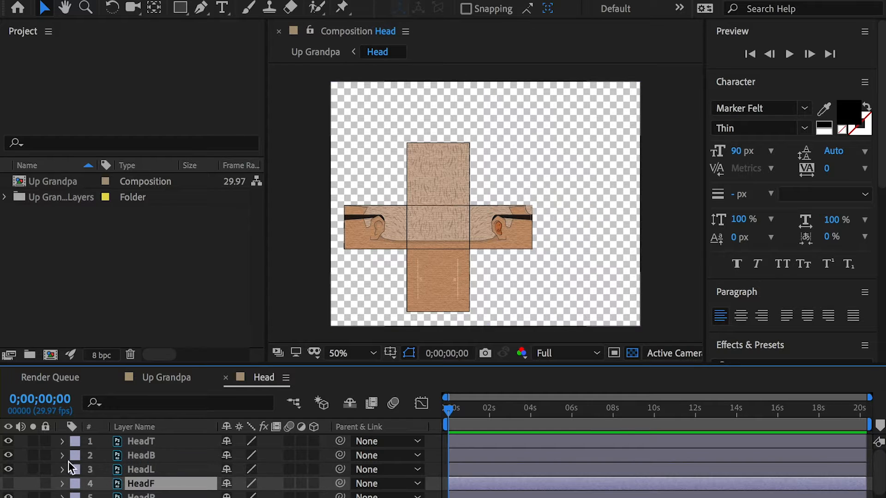
# - Use the Pan Behind tool to move HeadT's anchor point to the middle of the fold between the top and back panels
pyautogui.click(144, 456)
pyautogui.click(145, 448)
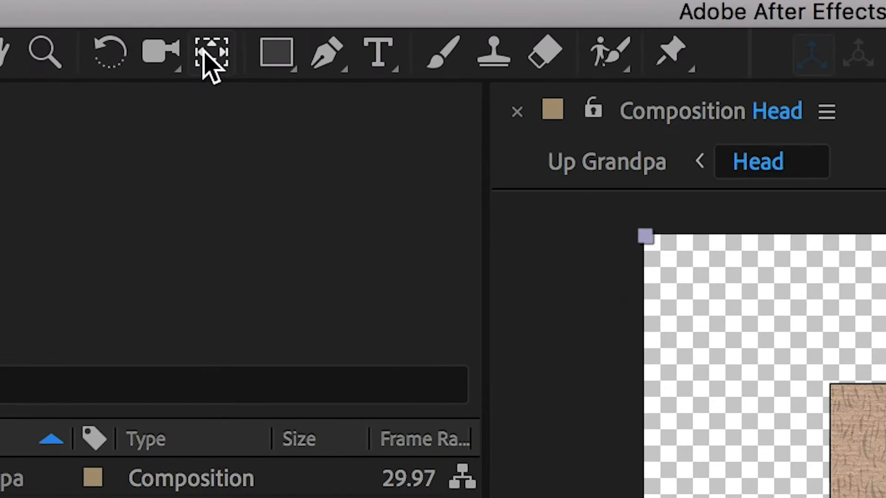
pyautogui.click(153, 8)
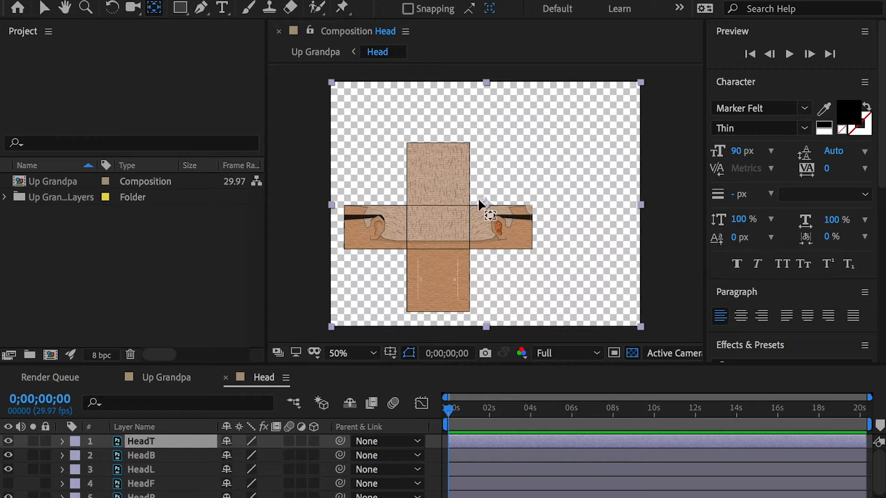
pyautogui.moveTo(479, 203); pyautogui.dragTo(449, 209)
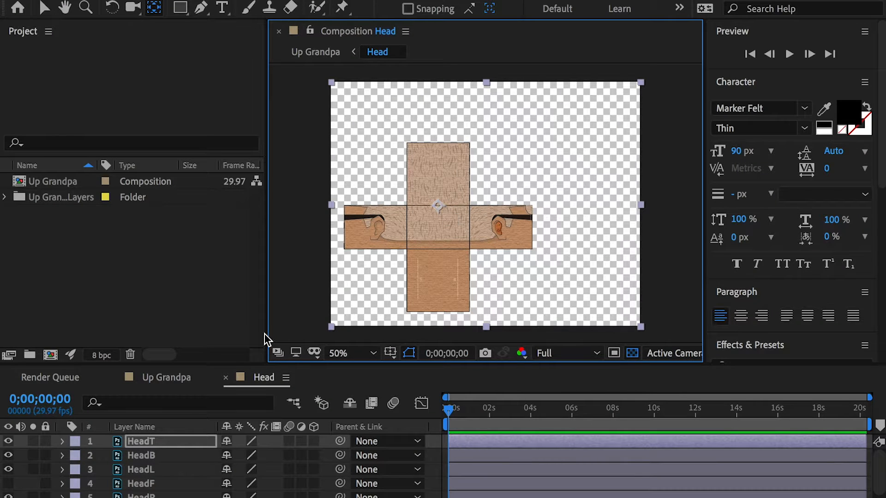
# - Move the anchor points of HeadB, HeadL, HeadR and HeadBottom onto the folds around the back panel
pyautogui.click(141, 455)
pyautogui.moveTo(485, 205); pyautogui.dragTo(404, 226)
pyautogui.click(152, 470)
pyautogui.click(152, 496)
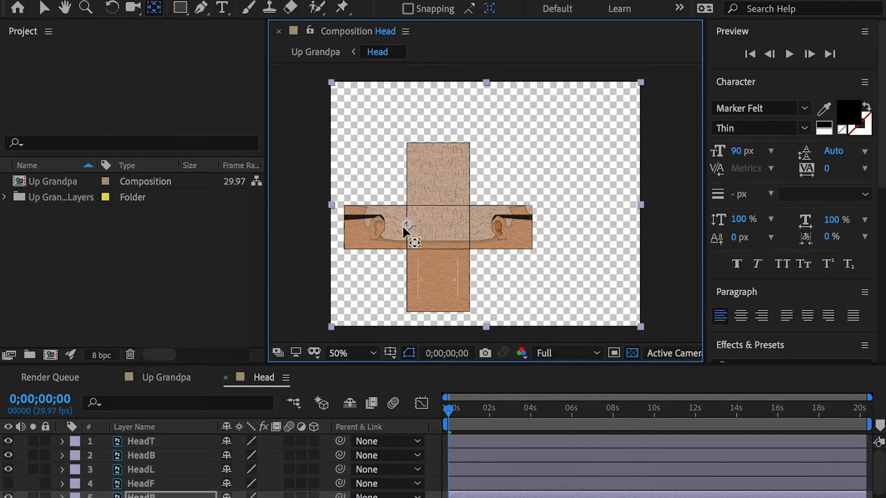
pyautogui.scroll(-1, 5, 496)
pyautogui.click(11, 494)
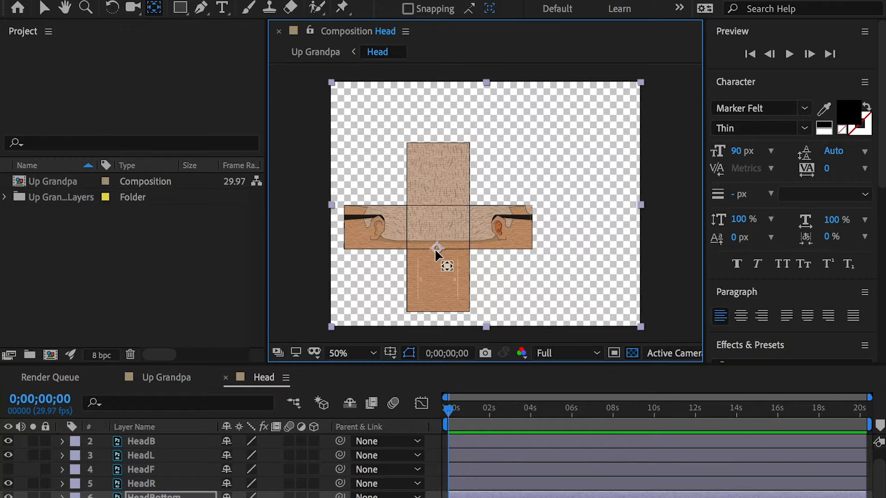
# - Show the HeadF layer and move its anchor point to the fold between the face and the HeadL panel
pyautogui.click(8, 469)
pyautogui.click(153, 470)
pyautogui.moveTo(485, 204); pyautogui.dragTo(532, 227)
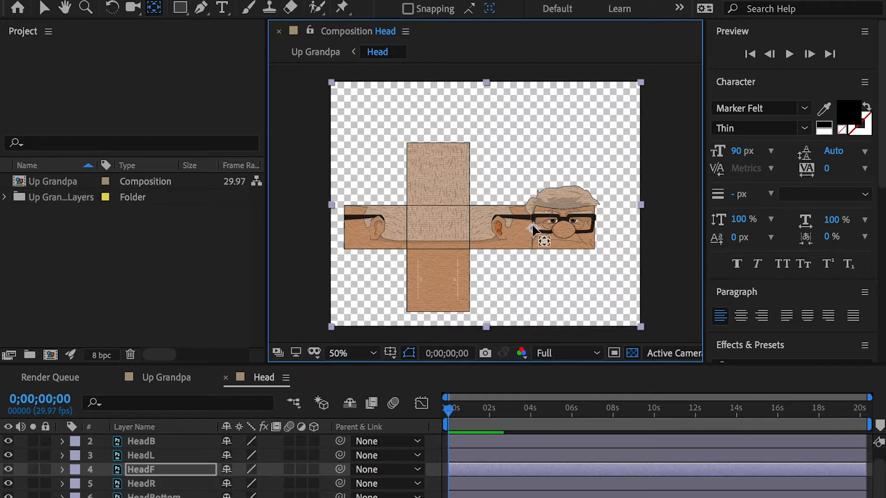
# - Fine-tune the HeadT anchor point on its fold line and check the HeadB, HeadL and HeadR anchor points up close
pyautogui.scroll(3, 613, 217)
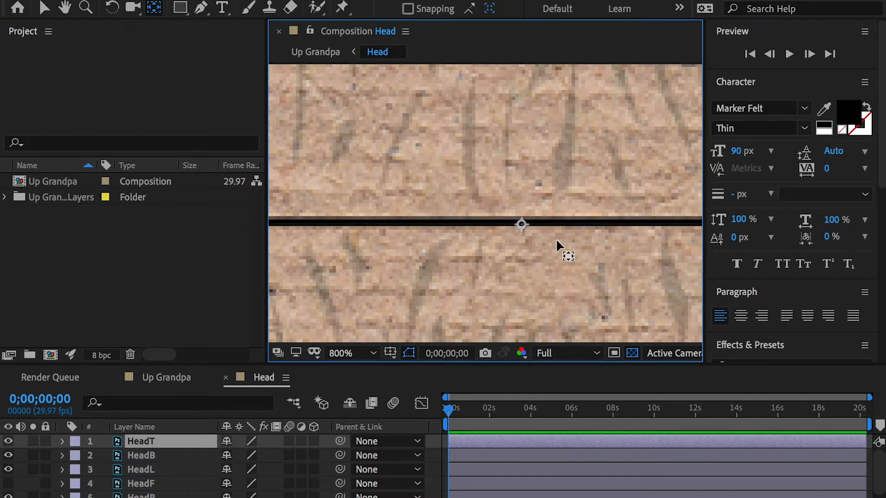
pyautogui.moveTo(522, 222); pyautogui.dragTo(523, 220)
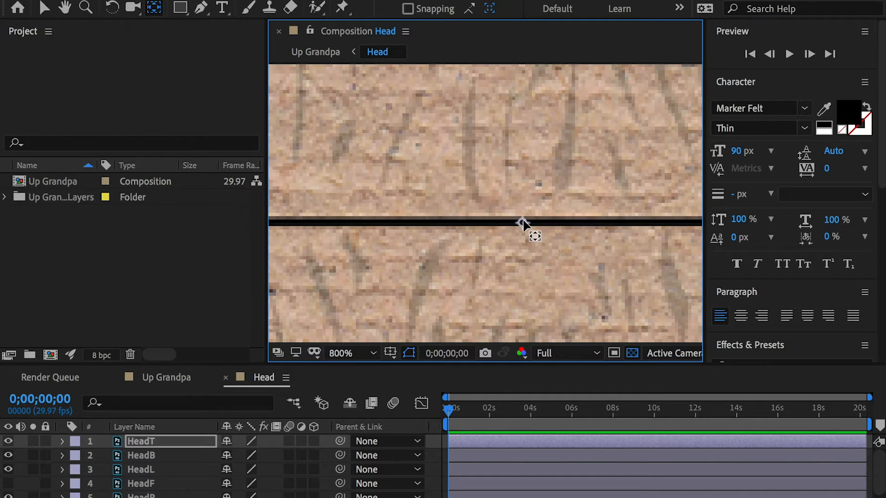
pyautogui.click(122, 456)
pyautogui.scroll(-2, 548, 202)
pyautogui.click(141, 469)
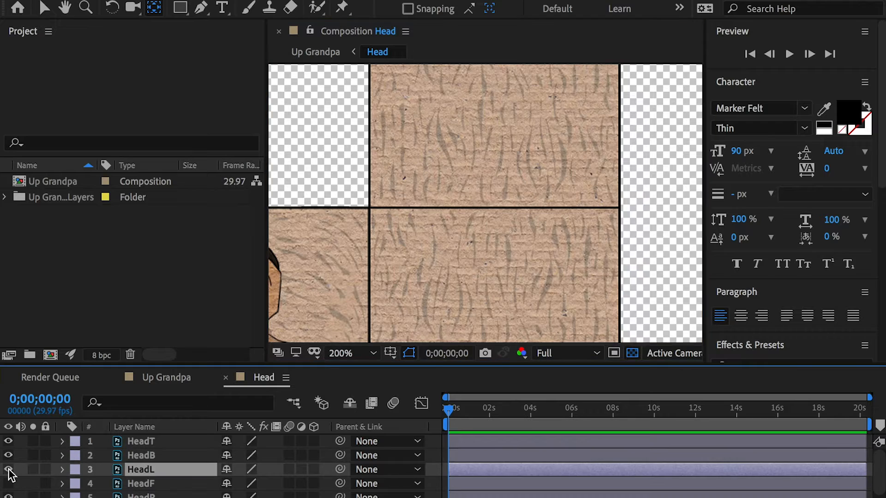
pyautogui.scroll(2, 489, 211)
pyautogui.click(141, 496)
pyautogui.scroll(-2, 376, 317)
pyautogui.scroll(2, 524, 253)
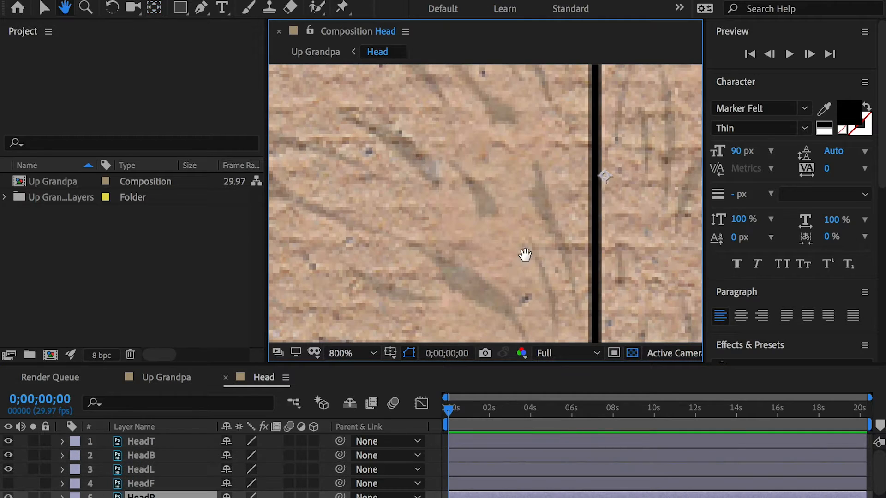
pyautogui.scroll(-1, 158, 490)
# - Align HeadBottom's anchor point precisely with the fold line below the back panel
pyautogui.click(139, 496)
pyautogui.scroll(-1, 392, 295)
pyautogui.moveTo(392, 296); pyautogui.dragTo(465, 212)
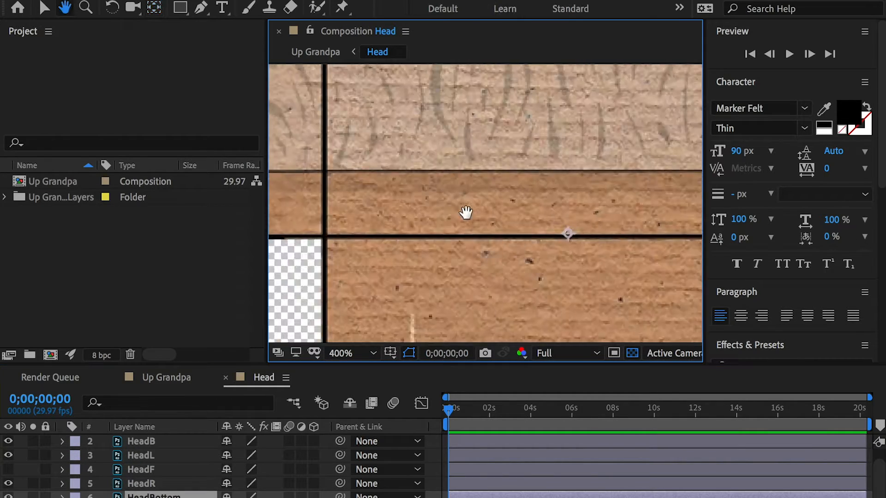
pyautogui.scroll(2, 567, 244)
pyautogui.moveTo(568, 172); pyautogui.dragTo(570, 181)
# - Align HeadF's anchor point precisely with the fold line it shares with the HeadL panel
pyautogui.click(143, 469)
pyautogui.scroll(-3, 369, 323)
pyautogui.moveTo(683, 247); pyautogui.dragTo(404, 240)
pyautogui.scroll(1, 404, 240)
pyautogui.click(8, 469)
pyautogui.scroll(1, 321, 291)
pyautogui.moveTo(321, 291); pyautogui.dragTo(494, 247)
pyautogui.moveTo(565, 222); pyautogui.dragTo(552, 227)
pyautogui.scroll(-4, 563, 240)
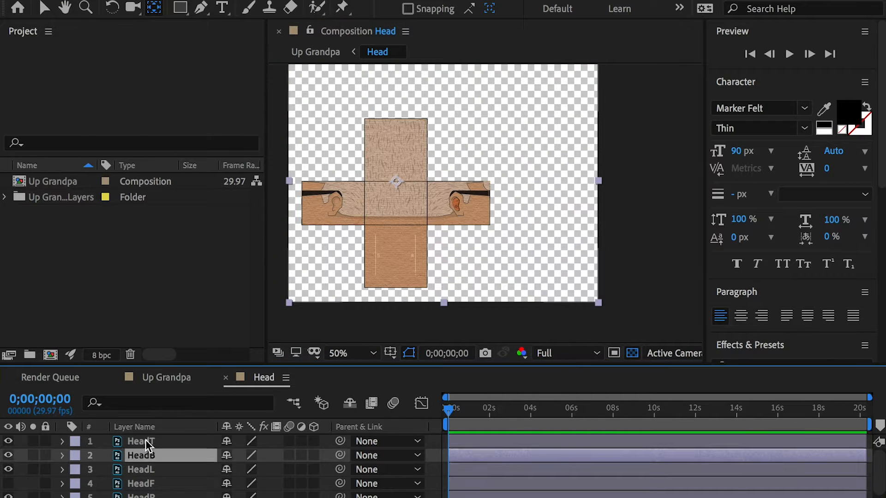
# - Make every head layer except HeadF a 3D layer
pyautogui.click(145, 441)
pyautogui.scroll(-1, 147, 478)
pyautogui.keyDown('shift'); pyautogui.click(157, 496); pyautogui.keyUp('shift')
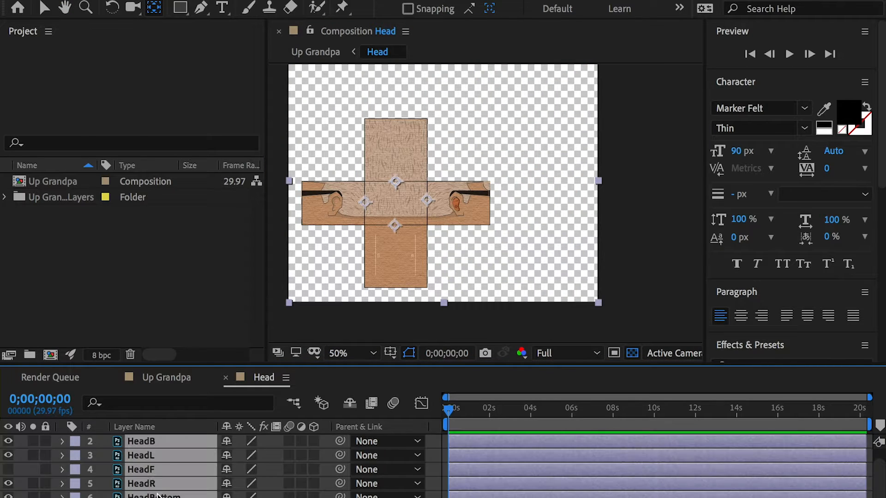
pyautogui.keyDown('super'); pyautogui.click(150, 473); pyautogui.keyUp('super')
pyautogui.click(312, 456)
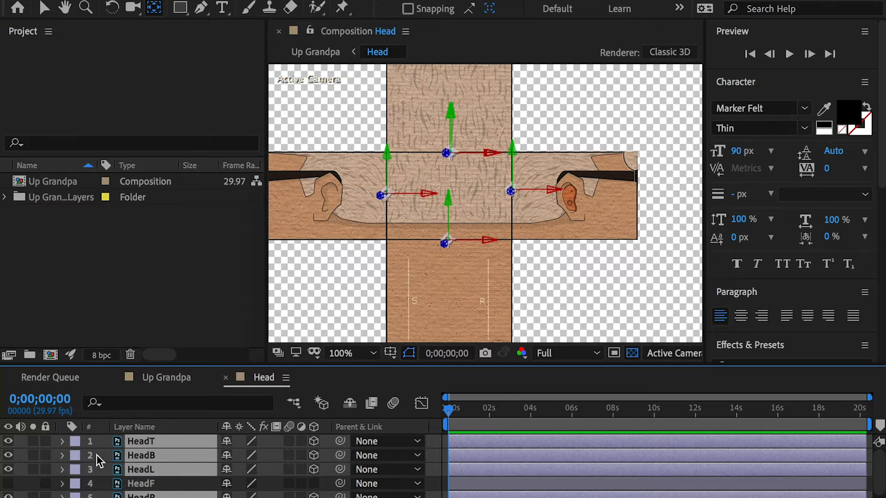
# - Set the HeadT layer's X orientation to 270° to fold the top panel at its anchor
pyautogui.press('super+shift+a')
pyautogui.click(126, 441)
pyautogui.click(8, 441)
pyautogui.click(9, 442)
pyautogui.moveTo(407, 177); pyautogui.dragTo(439, 224)
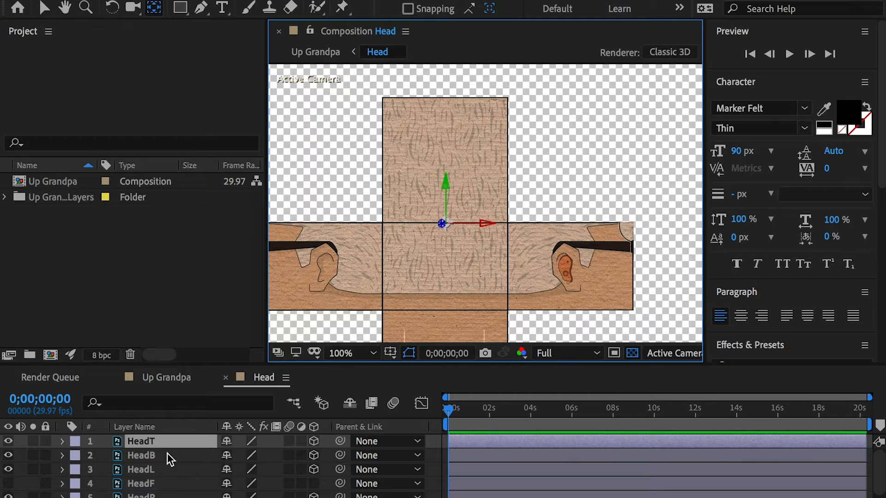
pyautogui.press('r')
pyautogui.moveTo(244, 456); pyautogui.dragTo(169, 462)
pyautogui.press('super+z')
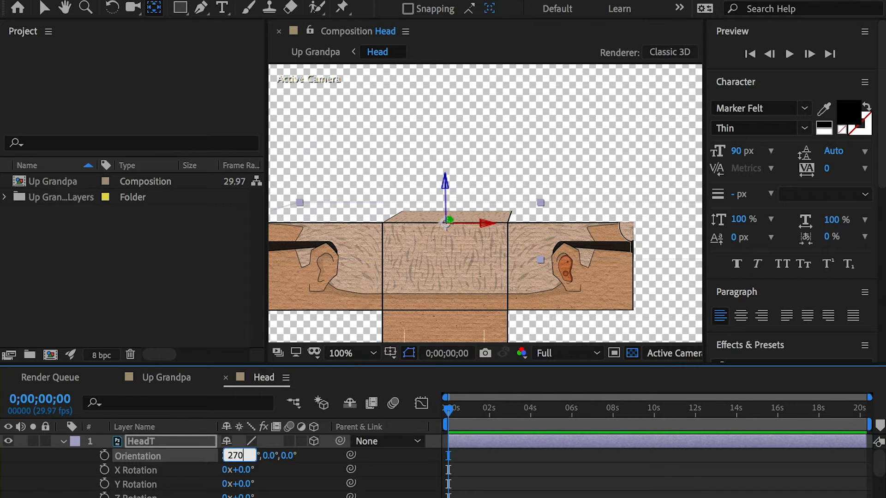
pyautogui.press('Return')
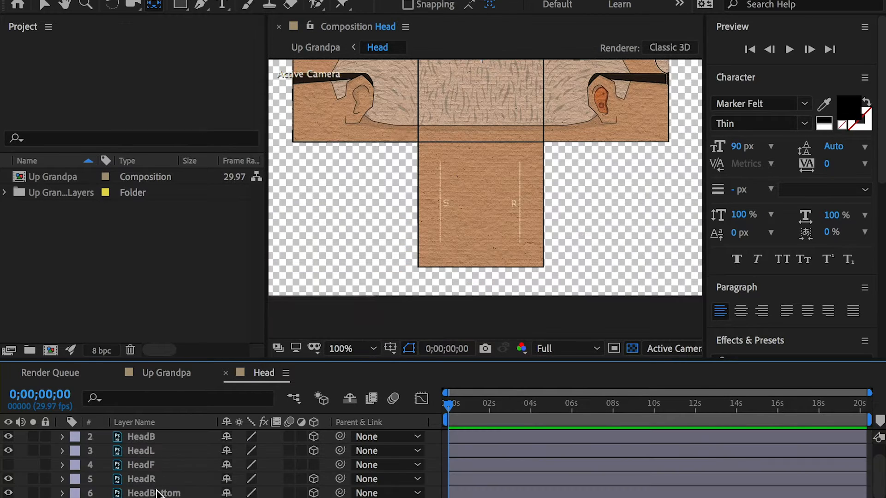
# - Set the HeadBottom layer's X orientation to 90°, trying 45° first, to fold the bottom panel
pyautogui.click(156, 493)
pyautogui.click(9, 492)
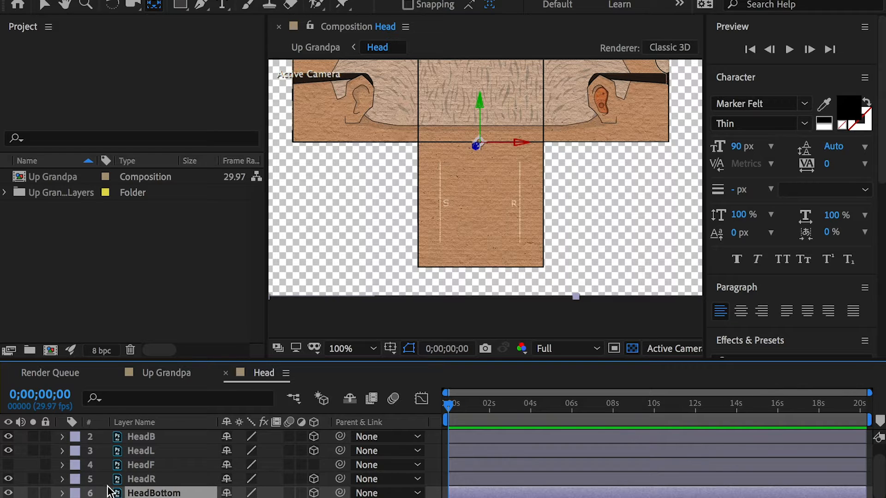
pyautogui.press('r')
pyautogui.click(229, 480)
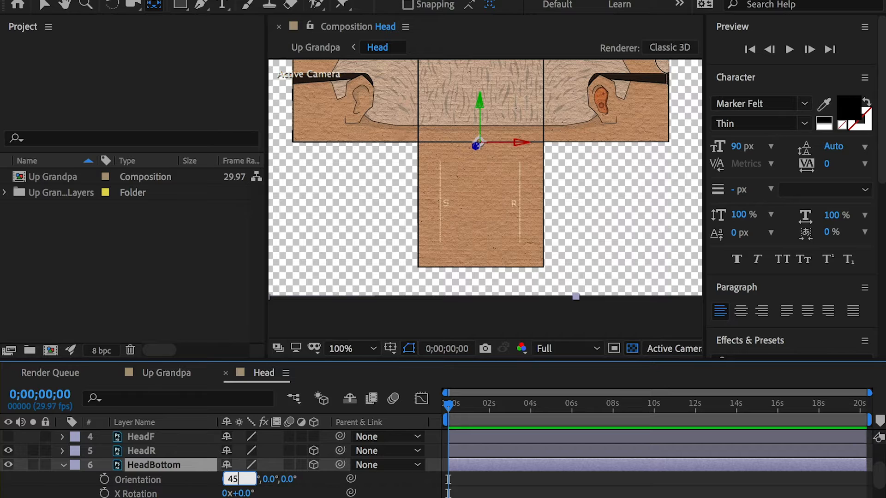
pyautogui.press('Return')
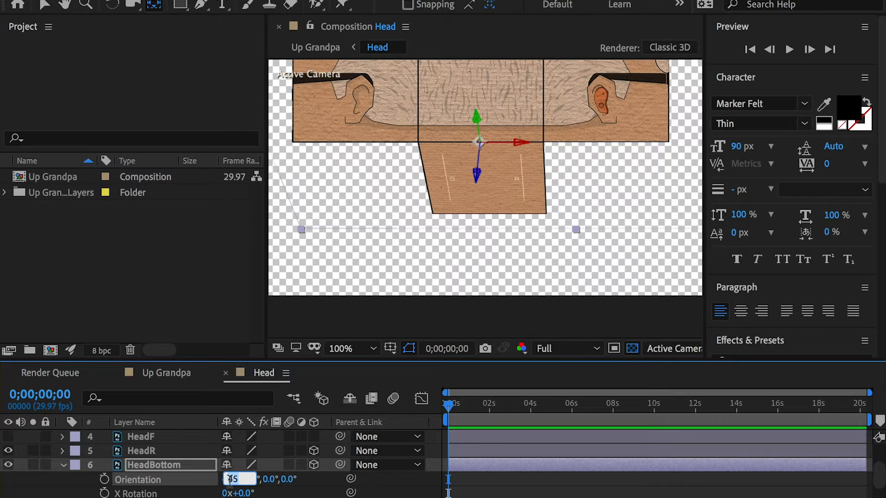
pyautogui.write('90')
pyautogui.press('Return')
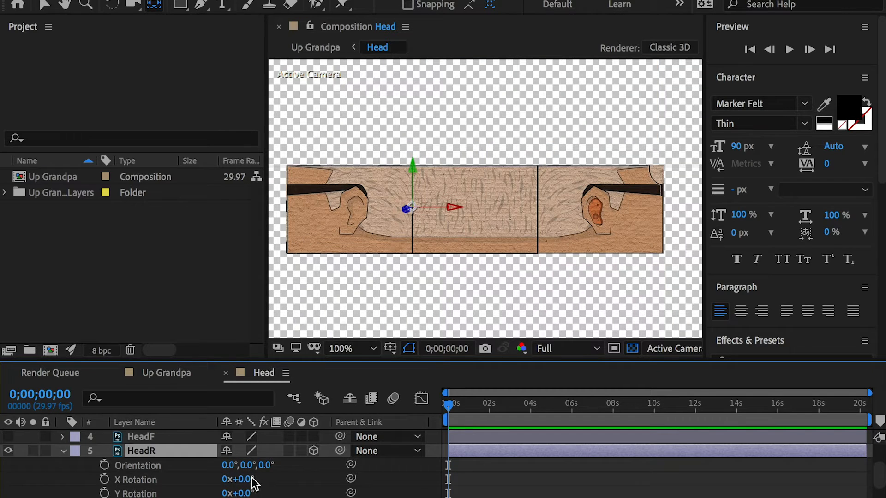
# - Set the HeadR layer's Y orientation to 90° to fold that side panel, then collapse its properties
pyautogui.moveTo(248, 464); pyautogui.dragTo(297, 466)
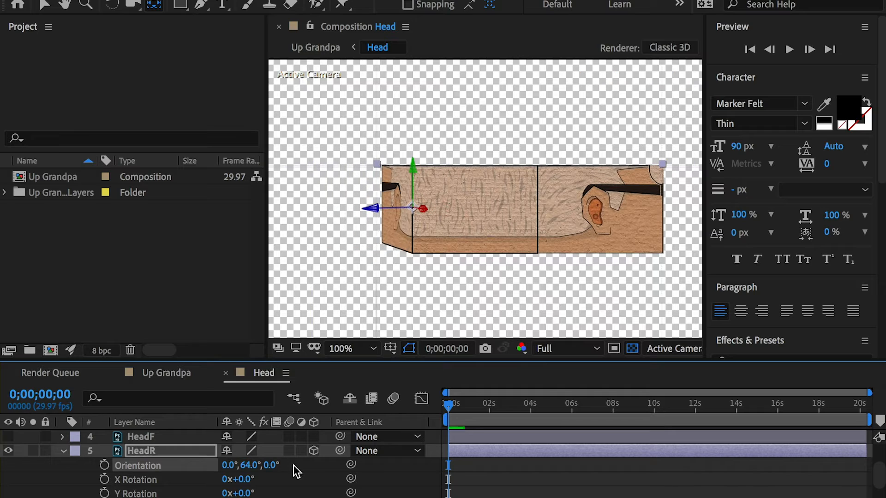
pyautogui.press('Return')
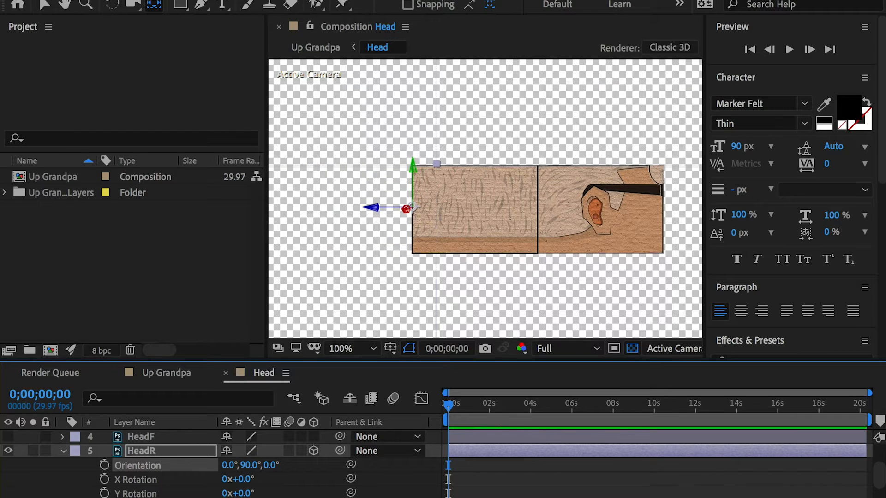
pyautogui.click(65, 452)
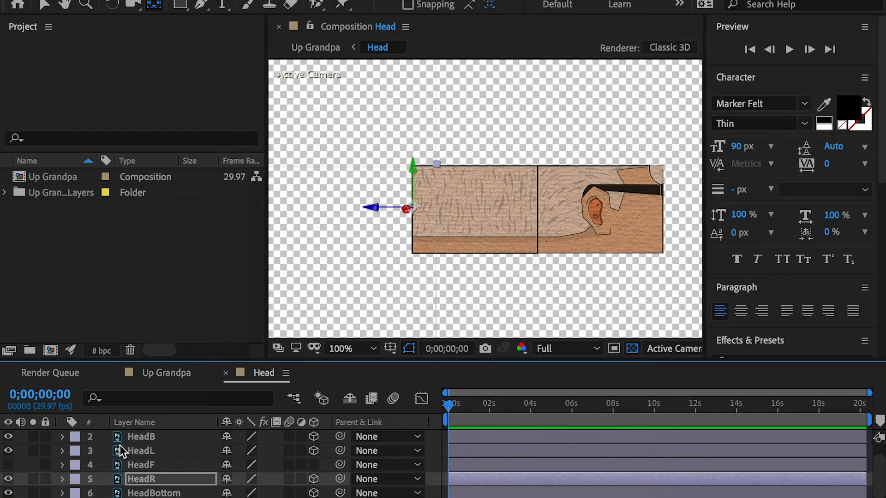
# - Set the HeadL layer's Y orientation to 270° to fold that side panel
pyautogui.click(138, 452)
pyautogui.click(62, 452)
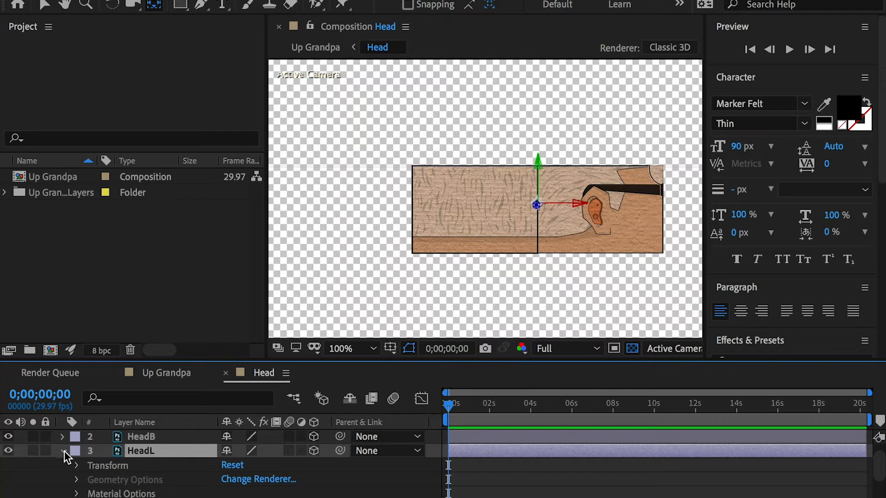
pyautogui.press('r')
pyautogui.moveTo(245, 467); pyautogui.dragTo(247, 468)
pyautogui.click(247, 468)
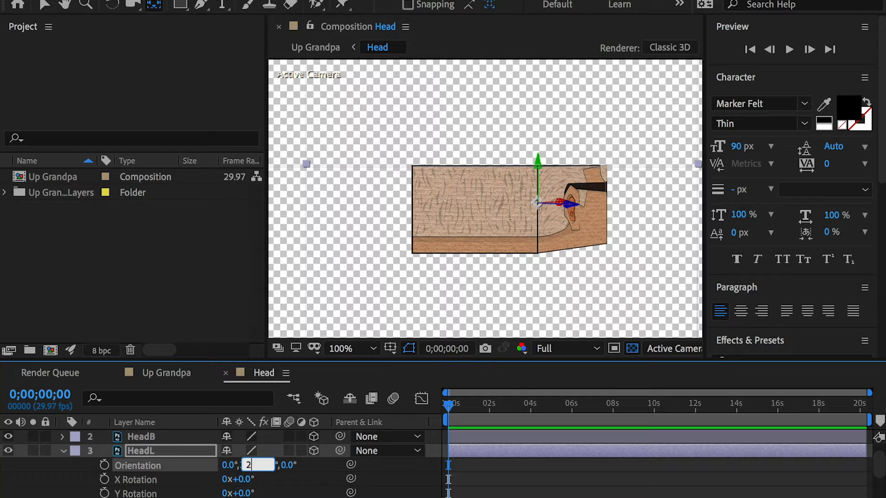
pyautogui.write('270')
pyautogui.press('Return')
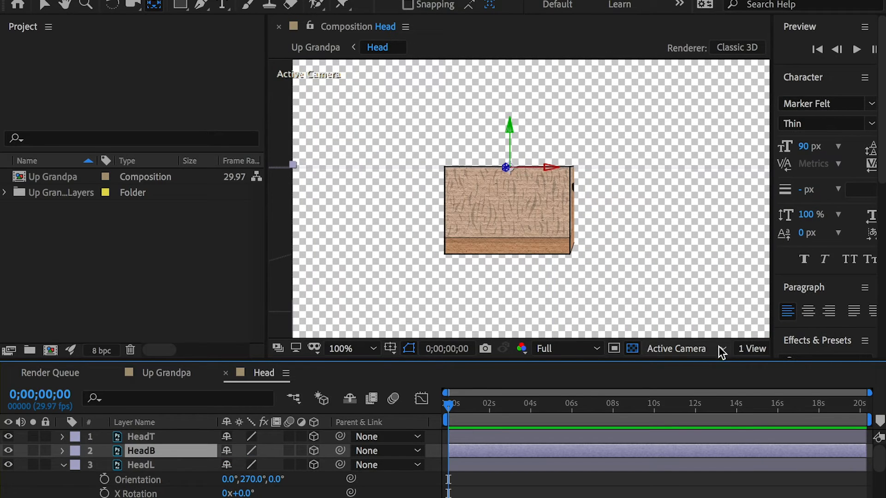
# - Look into the head box's open front in Custom View 1, then make HeadF visible and turn it into a 3D layer
pyautogui.click(719, 347)
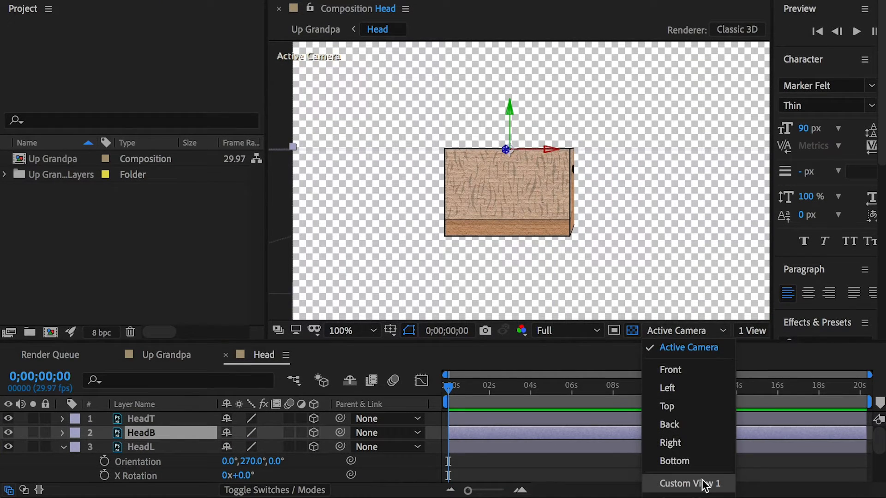
pyautogui.click(694, 496)
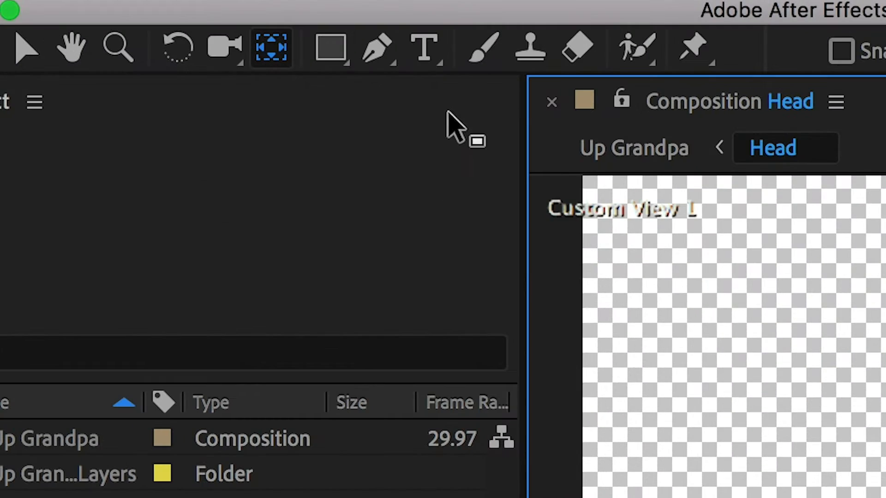
pyautogui.click(225, 46)
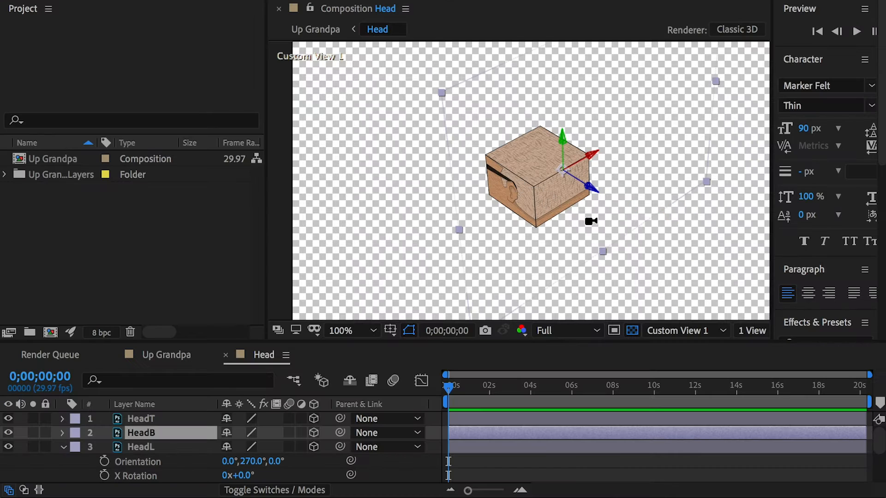
pyautogui.moveTo(592, 221); pyautogui.dragTo(583, 171)
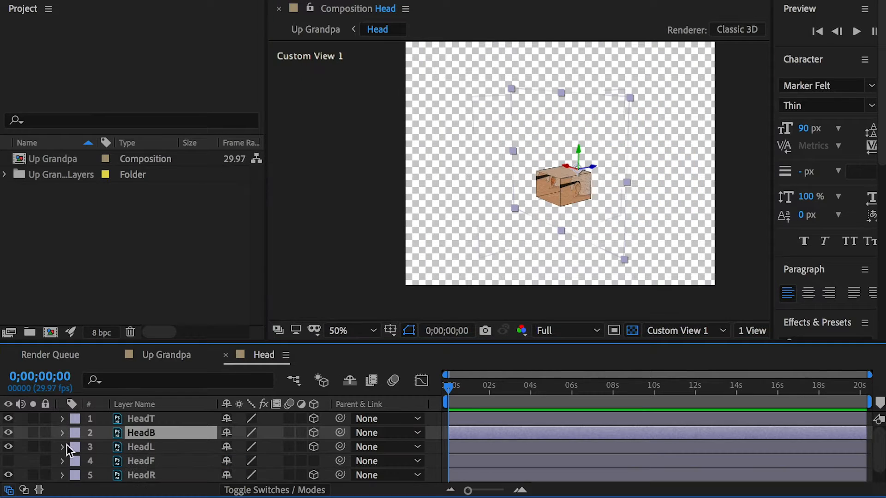
pyautogui.moveTo(8, 461); pyautogui.dragTo(7, 476)
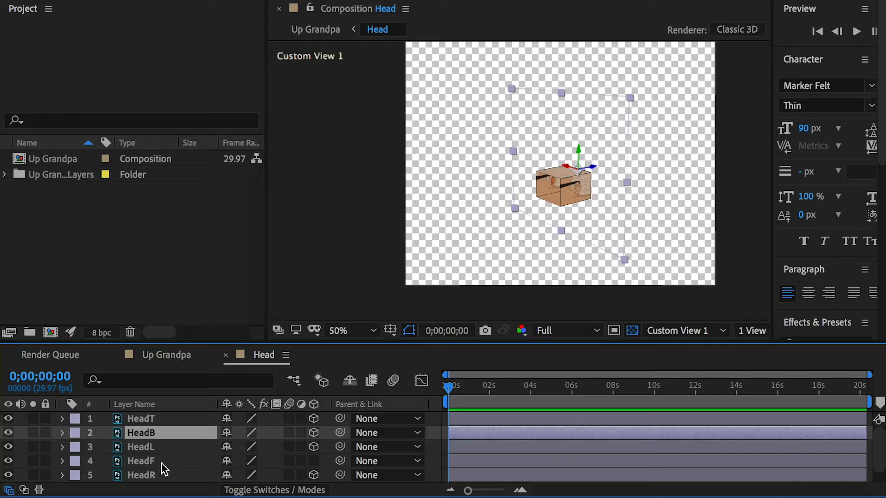
pyautogui.click(142, 461)
pyautogui.click(313, 461)
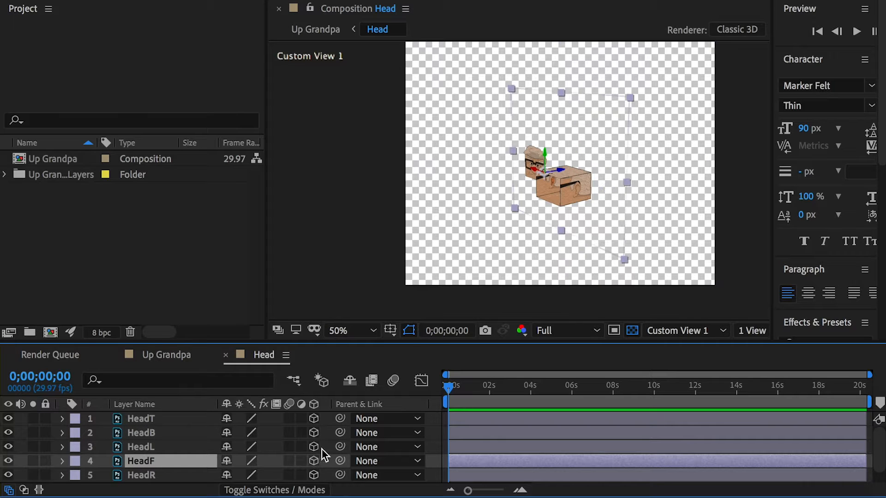
# - Position the HeadF layer at 366.0, 709.2, 303.0 so the face closes the open front of the head box
pyautogui.scroll(1, 537, 157)
pyautogui.scroll(1, 548, 168)
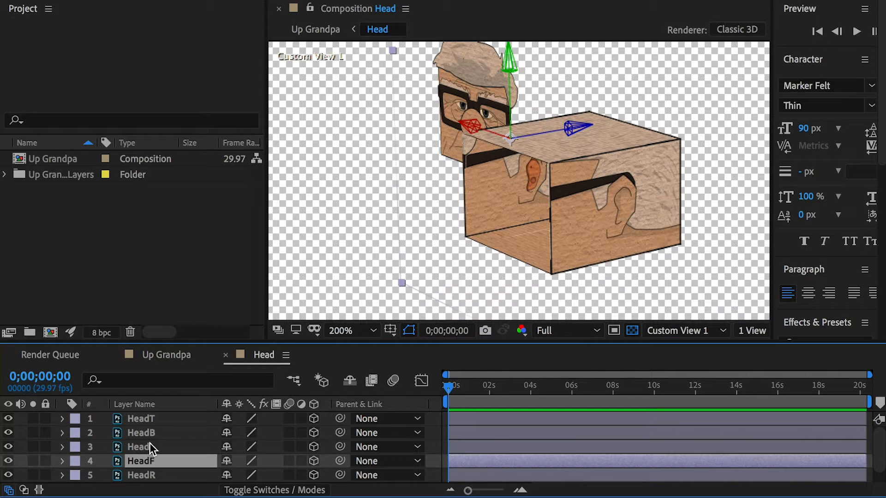
pyautogui.press('p')
pyautogui.scroll(-1, 179, 459)
pyautogui.moveTo(235, 447); pyautogui.dragTo(110, 447)
pyautogui.moveTo(280, 447); pyautogui.dragTo(419, 447)
pyautogui.moveTo(233, 447)
pyautogui.mouseDown()
pyautogui.moveTo(269, 447)
pyautogui.moveTo(86, 447)
pyautogui.moveTo(224, 447)
pyautogui.mouseUp()
pyautogui.scroll(1, 565, 261)
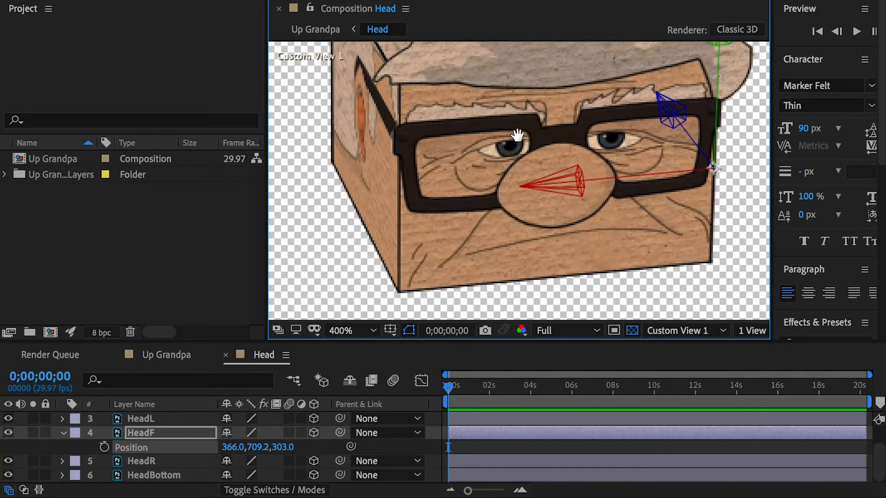
pyautogui.moveTo(523, 190); pyautogui.dragTo(617, 192)
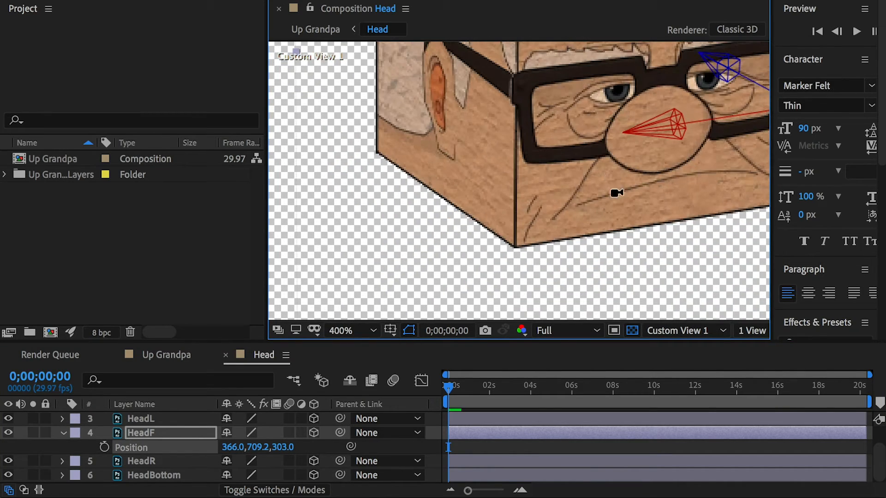
pyautogui.moveTo(633, 159); pyautogui.dragTo(580, 126)
pyautogui.scroll(-1, 544, 192)
# - Close the Head composition, open the Body composition and move BodyF's anchor point to the middle of its bottom edge
pyautogui.click(225, 355)
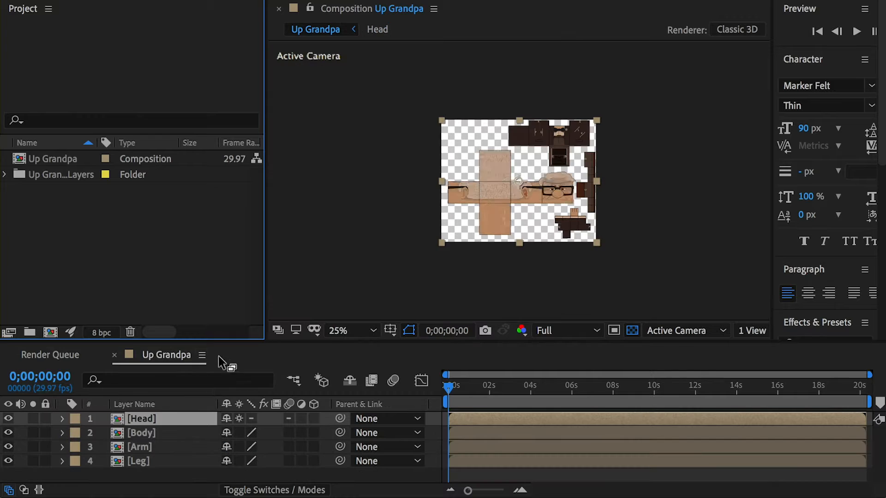
pyautogui.click(154, 433)
pyautogui.doubleClick(146, 432)
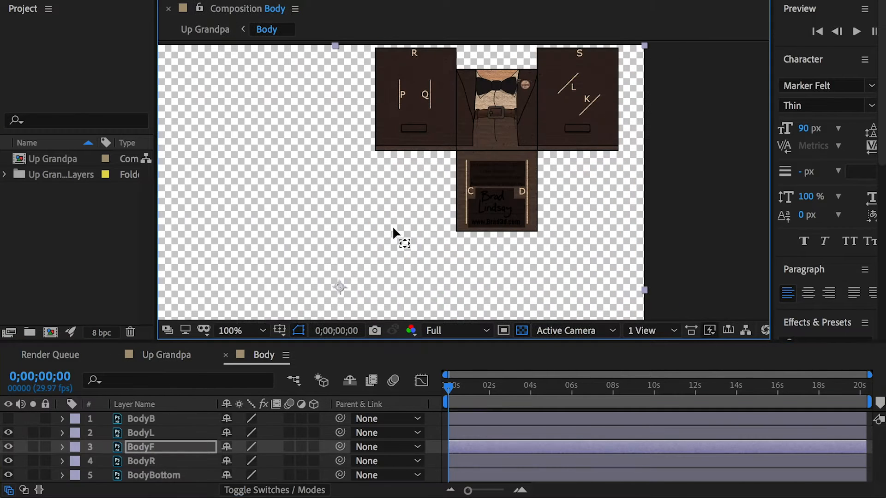
pyautogui.moveTo(393, 232); pyautogui.dragTo(496, 151)
# - Move the anchor points of BodyL and BodyR onto the edges they share with BodyF
pyautogui.click(152, 433)
pyautogui.click(9, 432)
pyautogui.click(8, 433)
pyautogui.moveTo(335, 289); pyautogui.dragTo(444, 120)
pyautogui.click(143, 461)
pyautogui.moveTo(335, 290); pyautogui.dragTo(539, 105)
# - Place BodyBottom's anchor point exactly on the fold line between it and BodyF
pyautogui.click(143, 474)
pyautogui.moveTo(335, 290); pyautogui.dragTo(500, 153)
pyautogui.scroll(2, 499, 153)
pyautogui.scroll(1, 488, 167)
pyautogui.moveTo(542, 105); pyautogui.dragTo(547, 104)
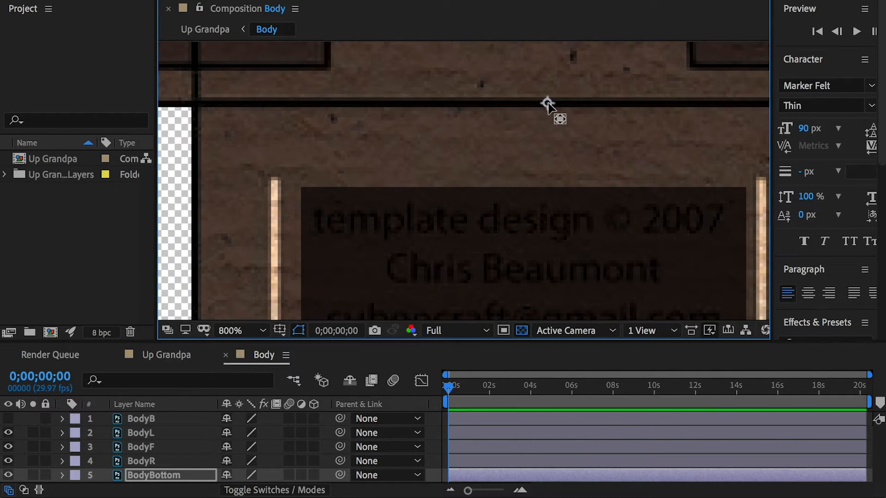
# - Fine-tune the anchor points of BodyR, BodyL and BodyF so they sit exactly on their fold lines
pyautogui.click(143, 461)
pyautogui.moveTo(594, 54); pyautogui.dragTo(263, 415)
pyautogui.moveTo(513, 150); pyautogui.dragTo(505, 147)
pyautogui.moveTo(166, 174); pyautogui.dragTo(724, 184)
pyautogui.click(143, 447)
pyautogui.click(143, 433)
pyautogui.moveTo(439, 219); pyautogui.dragTo(443, 189)
pyautogui.click(147, 447)
pyautogui.moveTo(600, 300); pyautogui.dragTo(307, 44)
pyautogui.scroll(-4, 554, 198)
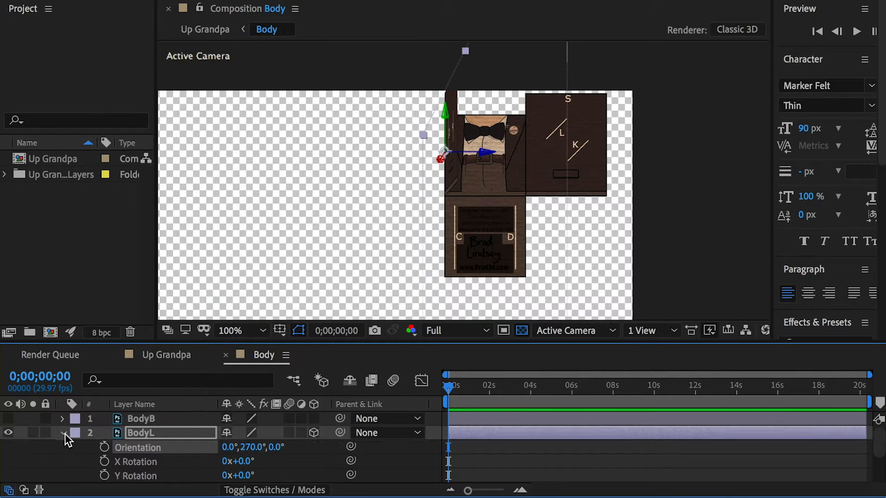
# - Change the BodyR layer's Y orientation to fold that side panel perpendicular to the body front
pyautogui.click(64, 433)
pyautogui.click(143, 461)
pyautogui.press('r')
pyautogui.moveTo(248, 477); pyautogui.dragTo(289, 477)
pyautogui.click(63, 461)
# - Change the BodyBottom layer's X orientation to fold the bottom panel under the body box
pyautogui.click(143, 475)
pyautogui.press('r')
pyautogui.moveTo(226, 433); pyautogui.dragTo(258, 433)
pyautogui.click(233, 433)
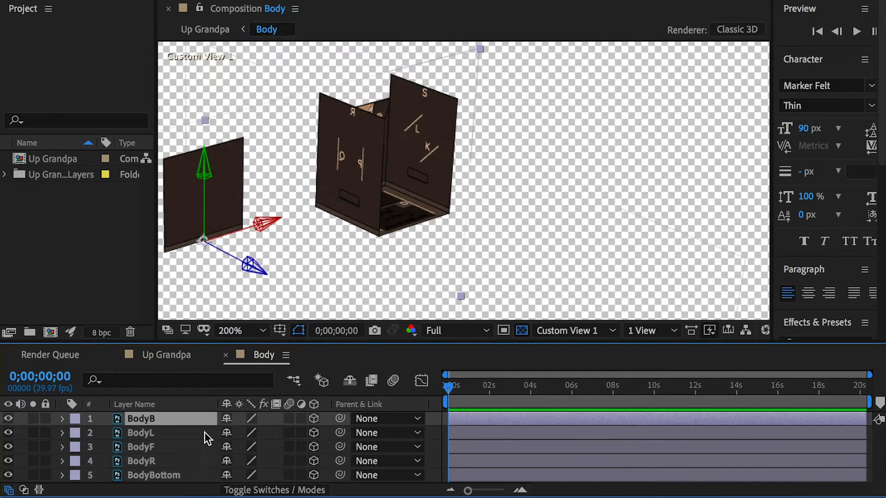
# - Move the BodyB layer to about 1137.8, 253.5, -193.0 to close the back of the body box
pyautogui.press('p')
pyautogui.moveTo(233, 433); pyautogui.dragTo(522, 408)
pyautogui.moveTo(289, 433); pyautogui.dragTo(263, 432)
pyautogui.press('.')
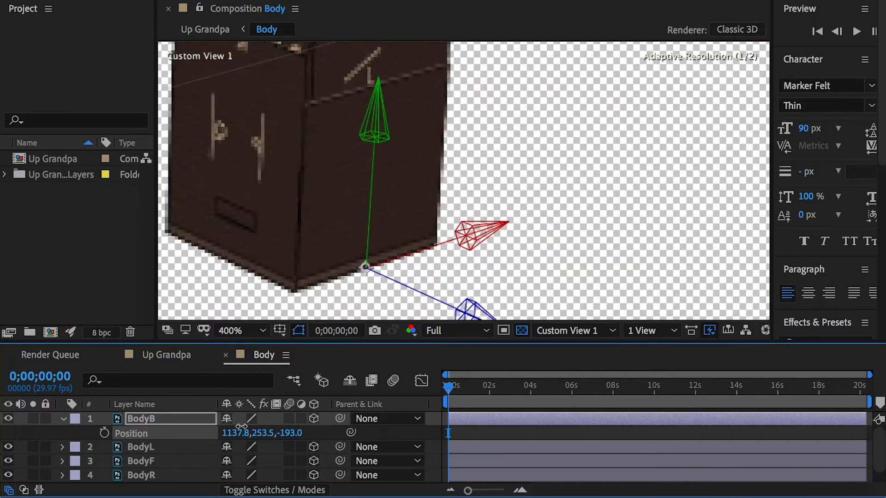
pyautogui.click(7, 446)
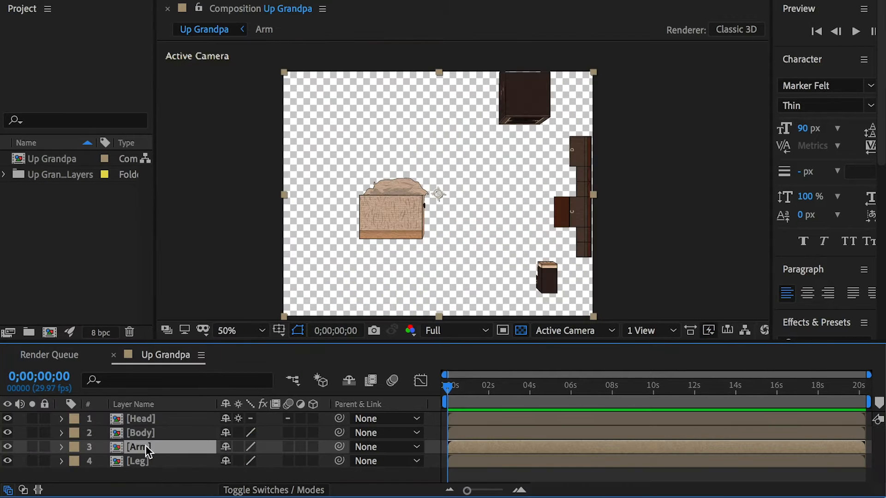
# - Duplicate the Arm layer in the Up Grandpa composition and rename the two copies ArmL and ArmR
pyautogui.hotkey('ctrl', 'd')
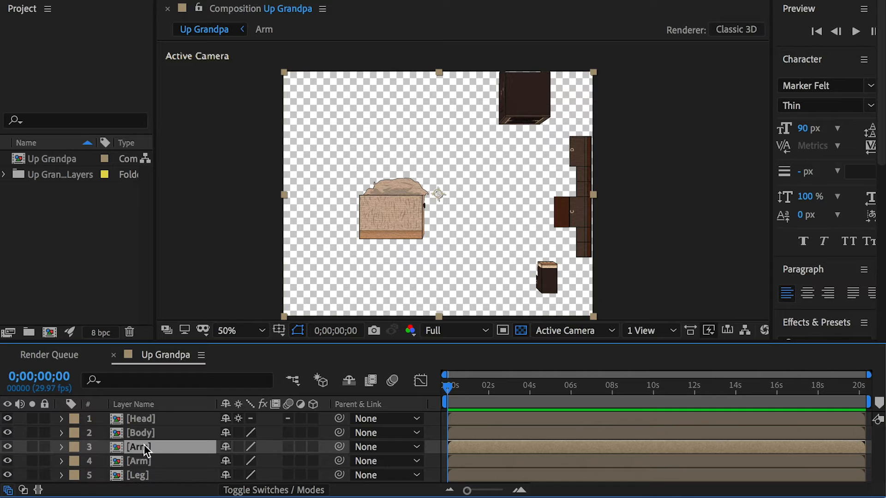
pyautogui.press('Return')
pyautogui.write('L')
pyautogui.click(140, 461)
pyautogui.press('Return')
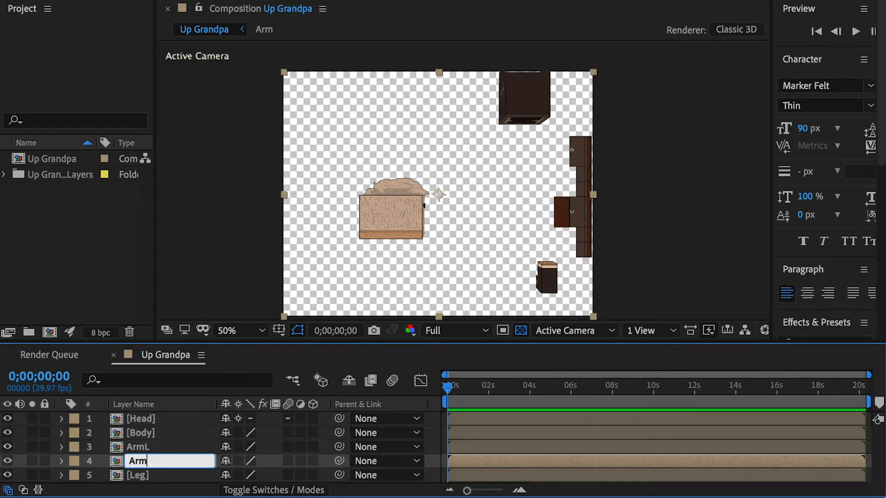
pyautogui.write('R')
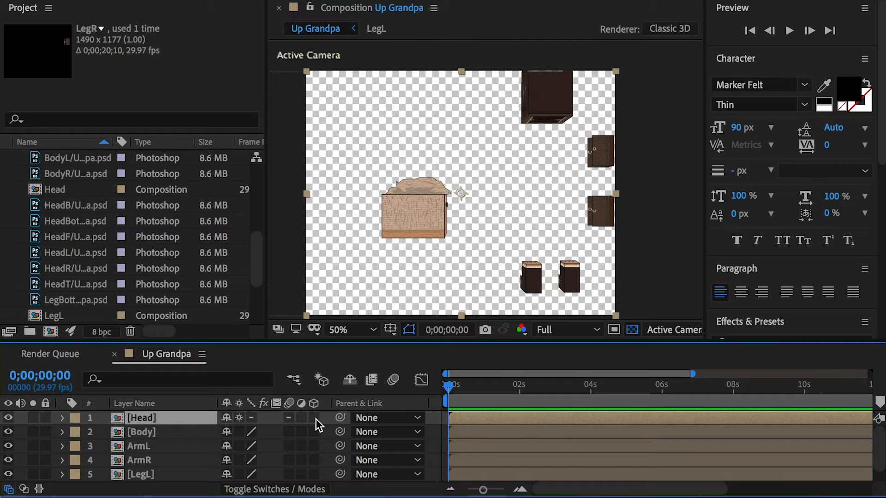
# - Make the Head, Body, arm and leg layers of the Up Grandpa composition 3D layers
pyautogui.moveTo(316, 419); pyautogui.dragTo(315, 462)
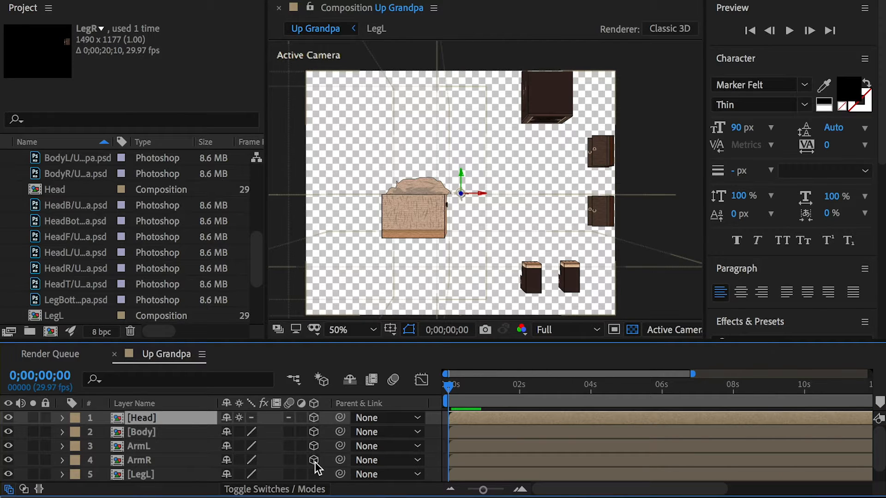
pyautogui.scroll(-1, 318, 462)
pyautogui.click(314, 474)
pyautogui.click(185, 432)
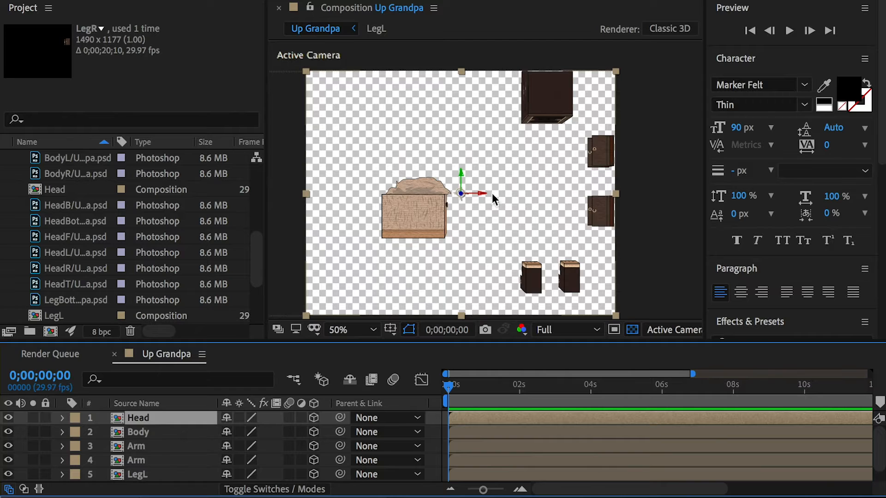
# - Turn on Collapse Transformations for the nested body-part layers, starting with Head, after undoing a trial move and checking Custom View 1
pyautogui.moveTo(485, 194); pyautogui.dragTo(621, 188)
pyautogui.hotkey('ctrl', 'z')
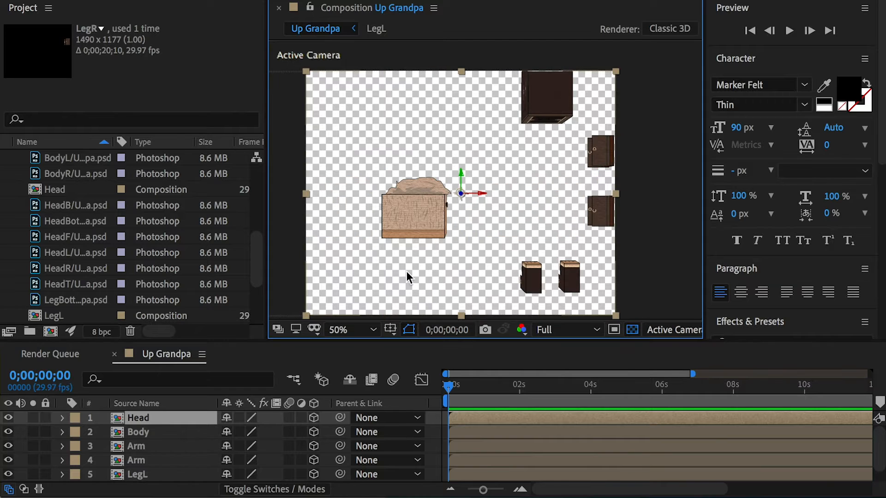
pyautogui.click(684, 338)
pyautogui.click(683, 481)
pyautogui.moveTo(467, 259)
pyautogui.mouseDown()
pyautogui.moveTo(560, 265)
pyautogui.moveTo(465, 254)
pyautogui.mouseUp()
pyautogui.moveTo(238, 418)
pyautogui.mouseDown()
pyautogui.moveTo(238, 480)
pyautogui.moveTo(249, 482)
pyautogui.moveTo(237, 421)
pyautogui.moveTo(239, 465)
pyautogui.moveTo(244, 420)
pyautogui.mouseUp()
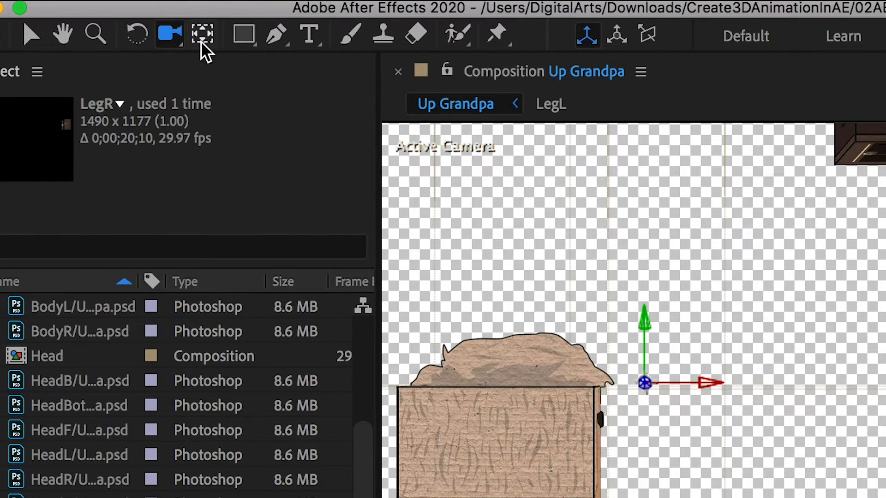
# - Move the Head layer's anchor point to the centre of the head's underside with the Pan Behind tool, adjusting depth in Custom View 1
pyautogui.click(202, 40)
pyautogui.moveTo(712, 383); pyautogui.dragTo(574, 385)
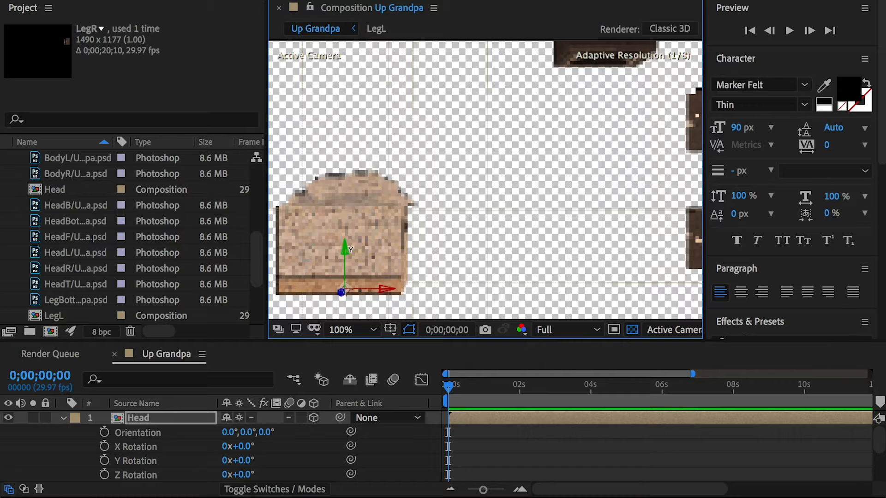
pyautogui.click(674, 329)
pyautogui.click(672, 480)
pyautogui.press('c')
pyautogui.scroll(1, 439, 233)
pyautogui.moveTo(458, 256); pyautogui.dragTo(407, 248)
pyautogui.press('y')
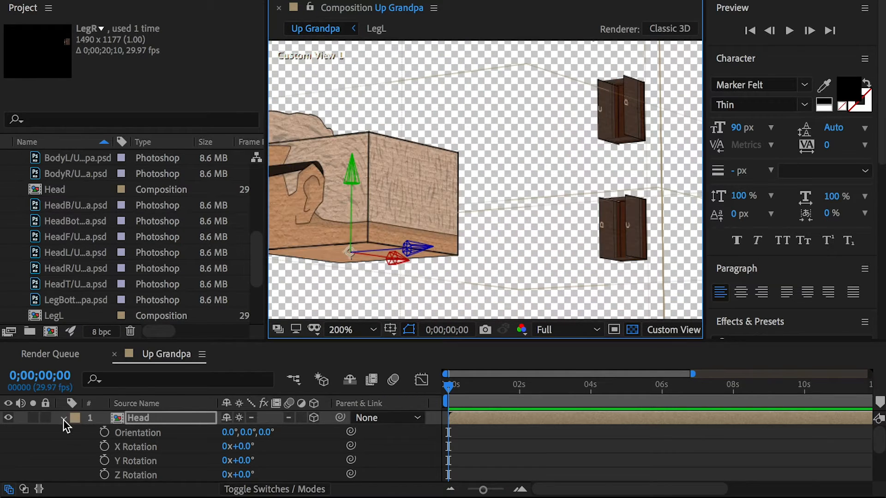
pyautogui.click(65, 421)
pyautogui.scroll(-1, 391, 263)
# - Return to the Active Camera view and set the Head layer's Y orientation to 180° so the face points forward
pyautogui.click(674, 329)
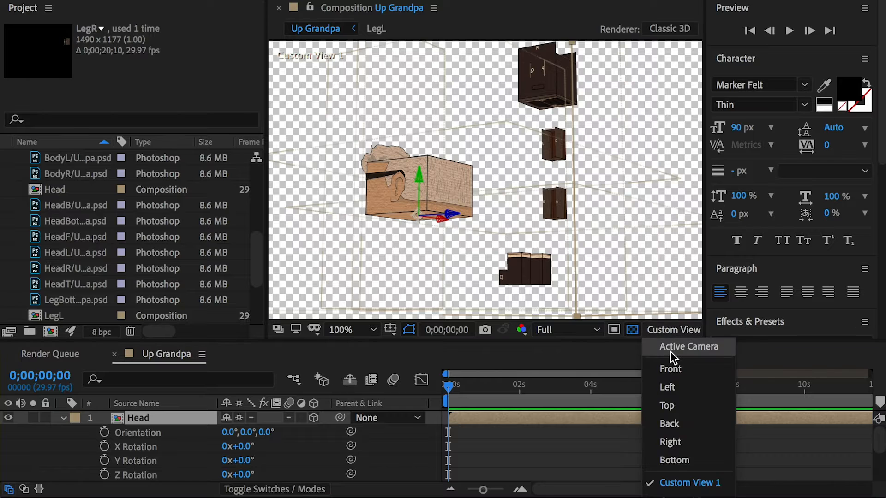
pyautogui.click(672, 346)
pyautogui.moveTo(249, 438); pyautogui.dragTo(147, 441)
pyautogui.write('18')
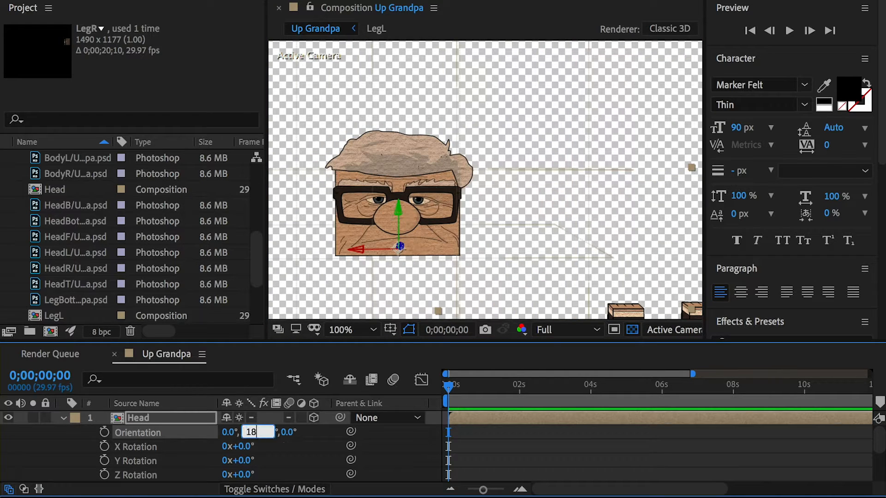
pyautogui.write('0')
pyautogui.press('Return')
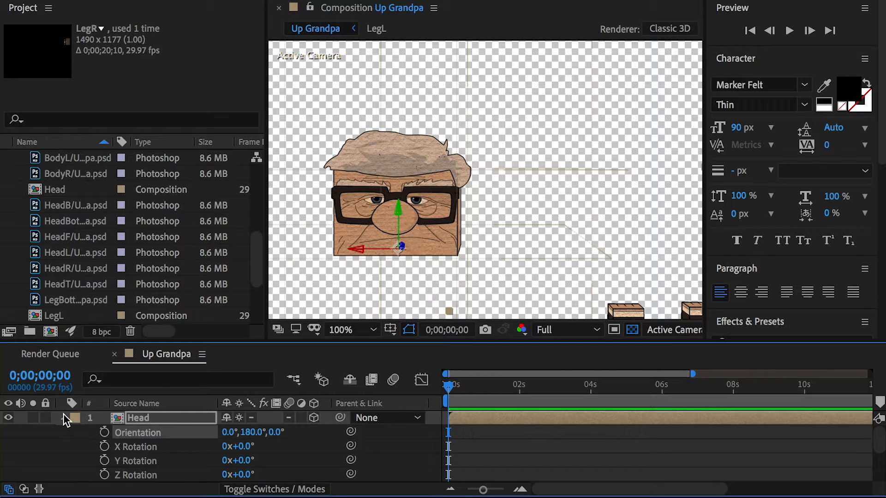
pyautogui.click(63, 417)
# - Move the Body layer's anchor point to the bottom of the folded body box
pyautogui.scroll(-1, 386, 242)
pyautogui.click(156, 433)
pyautogui.moveTo(484, 174); pyautogui.dragTo(552, 110)
# - Adjust the Body layer's X, Y and Z position so the body sits centred directly under the head
pyautogui.press('p')
pyautogui.moveTo(240, 446); pyautogui.dragTo(5, 459)
pyautogui.moveTo(269, 446); pyautogui.dragTo(351, 446)
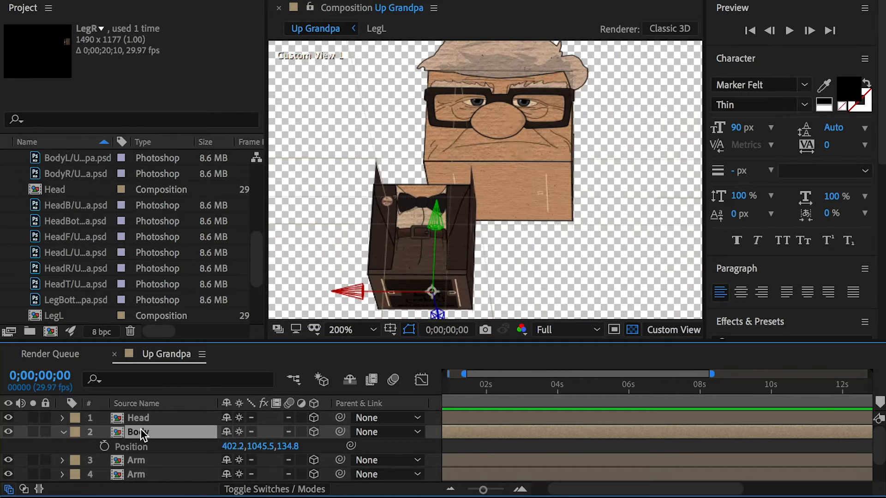
pyautogui.moveTo(233, 446); pyautogui.dragTo(360, 451)
pyautogui.moveTo(289, 446); pyautogui.dragTo(249, 446)
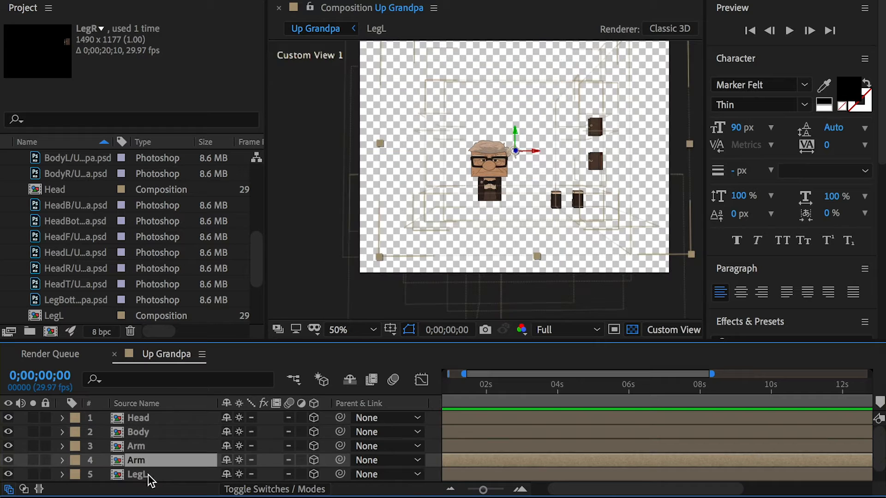
# - Turn off the 3D layer switch for ArmL, ArmR, LegL and LegR
pyautogui.click(148, 474)
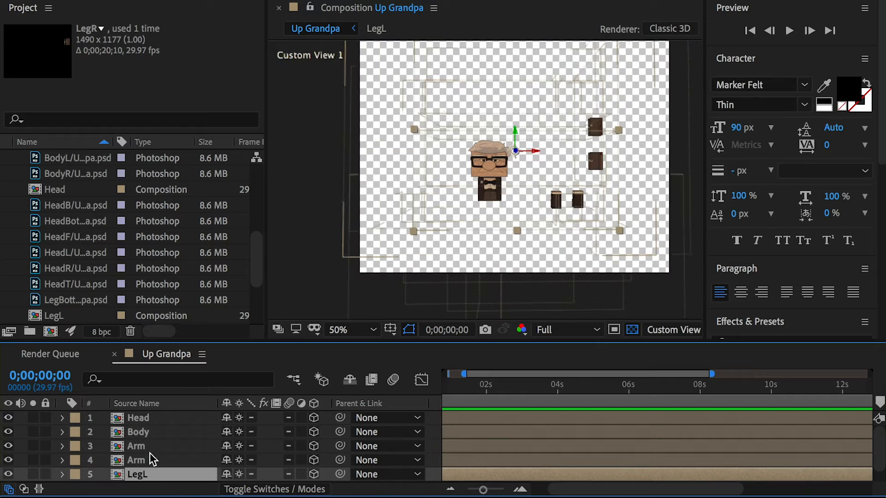
pyautogui.click(147, 446)
pyautogui.scroll(-1, 145, 452)
pyautogui.hscroll(2, 150, 477)
pyautogui.keyDown('shift'); pyautogui.click(151, 475); pyautogui.keyUp('shift')
pyautogui.click(314, 432)
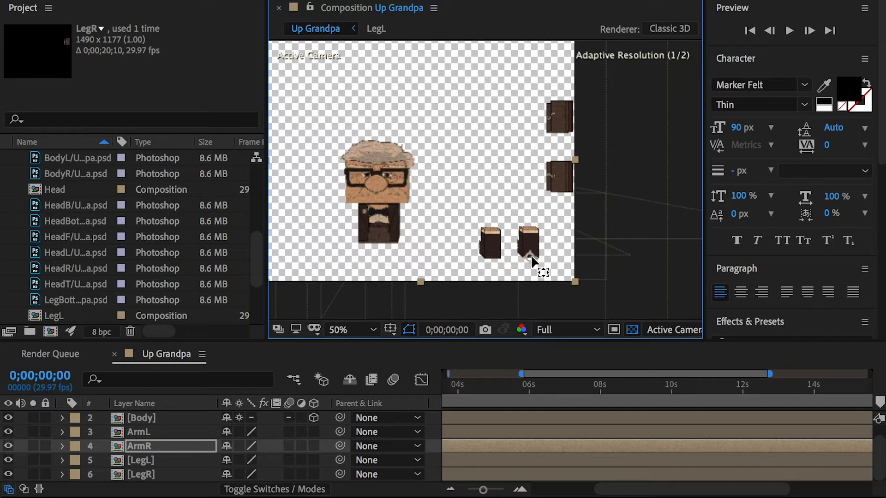
# - Place the ArmR and ArmL anchor points at the middle of each folded arm's bottom edge
pyautogui.scroll(7, 526, 231)
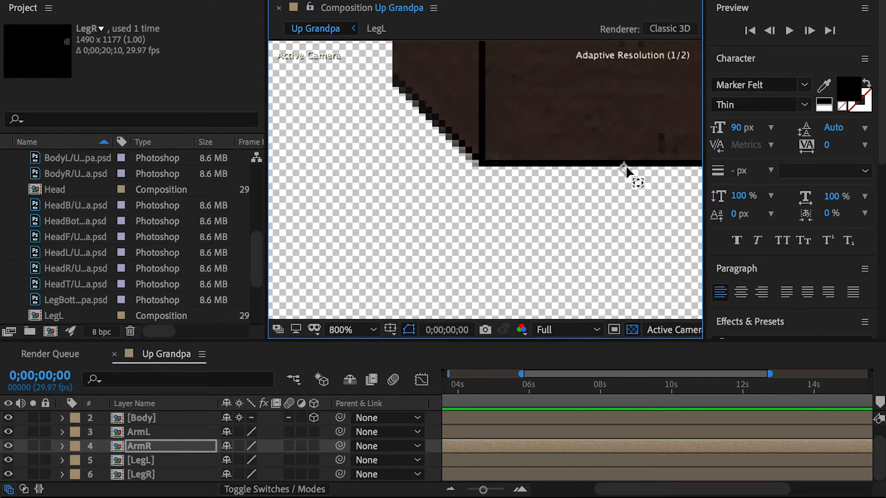
pyautogui.click(115, 432)
pyautogui.scroll(-3, 534, 193)
pyautogui.moveTo(534, 193); pyautogui.dragTo(392, 37)
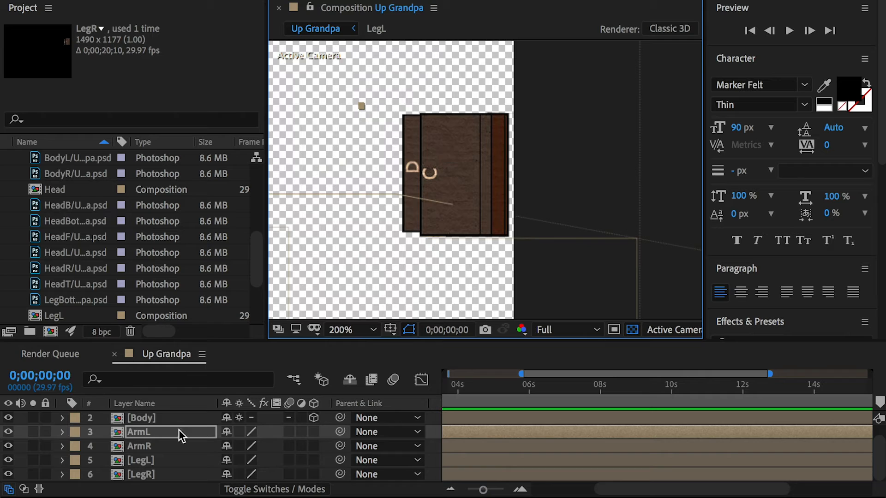
# - Place the LegL and LegR anchor points halfway along the fold between each leg's D and C faces
pyautogui.click(184, 460)
pyautogui.click(185, 474)
pyautogui.press(',')
pyautogui.click(8, 474)
pyautogui.click(8, 460)
pyautogui.click(8, 460)
pyautogui.click(8, 474)
pyautogui.click(168, 460)
pyautogui.scroll(6, 403, 152)
pyautogui.scroll(-2, 422, 184)
pyautogui.hotkey('ctrl', 'Down')
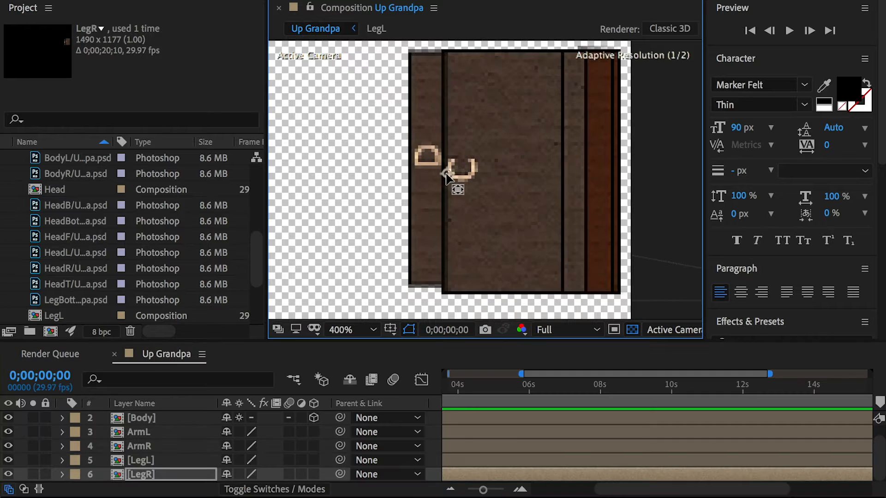
pyautogui.scroll(-6, 489, 201)
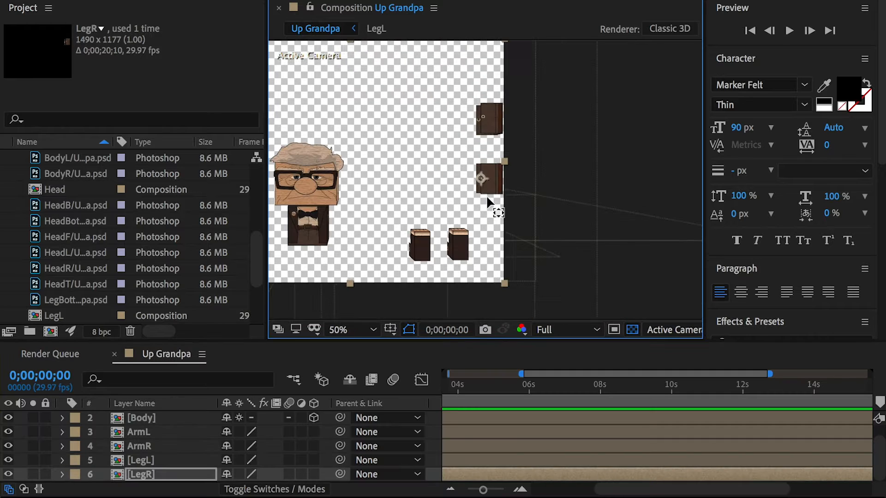
# - Turn on the 3D layer and collapse transformations switches for ArmL, ArmR, LegL and LegR
pyautogui.keyDown('shift'); pyautogui.click(154, 433); pyautogui.keyUp('shift')
pyautogui.click(315, 432)
pyautogui.click(239, 432)
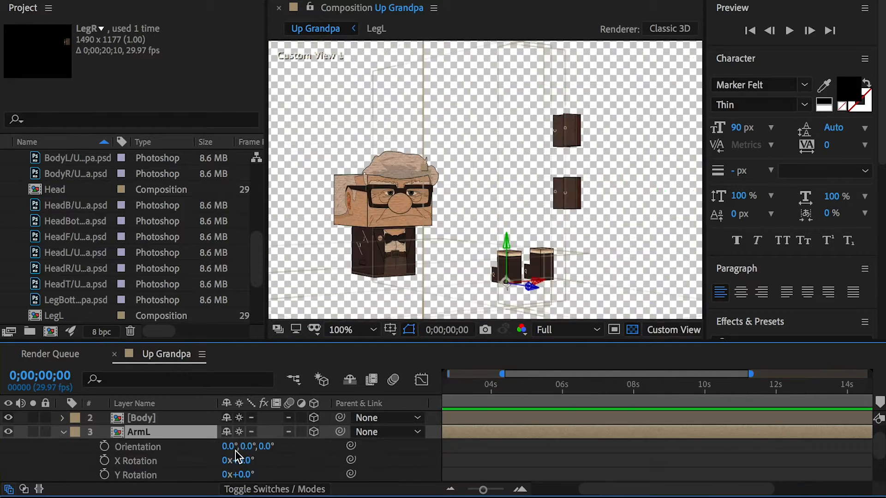
# - Set the ArmL layer's Y orientation to 90° and its Z orientation to 180°
pyautogui.moveTo(250, 446); pyautogui.dragTo(320, 445)
pyautogui.click(254, 447)
pyautogui.write('90')
pyautogui.moveTo(231, 447); pyautogui.dragTo(183, 447)
pyautogui.hotkey('ctrl', 'z')
pyautogui.moveTo(275, 447); pyautogui.dragTo(208, 448)
pyautogui.click(274, 446)
pyautogui.write('180')
pyautogui.press('Return')
# - Adjust the ArmL layer's X, Y and Z position so the arm sits against the side of the body, just below the head
pyautogui.press('p')
pyautogui.moveTo(231, 447); pyautogui.dragTo(103, 446)
pyautogui.moveTo(282, 447); pyautogui.dragTo(109, 435)
pyautogui.moveTo(350, 184); pyautogui.dragTo(298, 162)
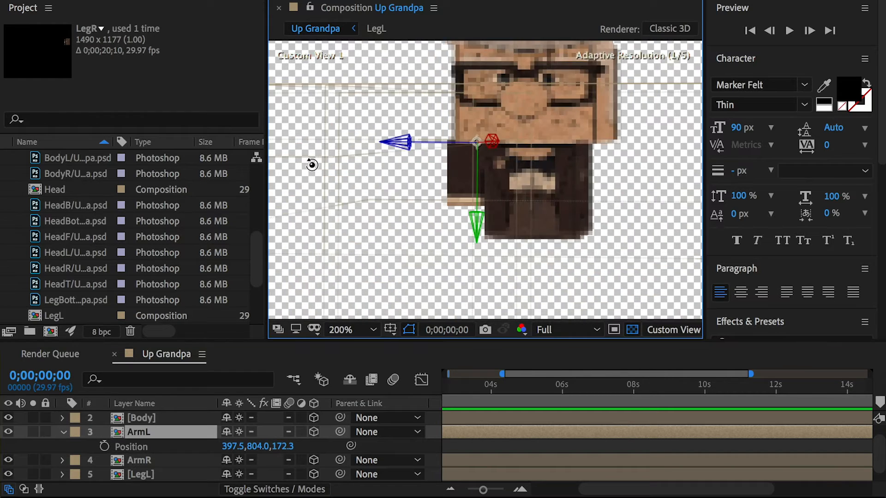
pyautogui.scroll(1, 521, 180)
pyautogui.moveTo(261, 446); pyautogui.dragTo(285, 446)
pyautogui.moveTo(283, 447); pyautogui.dragTo(237, 447)
# - Inspect the assembled character from several angles in the enlarged custom view
pyautogui.scroll(-3, 623, 190)
pyautogui.moveTo(623, 190); pyautogui.dragTo(538, 209)
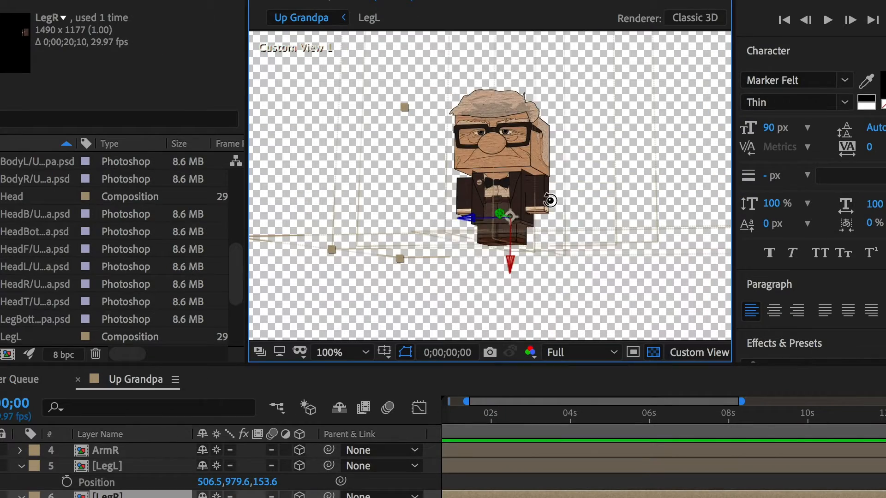
pyautogui.press('.')
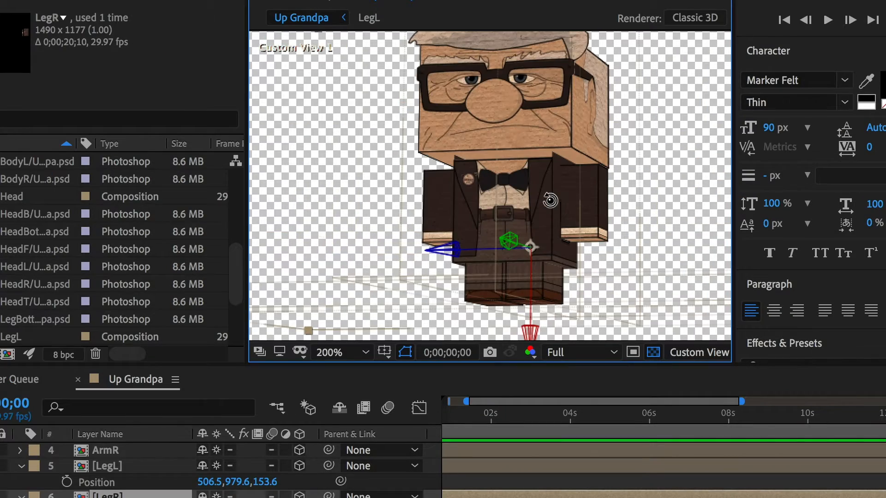
pyautogui.press('`')
pyautogui.moveTo(550, 238); pyautogui.dragTo(695, 255)
pyautogui.moveTo(546, 212); pyautogui.dragTo(521, 323)
pyautogui.moveTo(385, 321); pyautogui.dragTo(335, 226)
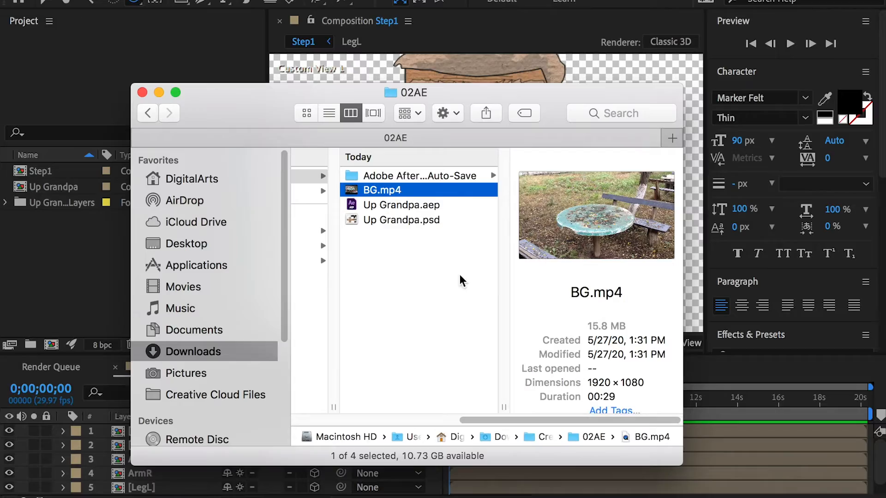
# - Play the BG.mp4 clip from the 02AE folder to review the background footage, and close the player
pyautogui.doubleClick(382, 190)
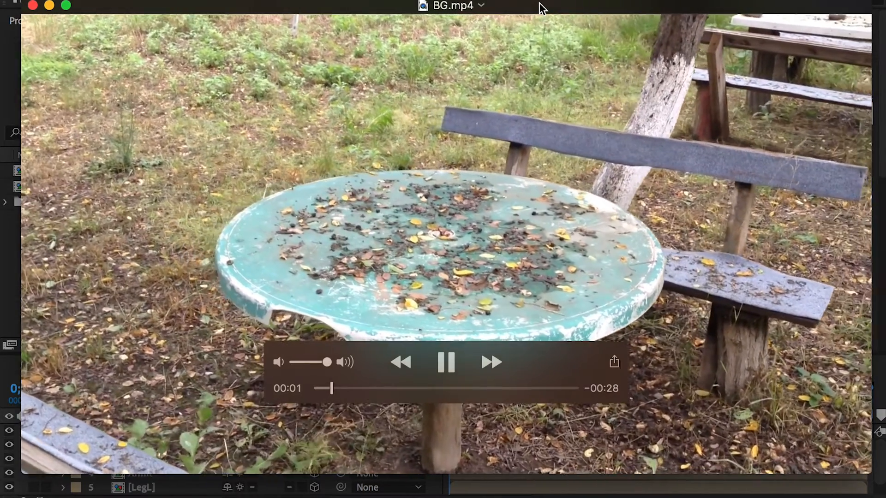
pyautogui.press('space')
pyautogui.press('super+w')
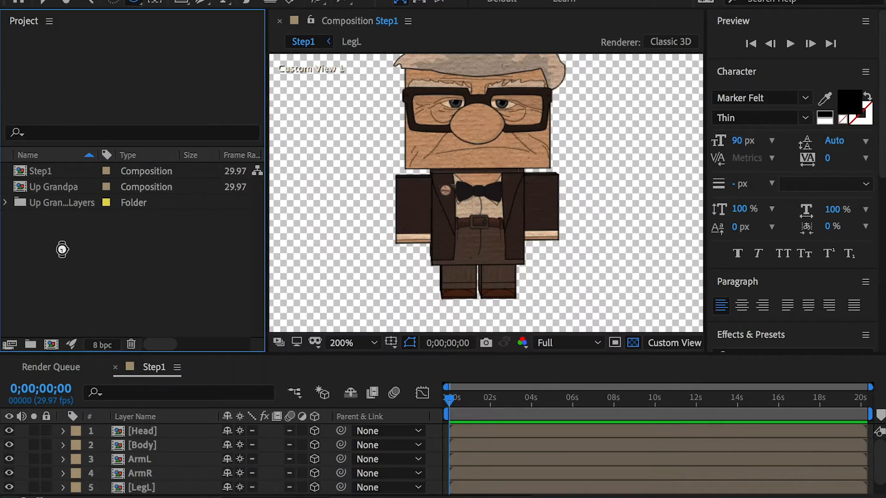
# - Import BG.mp4 and create a new composition from it, checking the footage partway through
pyautogui.moveTo(41, 171); pyautogui.dragTo(52, 345)
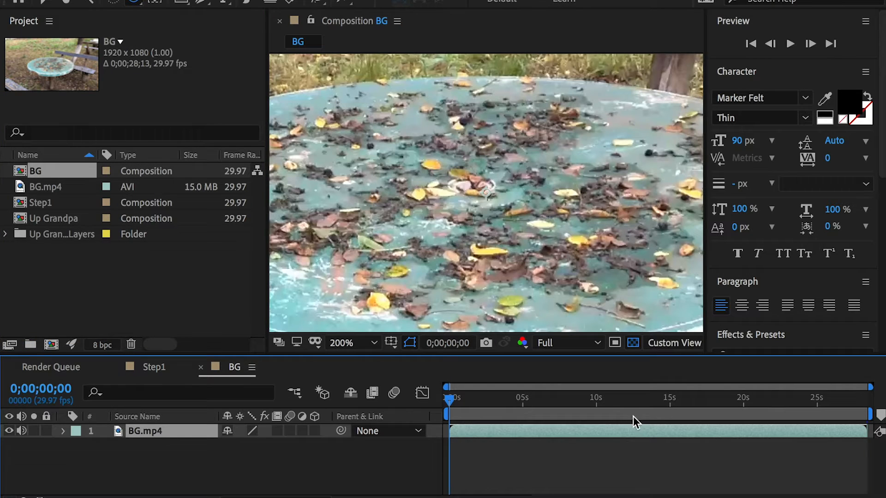
pyautogui.click(593, 406)
pyautogui.scroll(-2, 520, 196)
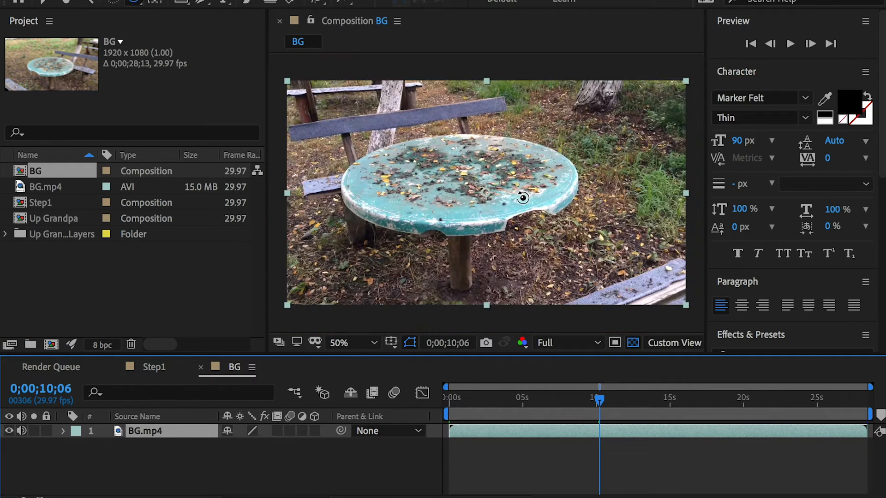
# - Set the BG composition's duration to 0;00;12;01 and return to the first frame
pyautogui.moveTo(606, 400)
pyautogui.mouseDown()
pyautogui.moveTo(526, 401)
pyautogui.moveTo(602, 397)
pyautogui.mouseUp()
pyautogui.press('super+k')
pyautogui.click(492, 263)
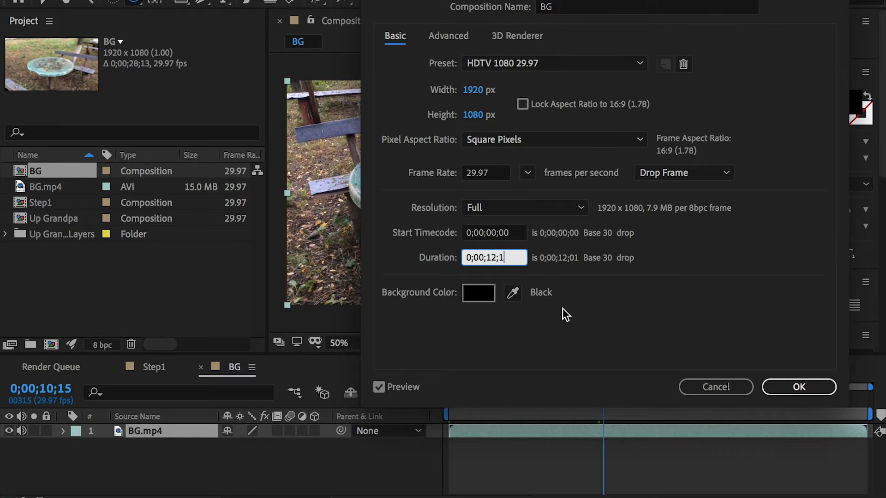
pyautogui.click(795, 363)
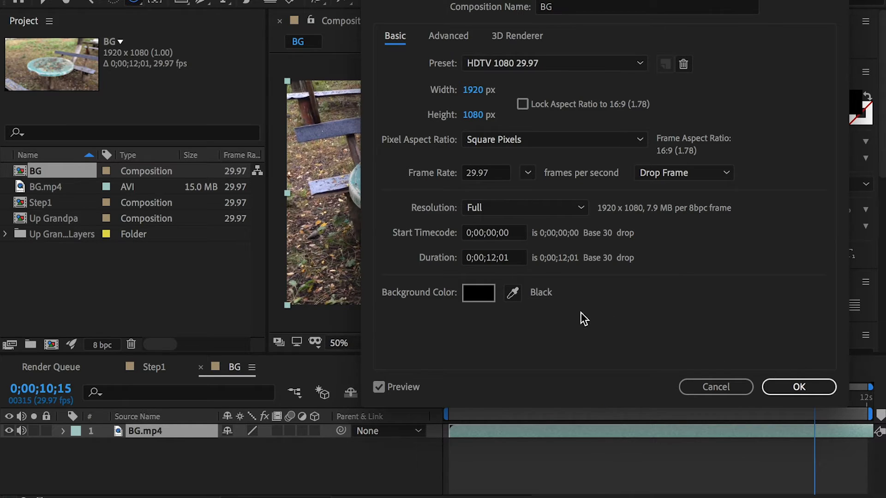
pyautogui.click(798, 389)
pyautogui.press('Home')
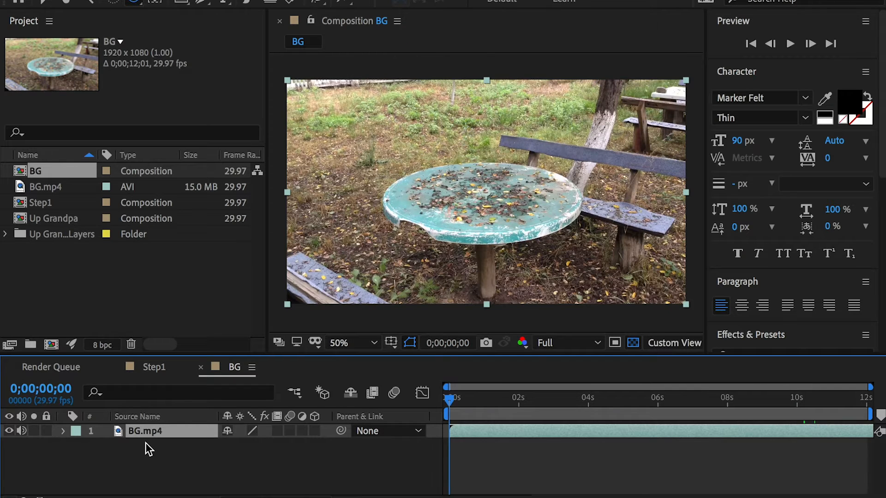
# - Run Track Camera on the BG.mp4 layer and preview the track points over the footage
pyautogui.click(369, 0)
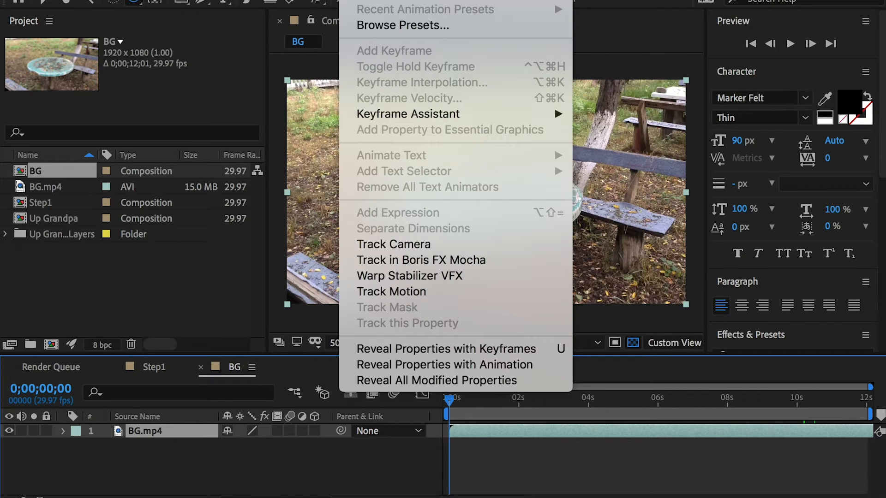
pyautogui.click(428, 247)
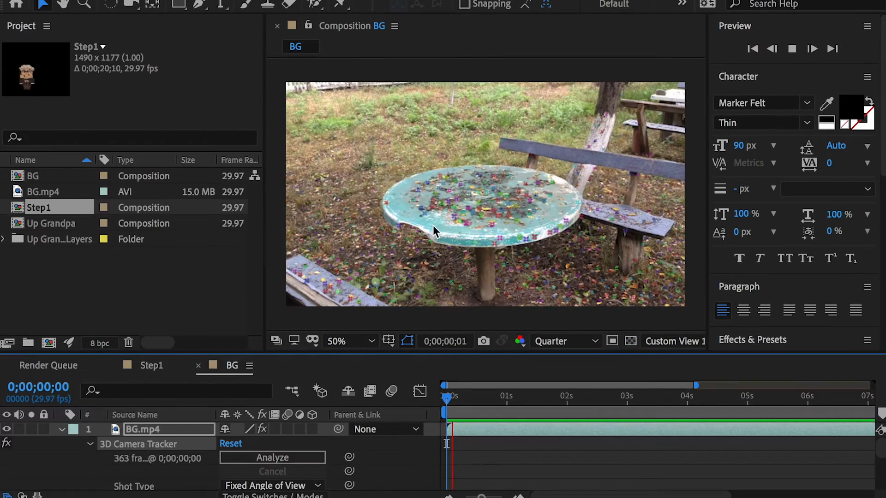
pyautogui.press('space')
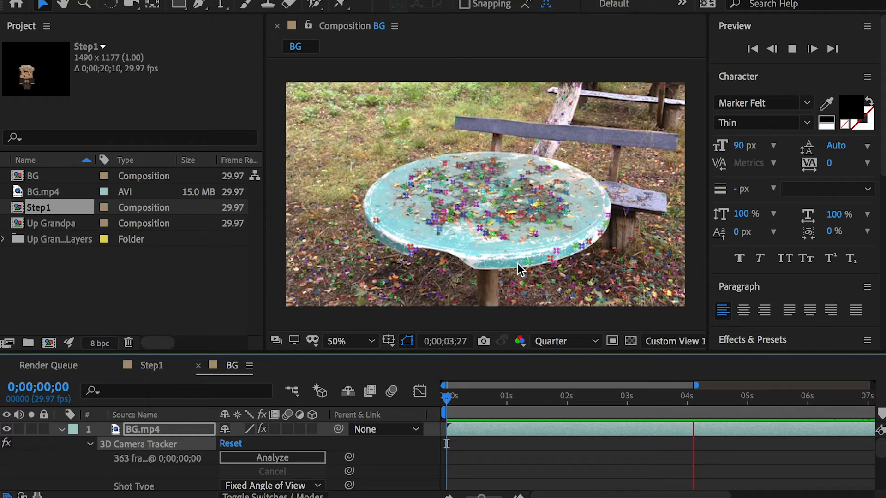
pyautogui.click(500, 207)
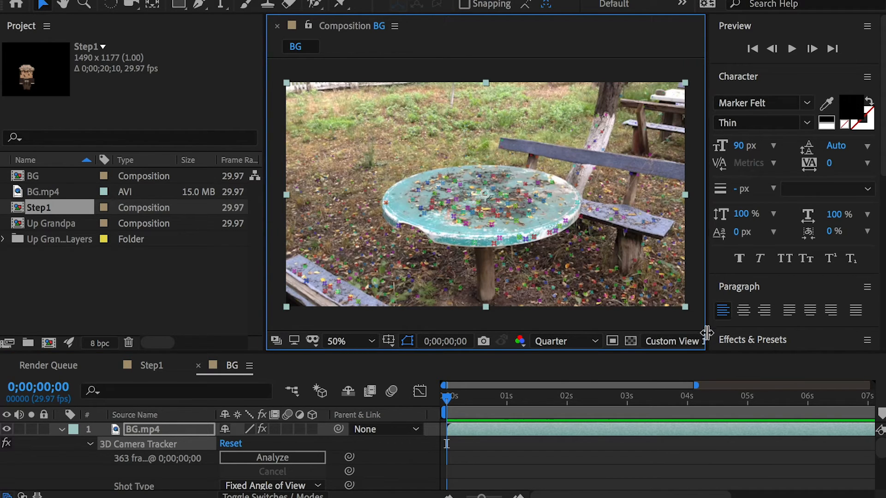
# - Widen the composition viewer and set its 3D view to Active Camera
pyautogui.moveTo(716, 329); pyautogui.dragTo(746, 329)
pyautogui.click(719, 341)
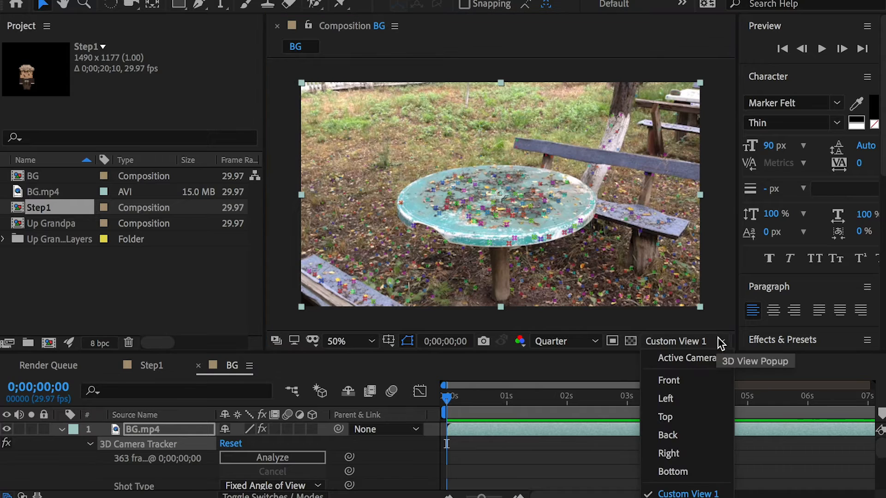
pyautogui.click(697, 359)
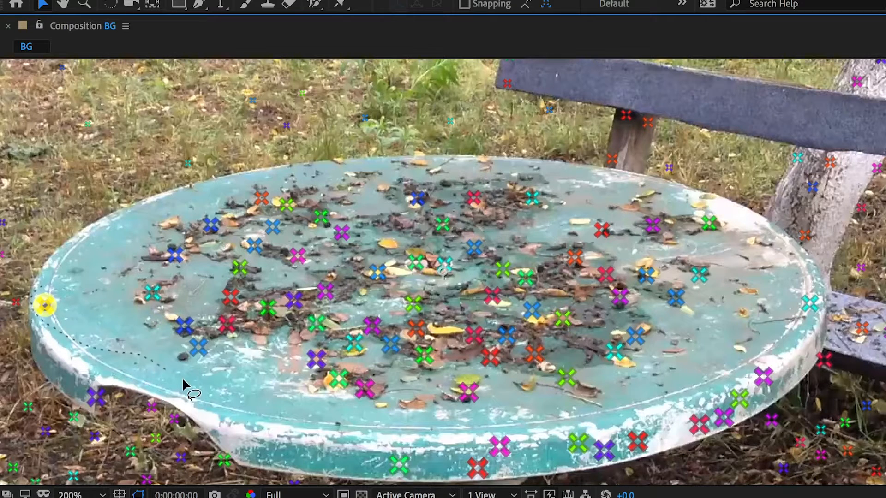
# - Lasso the track points across the tabletop and create a solid and camera from them
pyautogui.moveTo(183, 380)
pyautogui.mouseDown()
pyautogui.moveTo(373, 413)
pyautogui.moveTo(571, 409)
pyautogui.moveTo(647, 369)
pyautogui.moveTo(751, 264)
pyautogui.moveTo(731, 217)
pyautogui.moveTo(635, 192)
pyautogui.moveTo(381, 161)
pyautogui.moveTo(275, 171)
pyautogui.moveTo(154, 209)
pyautogui.mouseUp()
pyautogui.moveTo(93, 240)
pyautogui.mouseDown()
pyautogui.moveTo(54, 262)
pyautogui.moveTo(50, 279)
pyautogui.mouseUp()
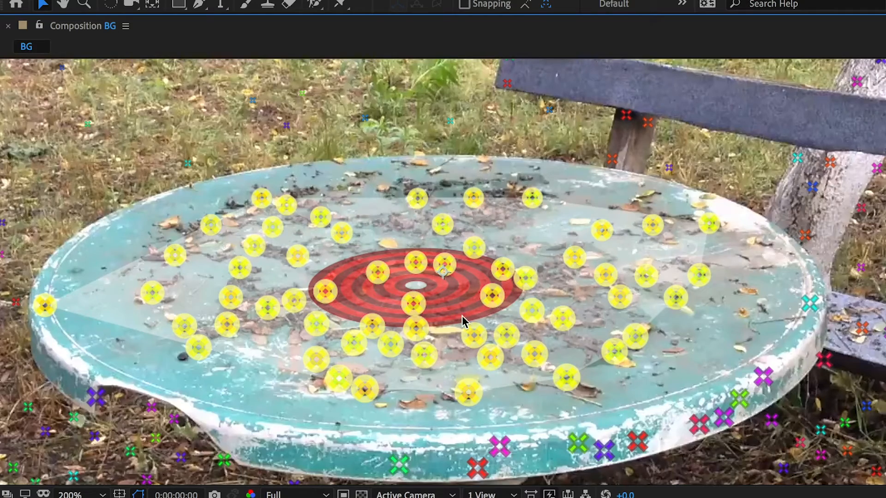
pyautogui.press('`')
pyautogui.rightClick(486, 203)
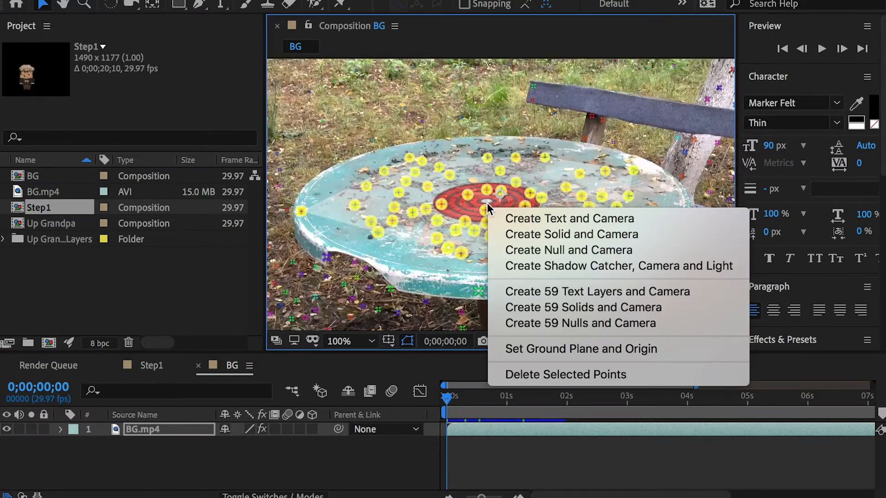
pyautogui.click(598, 234)
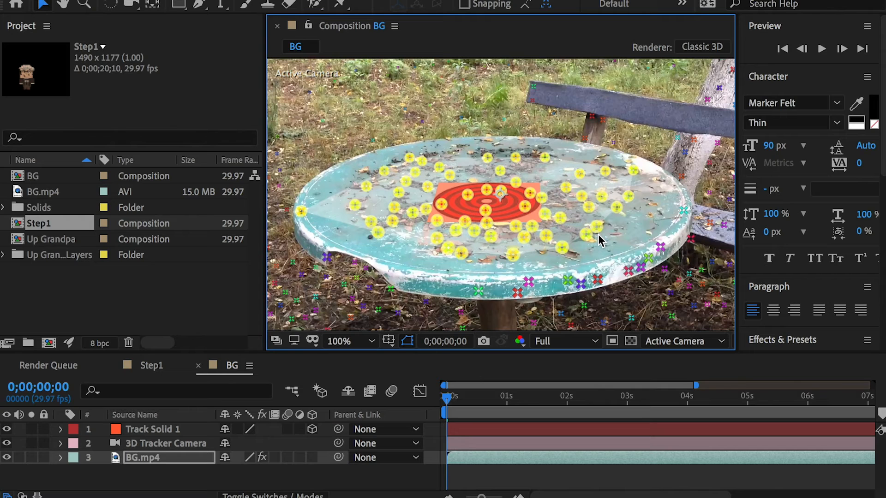
# - Check how Track Solid 1 sticks to the table over time, and hide the solid
pyautogui.click(142, 429)
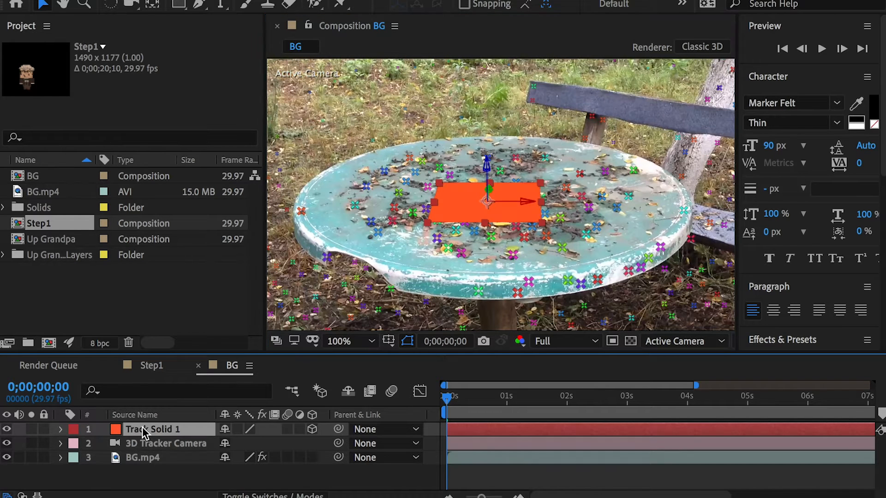
pyautogui.moveTo(478, 397); pyautogui.dragTo(423, 397)
pyautogui.click(6, 429)
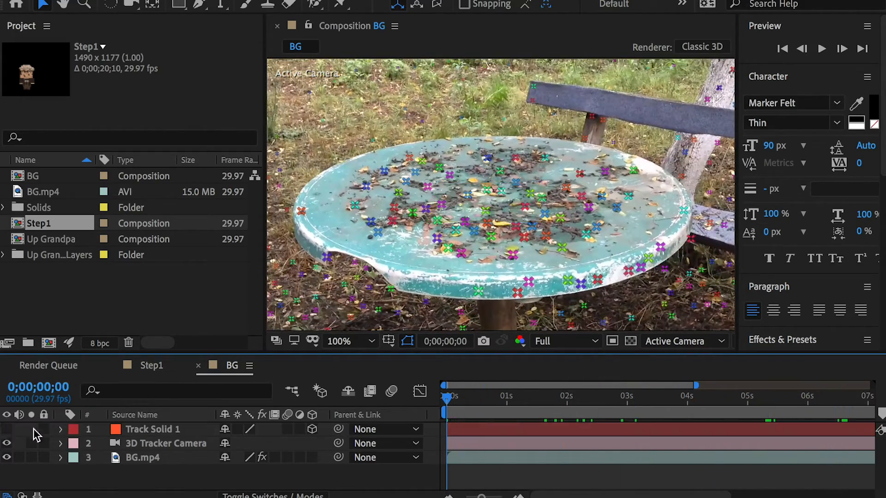
# - Select a small group of track points around the middle of the tabletop and create a null from them
pyautogui.click(162, 446)
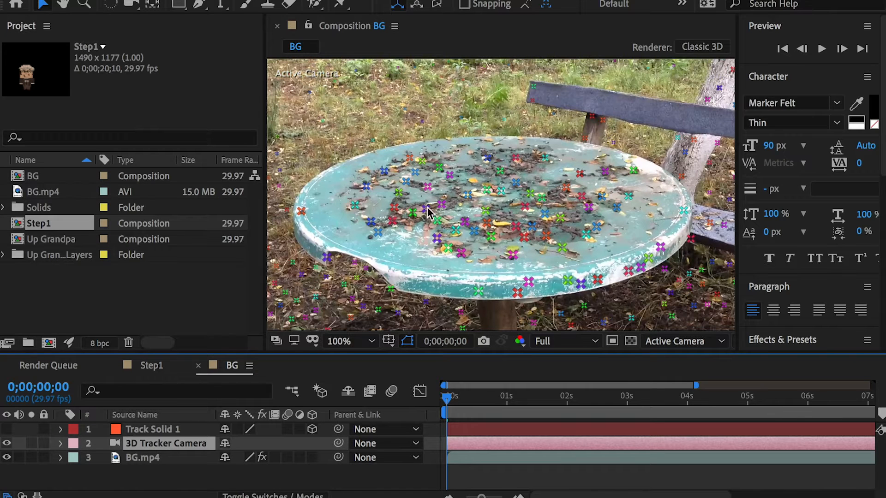
pyautogui.scroll(4, 427, 212)
pyautogui.scroll(-2, 526, 174)
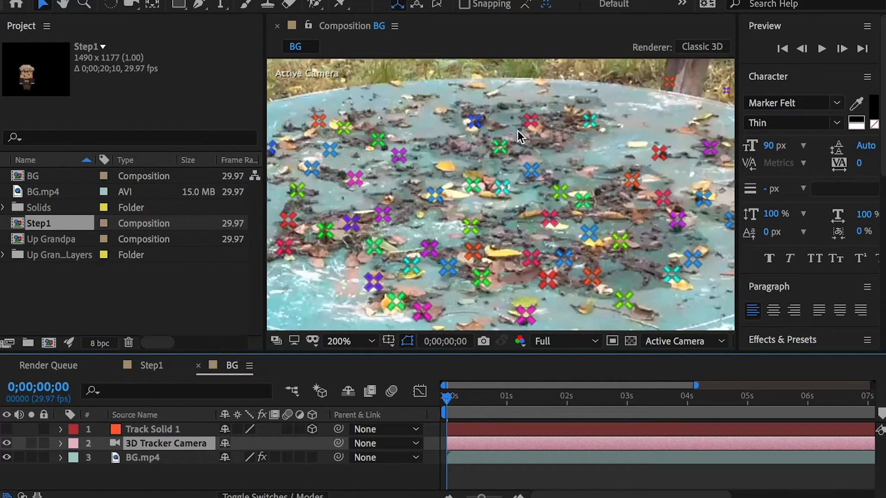
pyautogui.click(509, 179)
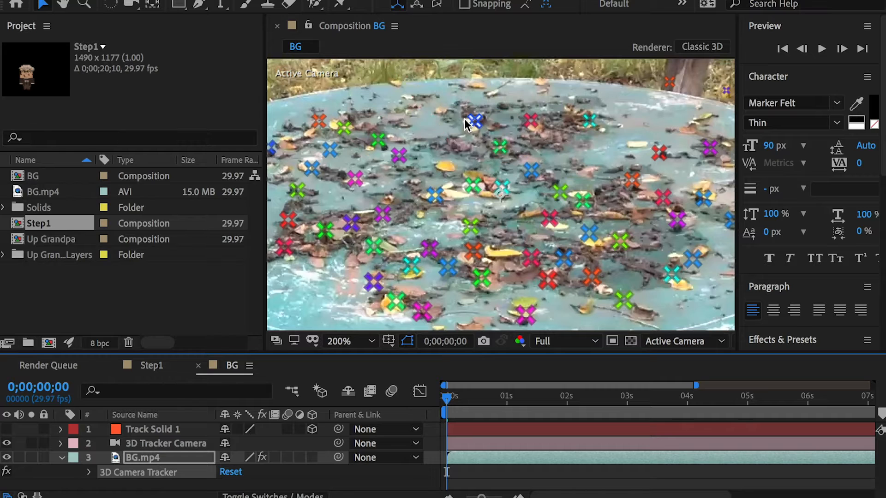
pyautogui.moveTo(461, 124)
pyautogui.mouseDown()
pyautogui.moveTo(551, 138)
pyautogui.moveTo(556, 173)
pyautogui.moveTo(572, 188)
pyautogui.moveTo(524, 204)
pyautogui.moveTo(444, 202)
pyautogui.mouseUp()
pyautogui.moveTo(462, 133); pyautogui.dragTo(480, 132)
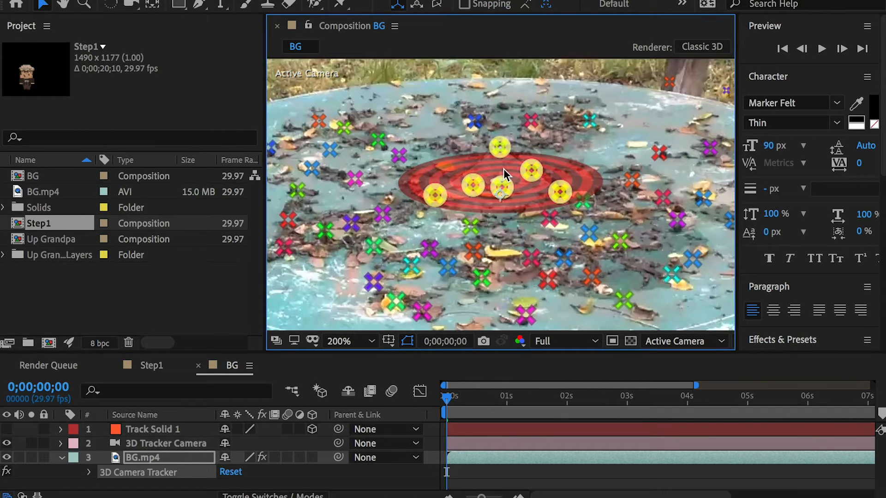
pyautogui.rightClick(503, 169)
pyautogui.click(556, 217)
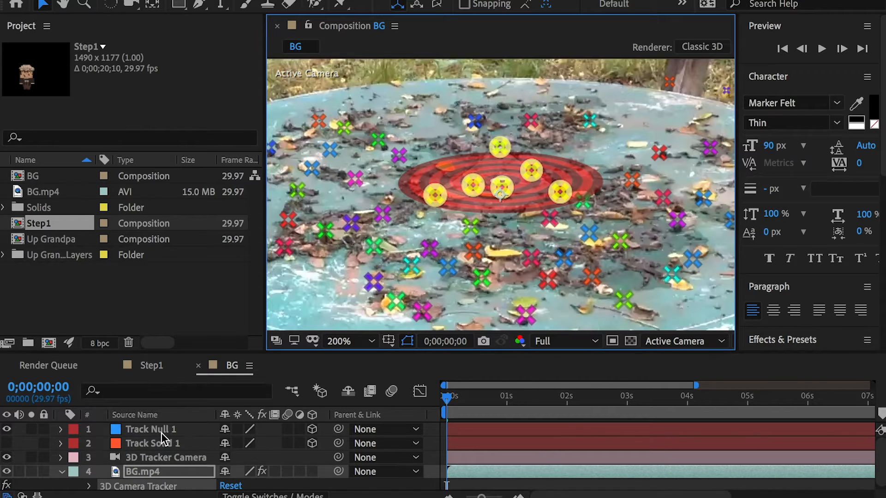
# - Rename the Track Null 1 layer as TrackPos1
pyautogui.click(154, 428)
pyautogui.scroll(-2, 473, 219)
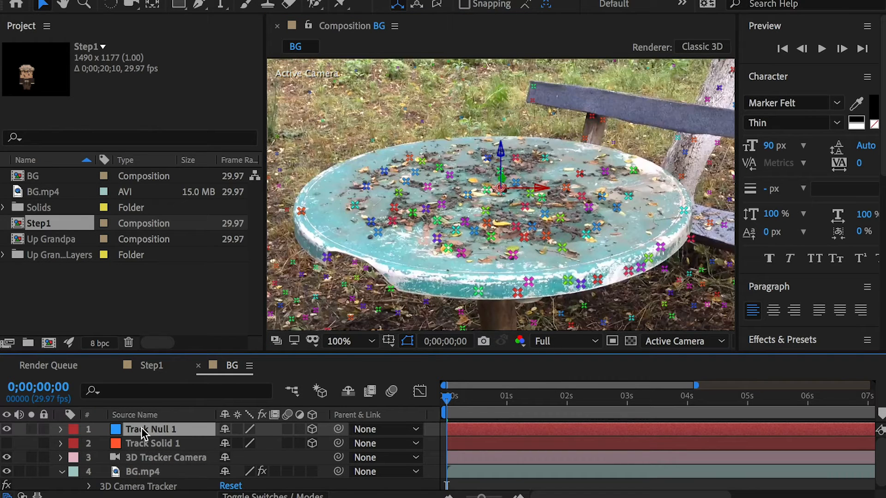
pyautogui.press('Return')
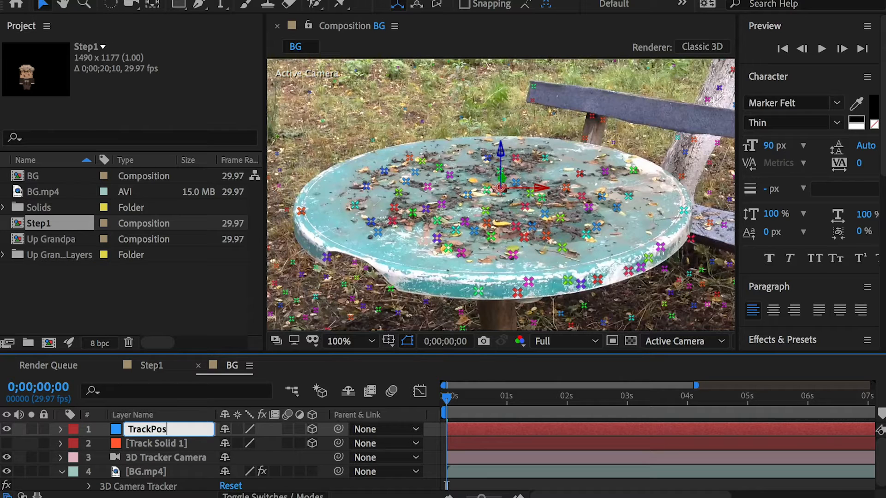
pyautogui.click(140, 440)
pyautogui.click(145, 428)
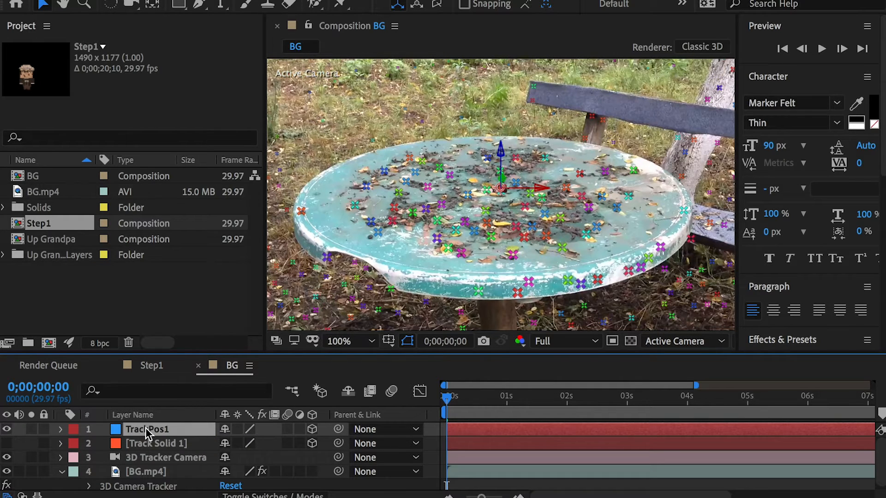
# - Select the small cluster of track points near the front middle of the tabletop and create a null from them
pyautogui.click(539, 209)
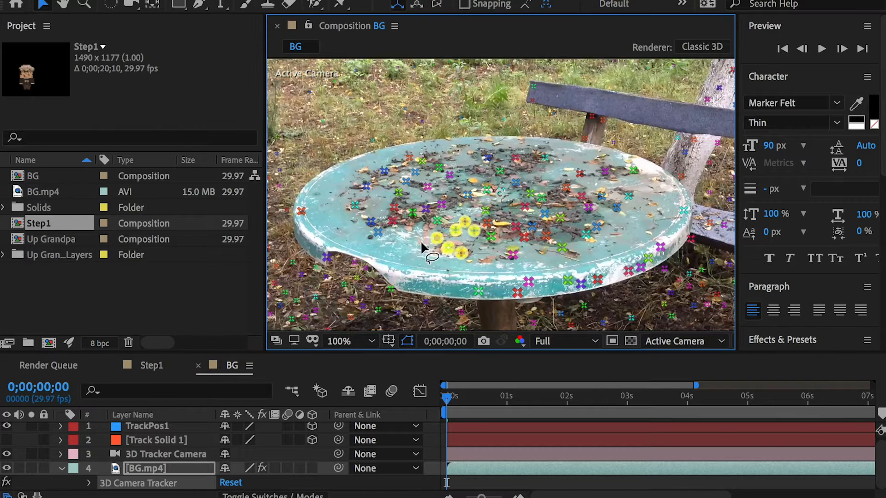
pyautogui.moveTo(444, 222); pyautogui.dragTo(459, 232)
pyautogui.rightClick(459, 239)
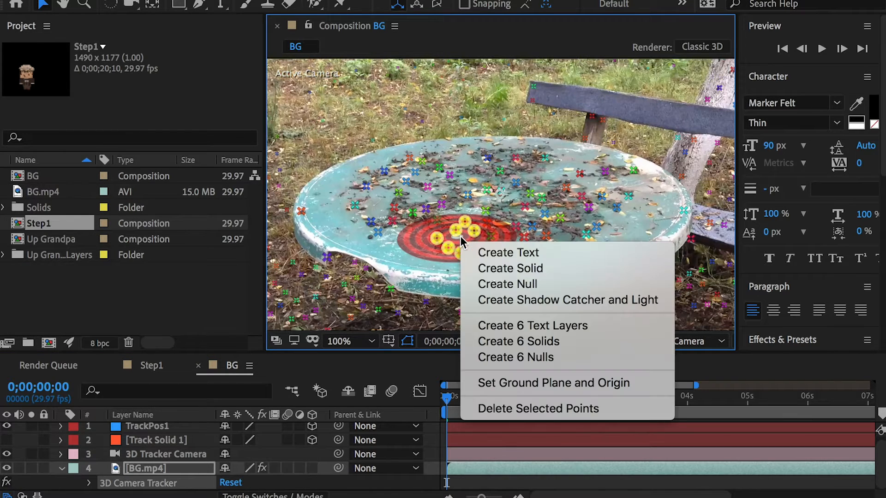
pyautogui.click(525, 284)
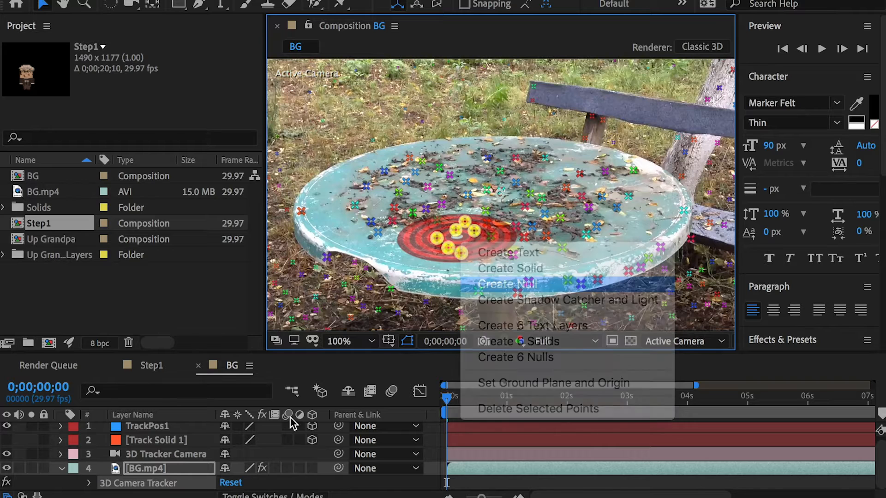
# - Rename the Track Null 1 layer as TrackPos2 and check where both track nulls sit on the table
pyautogui.click(160, 444)
pyautogui.press('Return')
pyautogui.hotkey('ctrl', 'c')
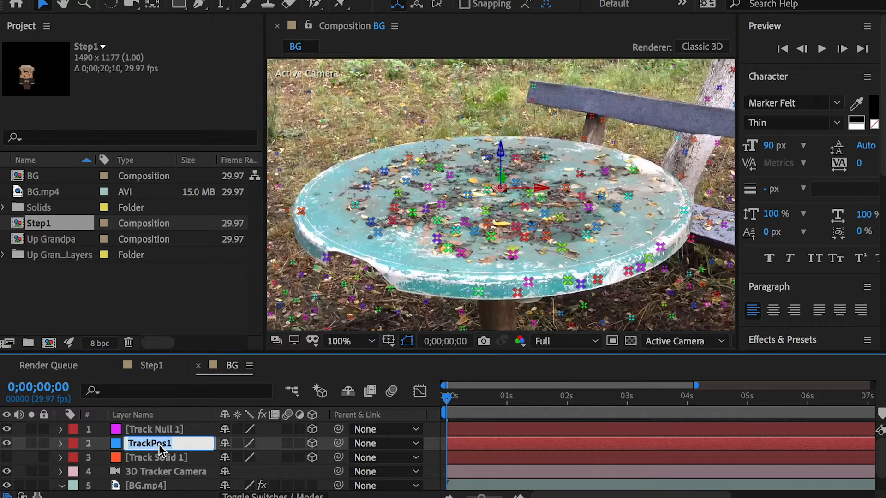
pyautogui.click(170, 430)
pyautogui.press('Return')
pyautogui.hotkey('ctrl', 'v')
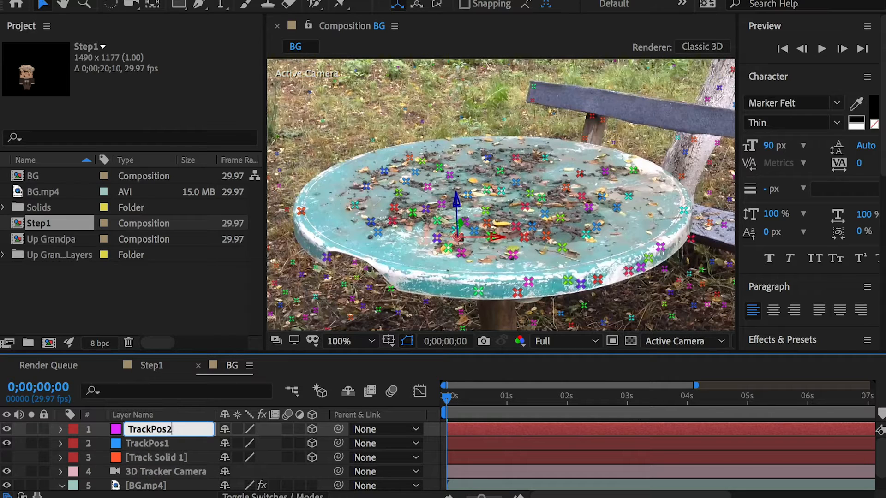
pyautogui.click(165, 444)
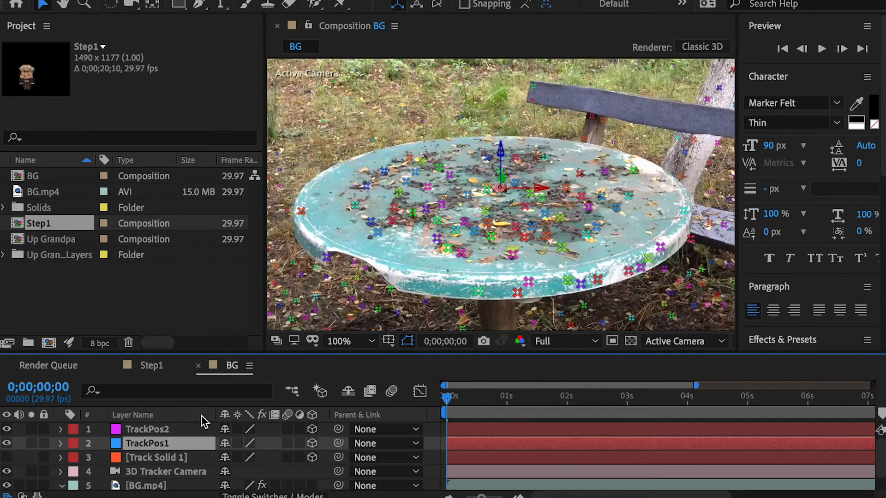
pyautogui.click(153, 435)
pyautogui.click(153, 443)
pyautogui.click(159, 428)
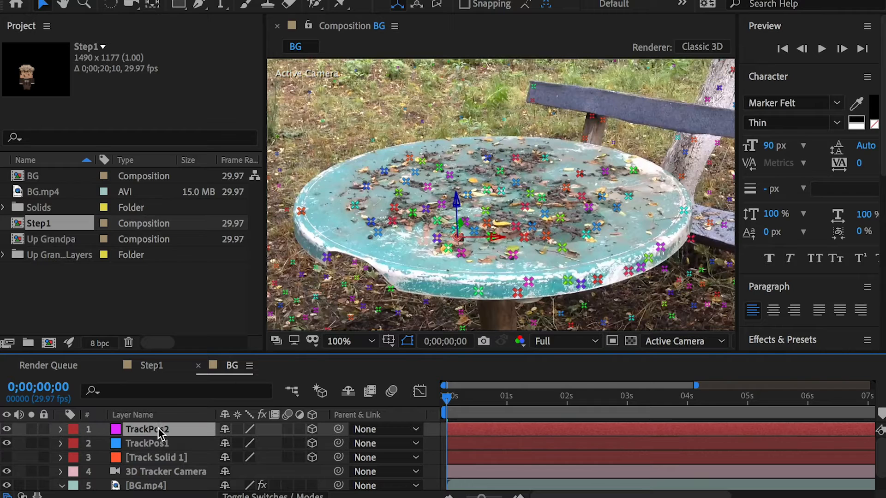
# - Add the Step1 composition to the BG timeline as the top layer, above TrackPos2
pyautogui.scroll(-1, 158, 454)
pyautogui.scroll(1, 158, 454)
pyautogui.moveTo(59, 223); pyautogui.dragTo(145, 424)
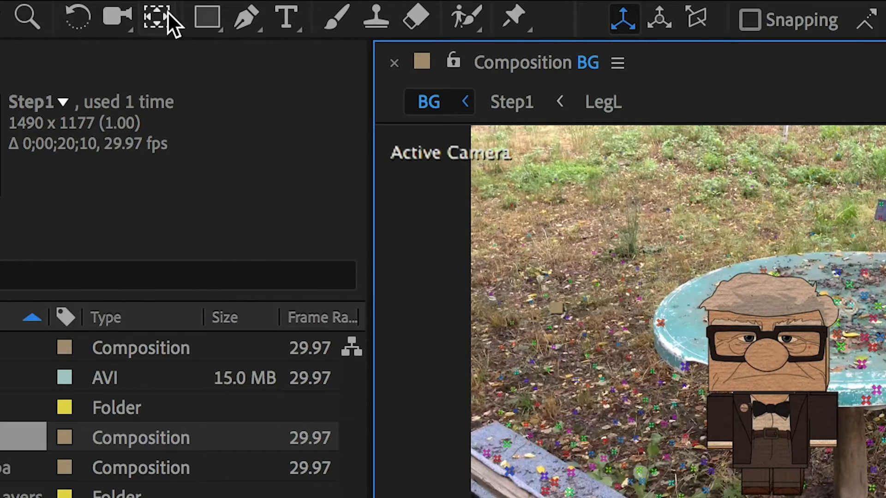
# - Move the Step1 layer's anchor point down to the soles, midway between the character's feet
pyautogui.click(167, 13)
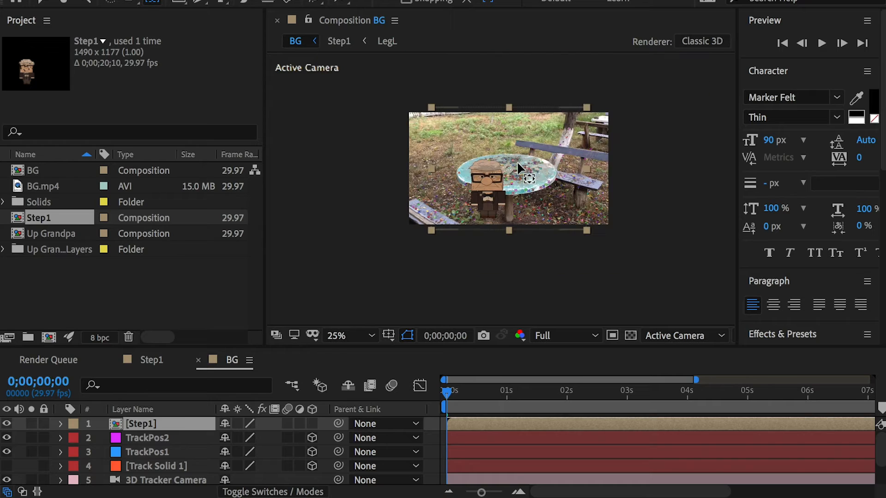
pyautogui.scroll(2, 519, 169)
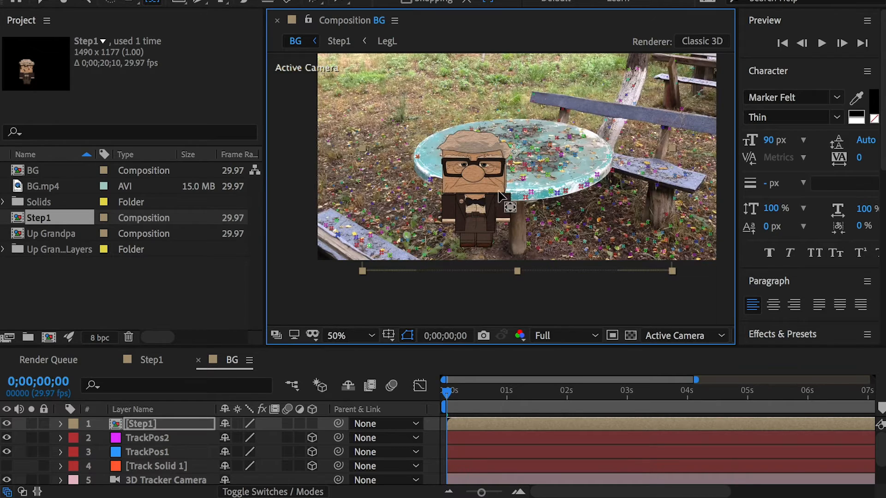
pyautogui.scroll(4, 481, 225)
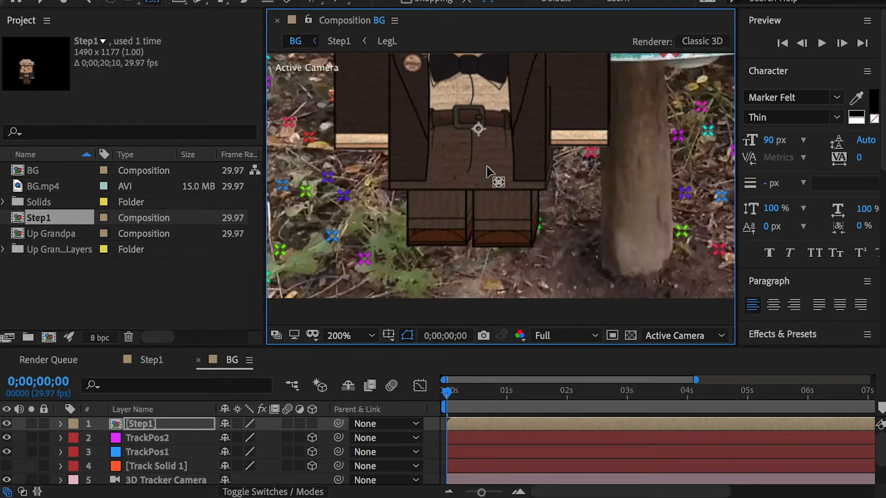
pyautogui.moveTo(476, 143); pyautogui.dragTo(472, 233)
pyautogui.scroll(2, 477, 229)
pyautogui.scroll(-2, 485, 251)
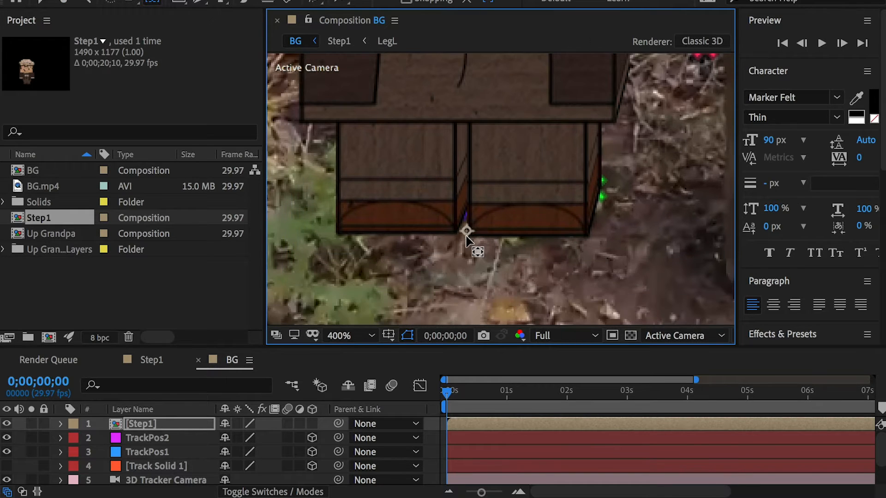
# - Make the Step1 layer 3D and collapse its transformations
pyautogui.scroll(-6, 465, 240)
pyautogui.click(312, 424)
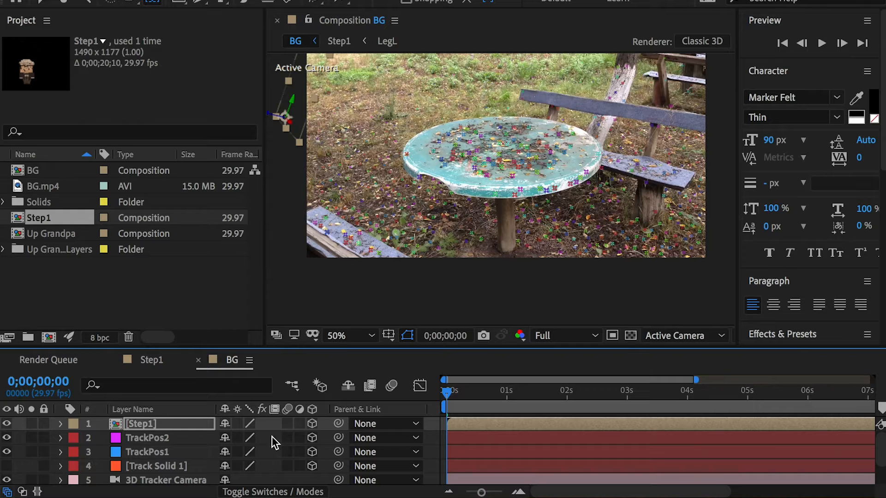
pyautogui.click(238, 425)
pyautogui.scroll(-2, 404, 242)
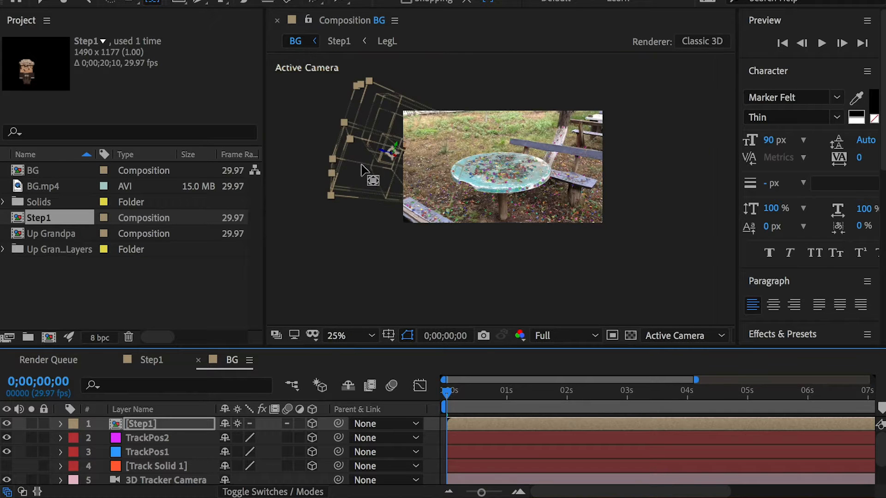
# - Copy the Position of TrackPos1 and paste it onto the Step1 layer's Position
pyautogui.click(154, 450)
pyautogui.press('p')
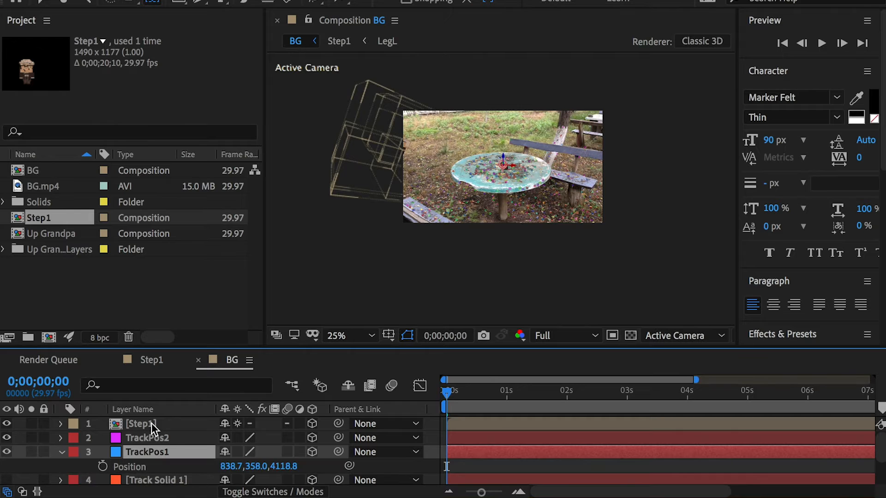
pyautogui.click(152, 424)
pyautogui.press('p')
pyautogui.click(153, 468)
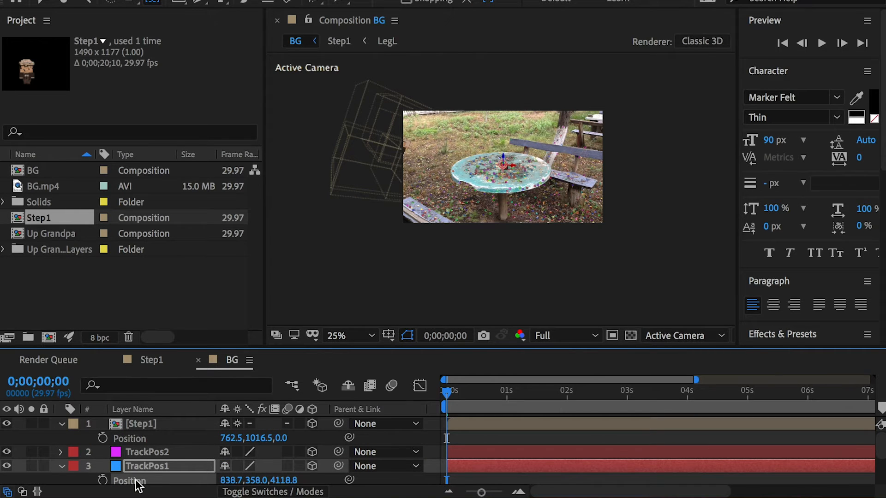
pyautogui.click(139, 425)
pyautogui.click(134, 439)
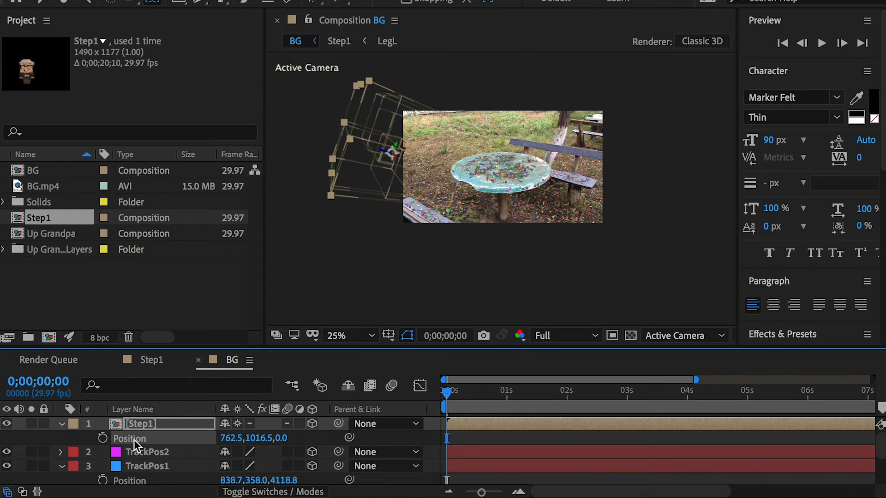
pyautogui.hotkey('ctrl', 'v')
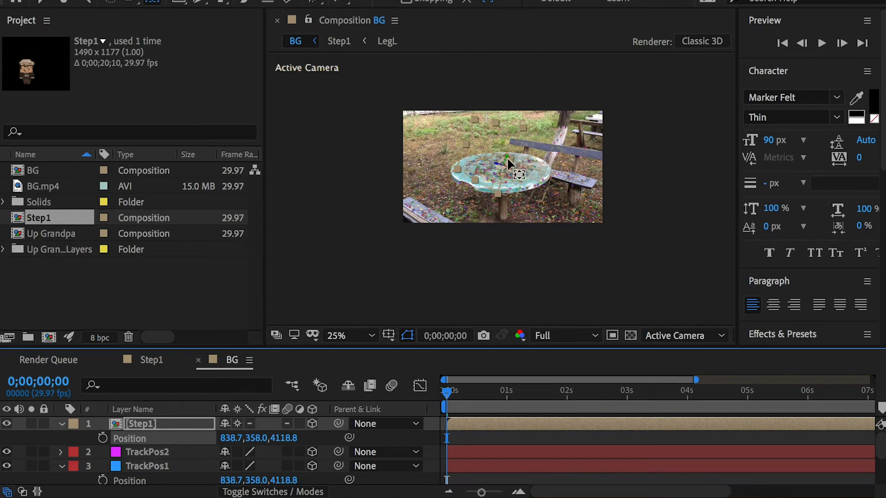
# - Set the Step1 layer's Orientation to 28°, 321°, 0° so the character stands upright on the table
pyautogui.scroll(4, 507, 162)
pyautogui.moveTo(535, 115); pyautogui.dragTo(529, 239)
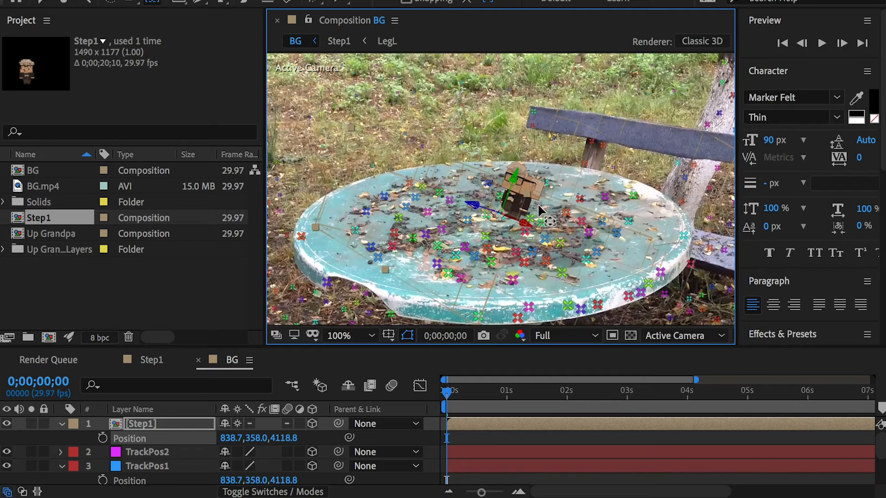
pyautogui.scroll(1, 542, 210)
pyautogui.click(179, 426)
pyautogui.press('r')
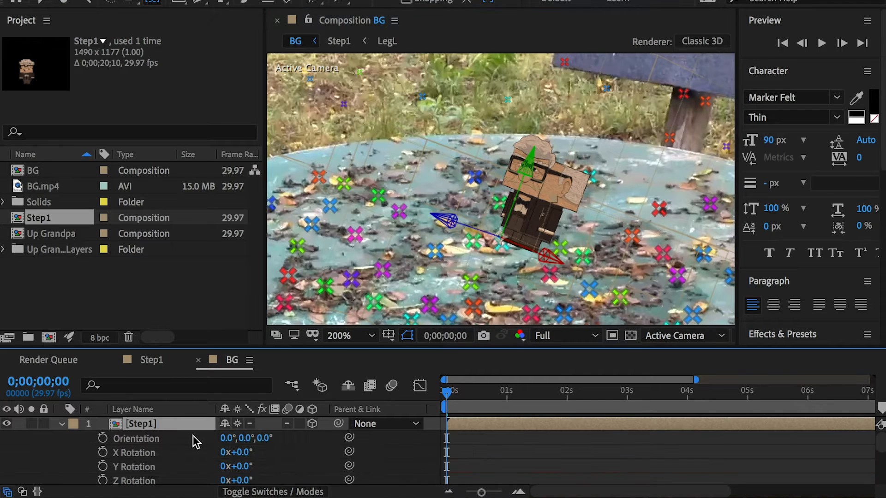
pyautogui.moveTo(245, 437)
pyautogui.mouseDown()
pyautogui.moveTo(197, 439)
pyautogui.moveTo(249, 439)
pyautogui.mouseUp()
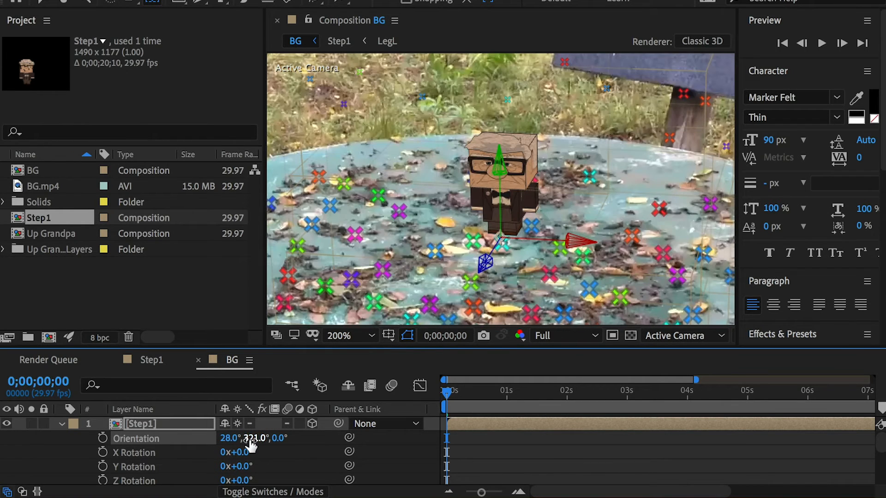
# - Scale the Step1 layer up to 250% on all three axes
pyautogui.press(',')
pyautogui.click(135, 423)
pyautogui.press('s')
pyautogui.moveTo(290, 438); pyautogui.dragTo(411, 438)
pyautogui.press(',')
# - Set the preview resolution to Third and play back the BG composition to check the character's placement on the table
pyautogui.click(549, 336)
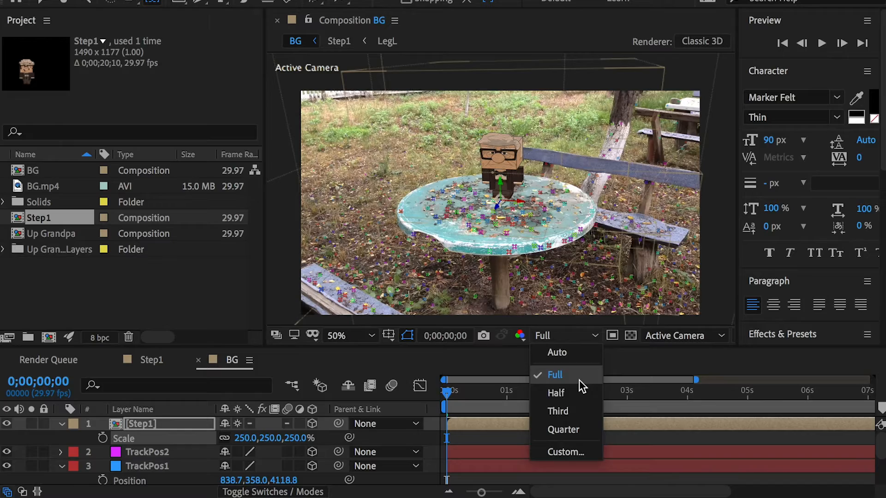
pyautogui.click(559, 411)
pyautogui.press('.')
pyautogui.press('space')
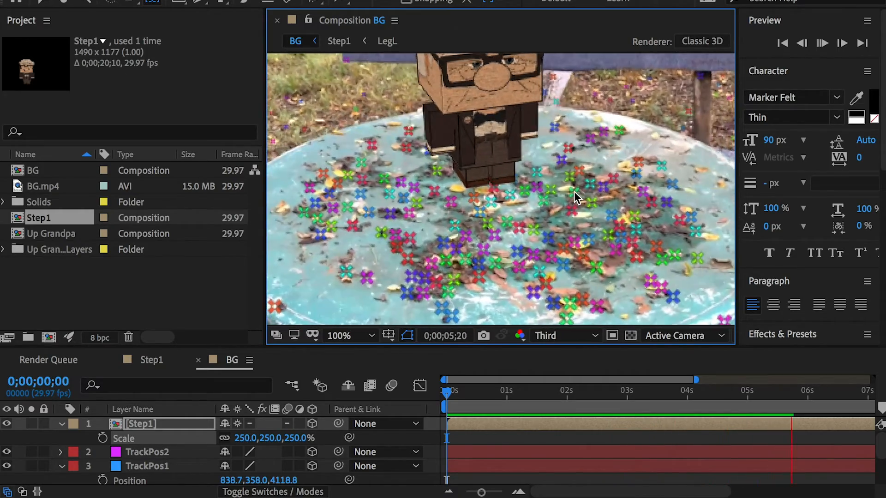
pyautogui.scroll(-2, 574, 192)
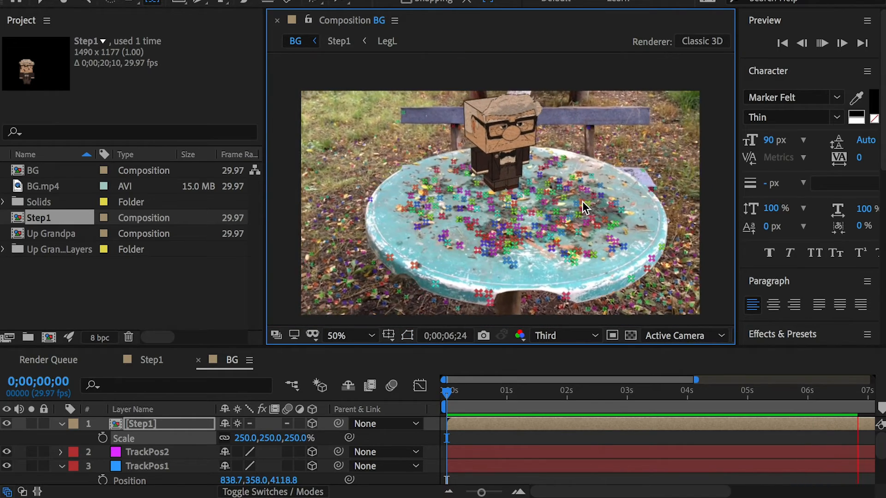
# - In the Step1 composition, keyframe the Head layer's Orientation at 0;00;00;20 and turn the head sideways at 0;00;01;00
pyautogui.click(140, 425)
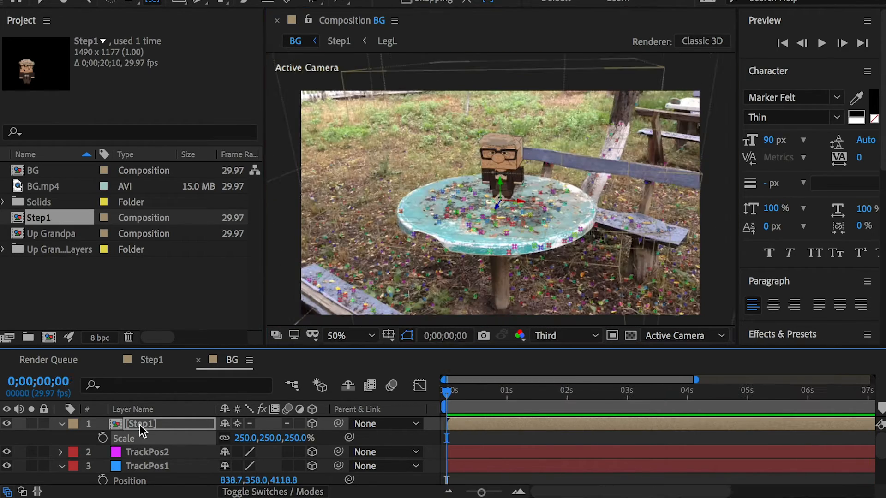
pyautogui.click(147, 425)
pyautogui.doubleClick(148, 423)
pyautogui.click(102, 438)
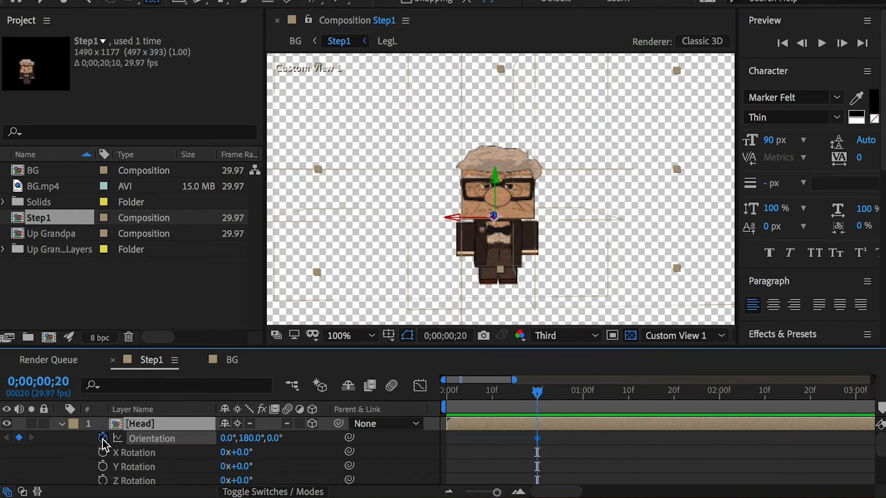
pyautogui.click(584, 396)
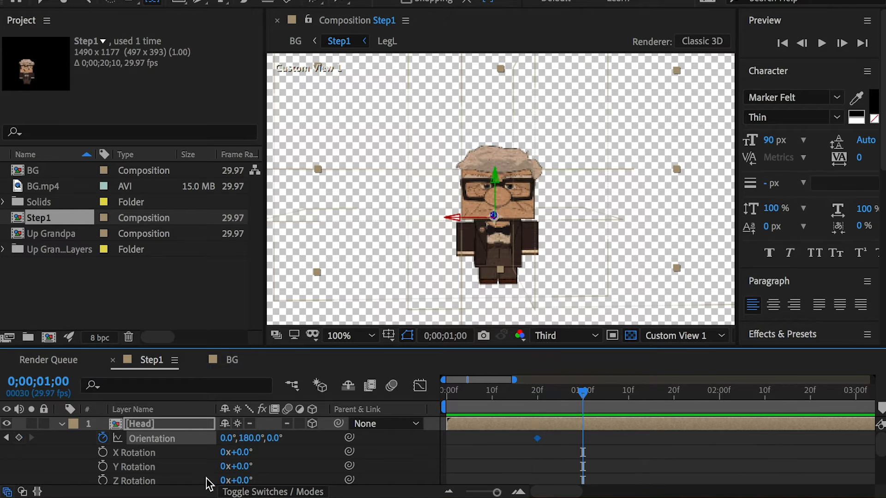
pyautogui.moveTo(252, 443)
pyautogui.mouseDown()
pyautogui.moveTo(277, 440)
pyautogui.moveTo(263, 458)
pyautogui.moveTo(260, 441)
pyautogui.mouseUp()
pyautogui.press('r')
# - Keyframe the ArmL layer's X Rotation at 0;00;01;00 and set it to 15° at 0;00;01;06
pyautogui.click(140, 435)
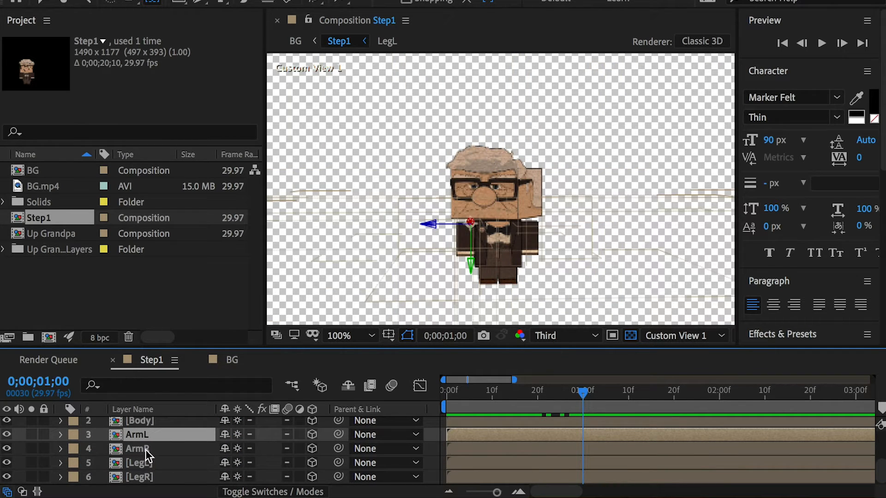
pyautogui.press('r')
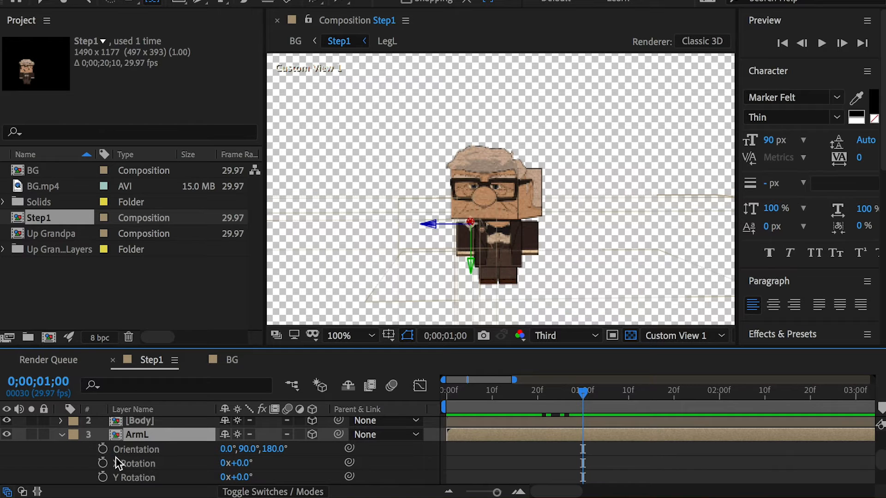
pyautogui.moveTo(236, 468); pyautogui.dragTo(258, 476)
pyautogui.press('super+z')
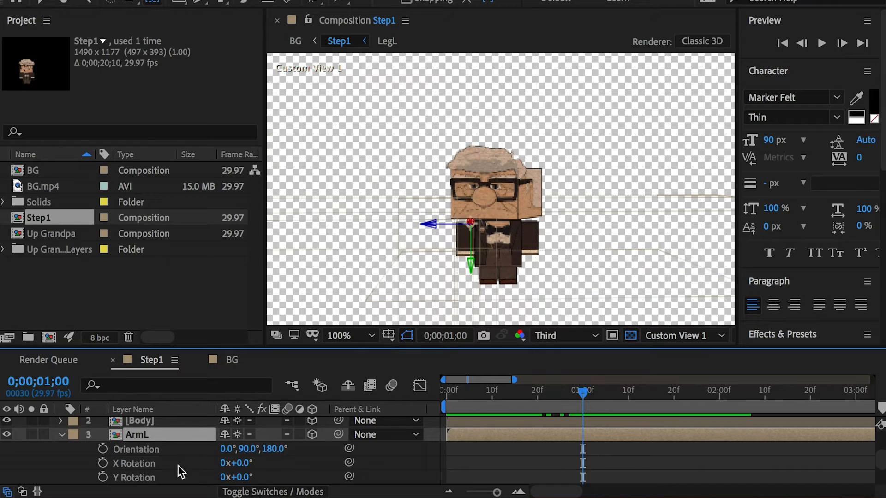
pyautogui.click(103, 463)
pyautogui.moveTo(607, 395); pyautogui.dragTo(610, 395)
pyautogui.moveTo(238, 463); pyautogui.dragTo(255, 463)
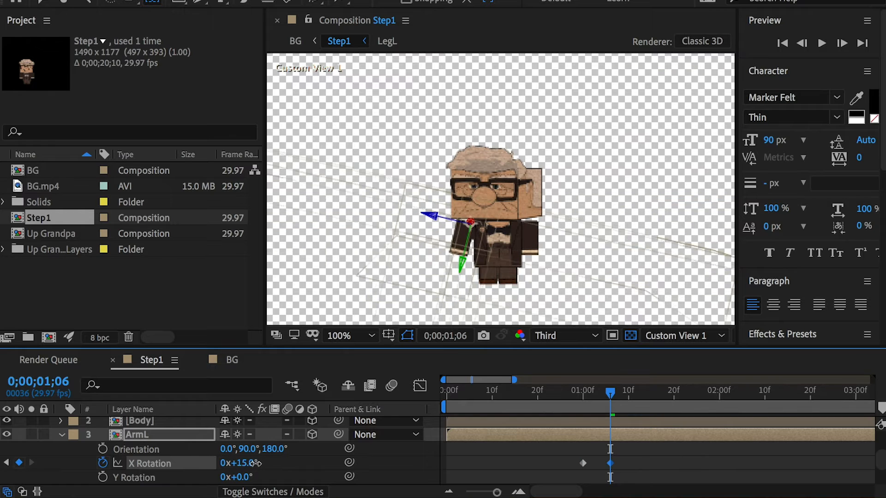
# - Keyframe the ArmR layer's X Rotation at 0;00;01;00 and set it to 18° at 0;00;01;06
pyautogui.moveTo(597, 392); pyautogui.dragTo(582, 395)
pyautogui.scroll(-3, 154, 438)
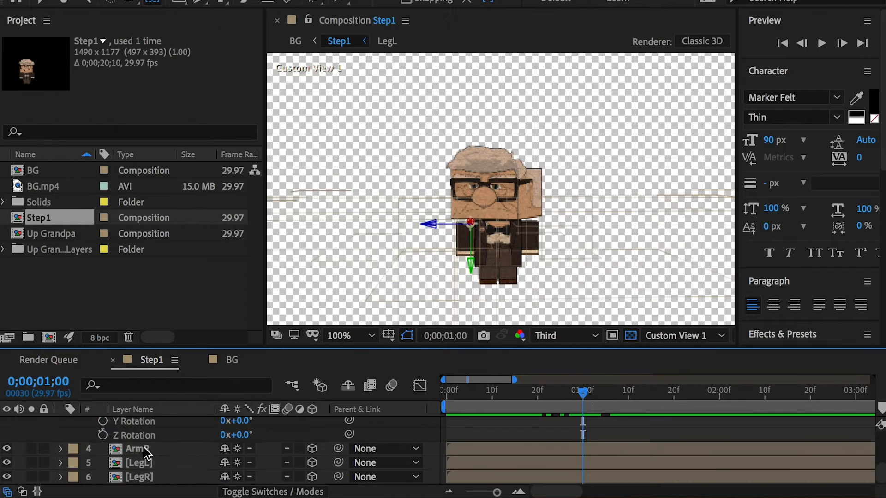
pyautogui.click(143, 449)
pyautogui.press('r')
pyautogui.click(103, 478)
pyautogui.scroll(3, 114, 461)
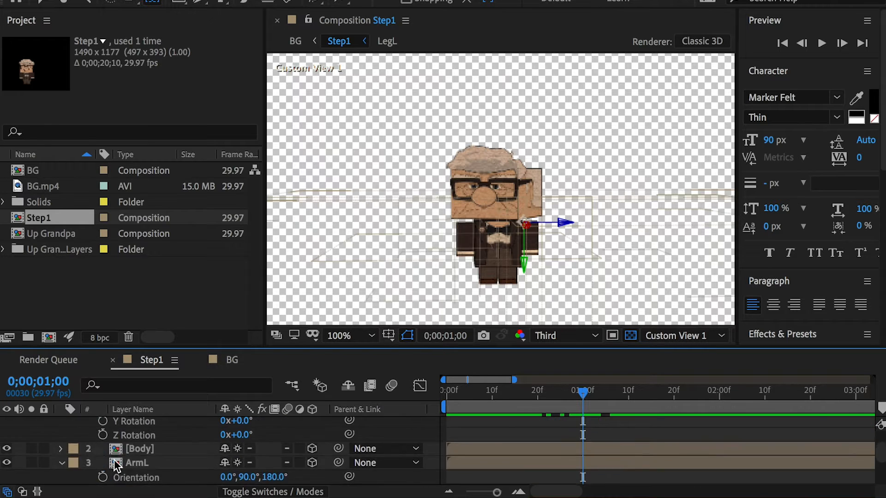
pyautogui.scroll(-1, 116, 466)
pyautogui.click(31, 480)
pyautogui.scroll(-6, 76, 466)
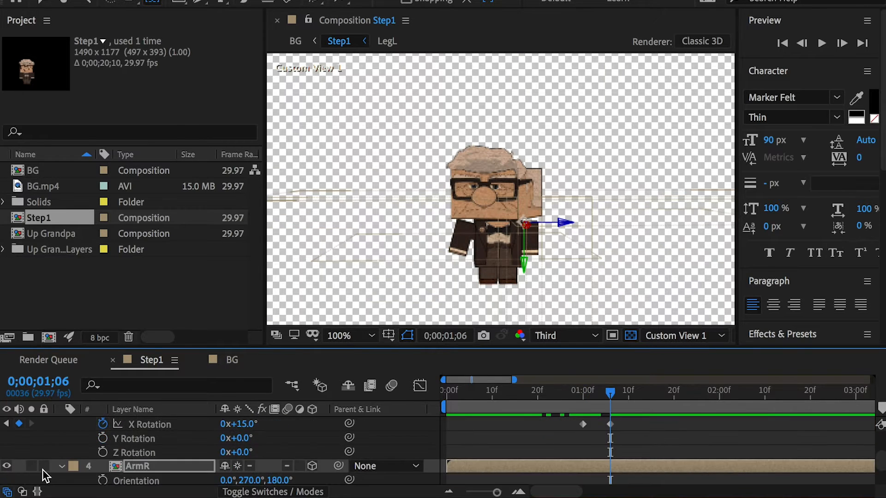
pyautogui.moveTo(241, 467); pyautogui.dragTo(257, 466)
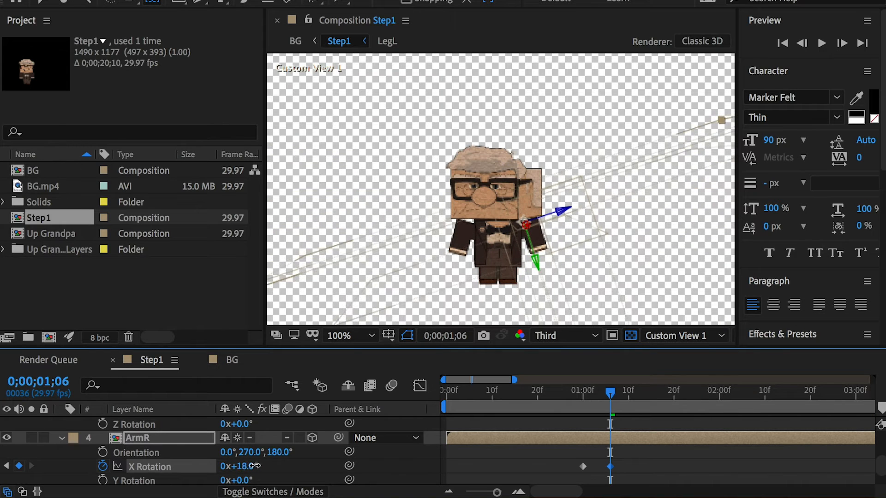
# - Add X Rotation keyframes at 0;00;01;20 on the ArmR and ArmL layers to hold their current angles
pyautogui.moveTo(610, 392); pyautogui.dragTo(675, 394)
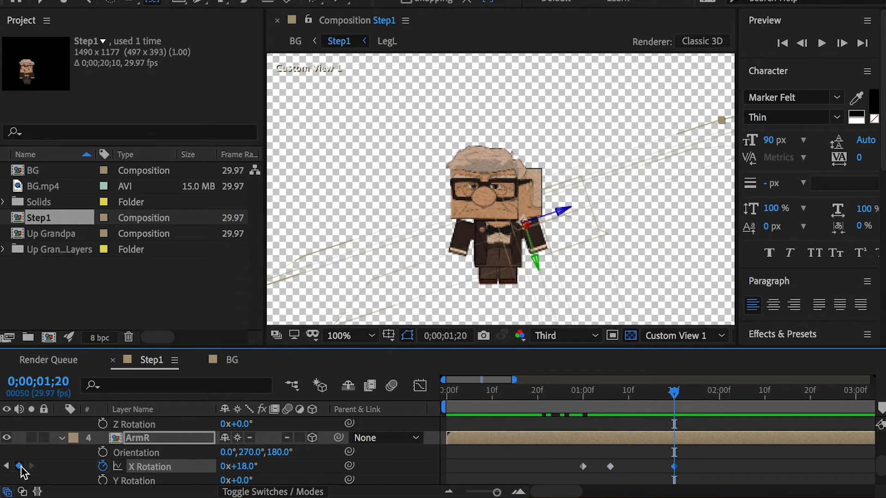
pyautogui.scroll(2, 42, 450)
pyautogui.click(19, 424)
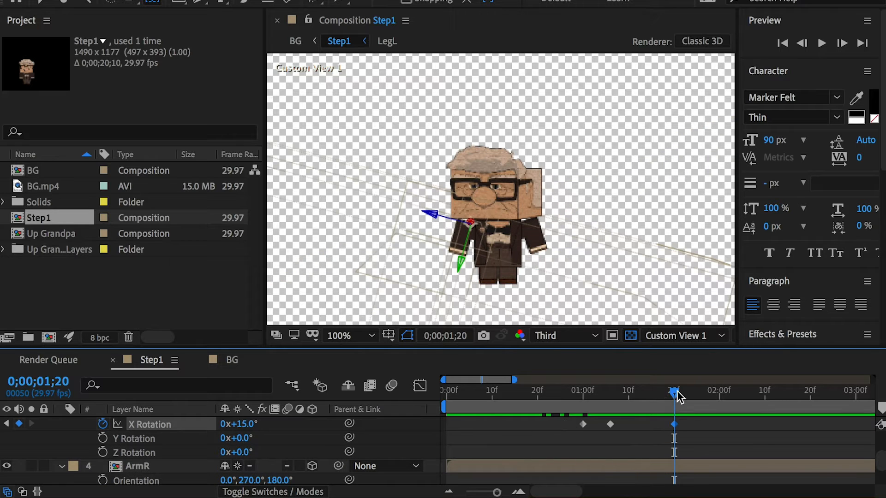
# - At 0;00;01;25, return both arms to rest by pasting copies of their first X Rotation keyframes
pyautogui.moveTo(694, 395); pyautogui.dragTo(697, 396)
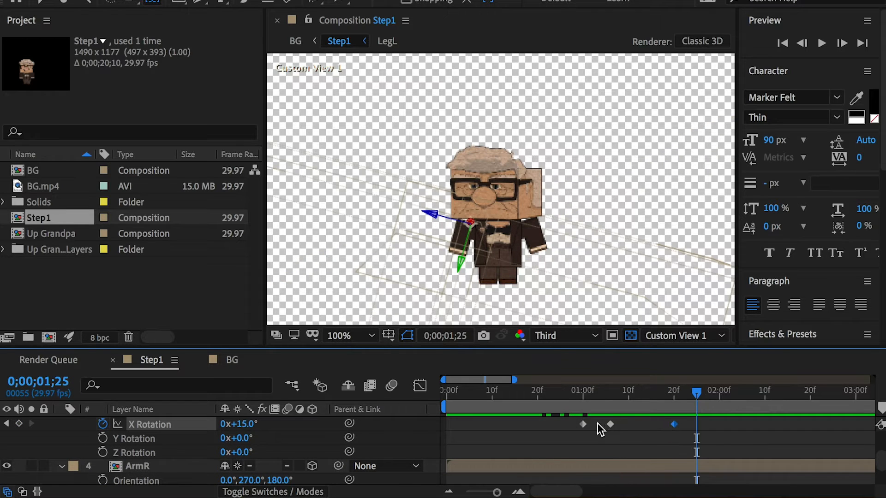
pyautogui.scroll(-3, 580, 428)
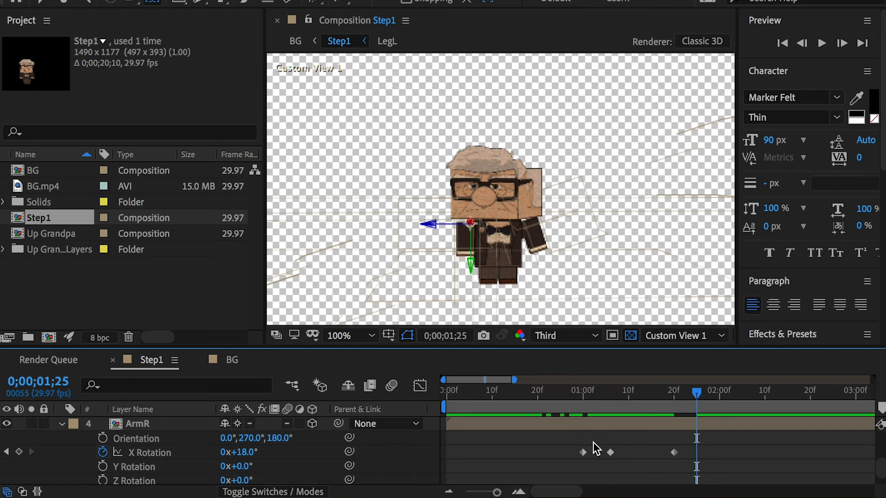
pyautogui.click(583, 453)
pyautogui.press('super+c')
pyautogui.press('super+v')
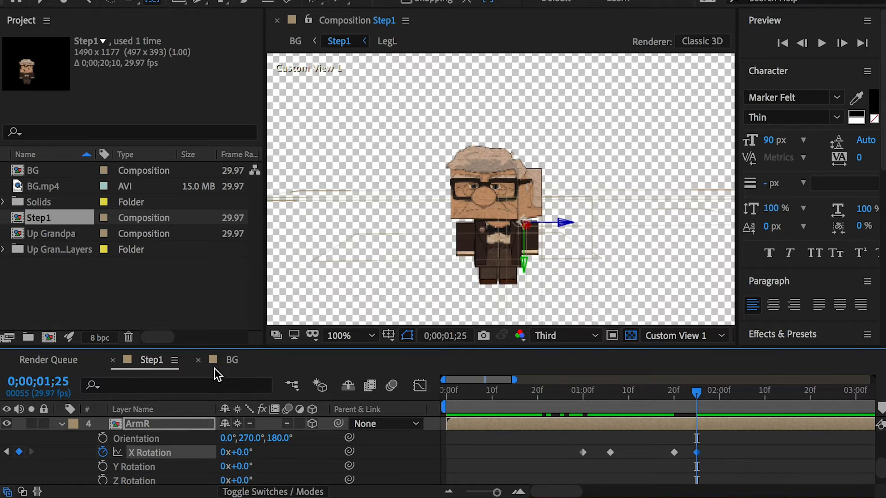
# - Play back the BG composition from the start to check the head and arm animation
pyautogui.click(232, 360)
pyautogui.moveTo(550, 404); pyautogui.dragTo(414, 386)
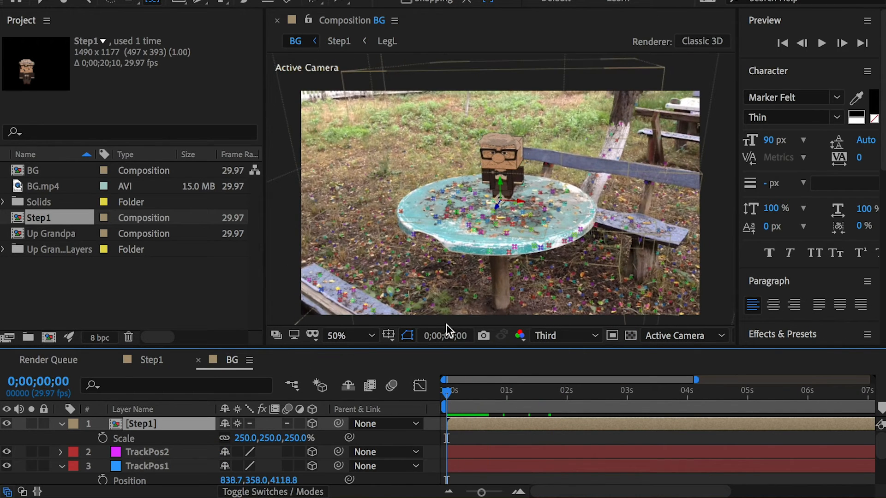
pyautogui.scroll(2, 547, 181)
pyautogui.press('space')
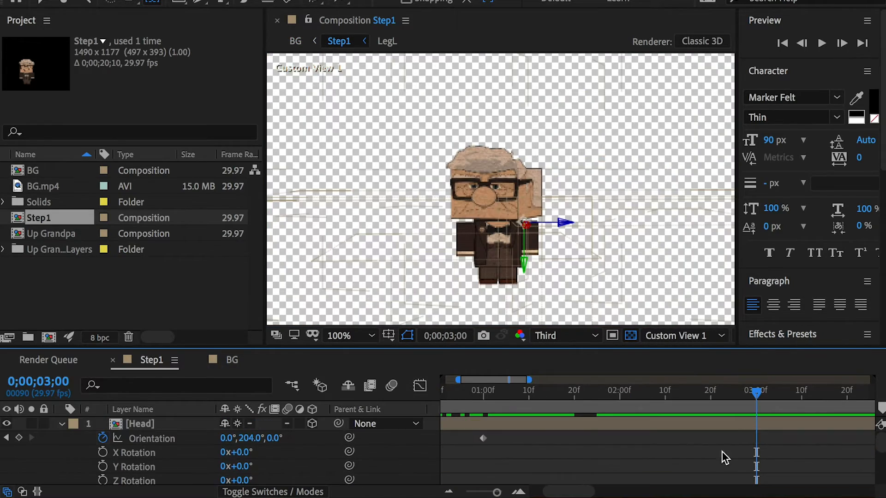
# - In Step1, add a Head Orientation hold keyframe at 0;00;03;00 and paste the front-facing 0°, 180°, 0° keyframe at 0;00;03;10
pyautogui.click(19, 438)
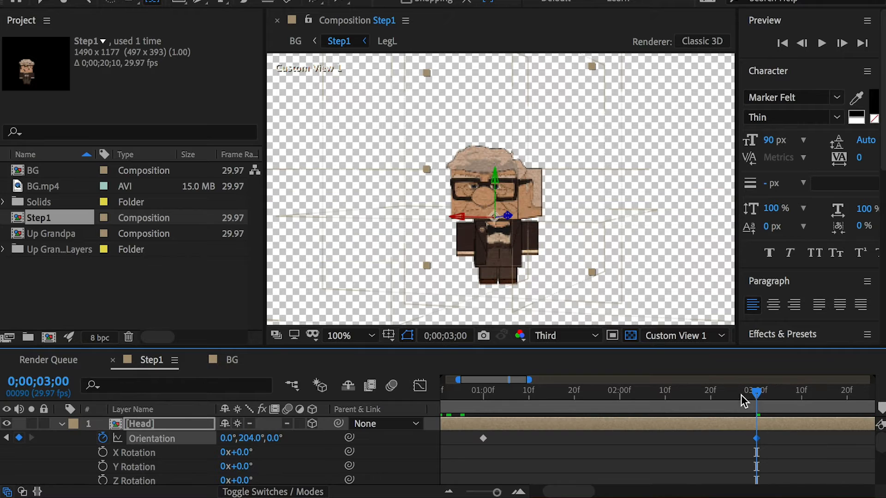
pyautogui.click(801, 398)
pyautogui.hscroll(-3, 530, 446)
pyautogui.moveTo(554, 437); pyautogui.dragTo(522, 442)
pyautogui.press('super+c')
pyautogui.press('super+v')
pyautogui.hscroll(5, 655, 454)
pyautogui.scroll(-1, 656, 455)
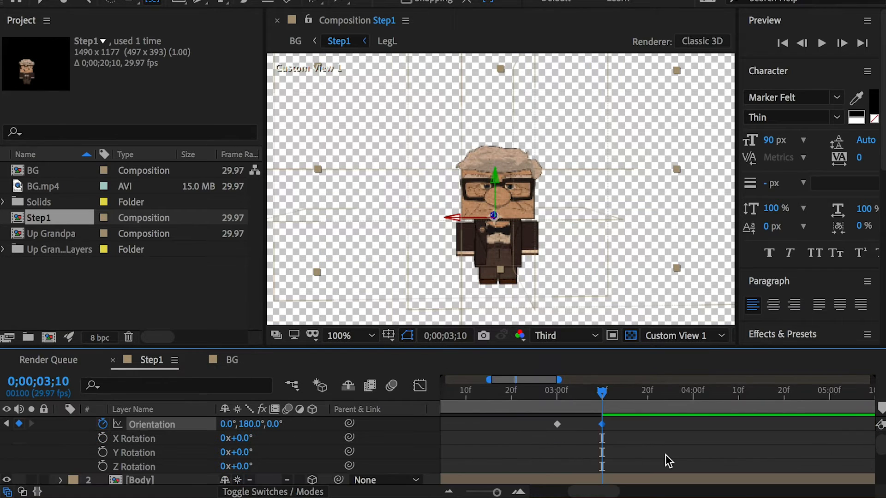
# - Reveal the rotation properties of the LegL and LegR layers and start Z Rotation keyframes at 0;00;03;10
pyautogui.scroll(-3, 635, 445)
pyautogui.click(145, 464)
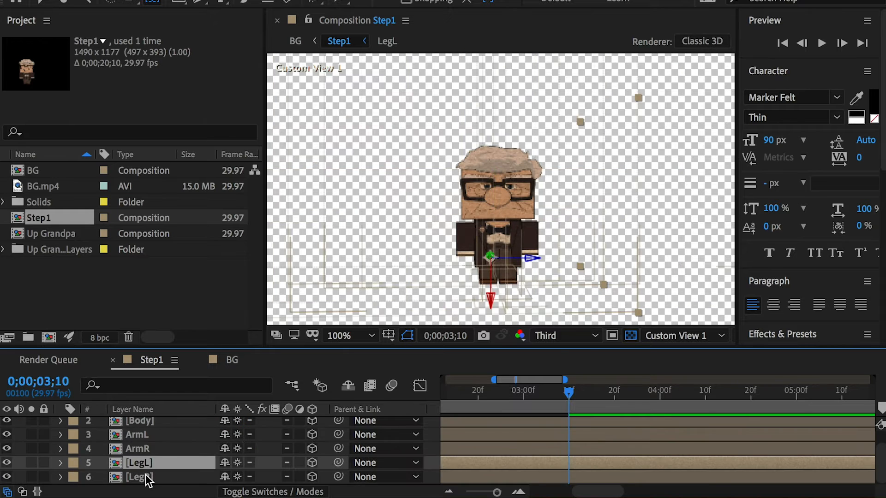
pyautogui.keyDown('shift'); pyautogui.click(146, 477); pyautogui.keyUp('shift')
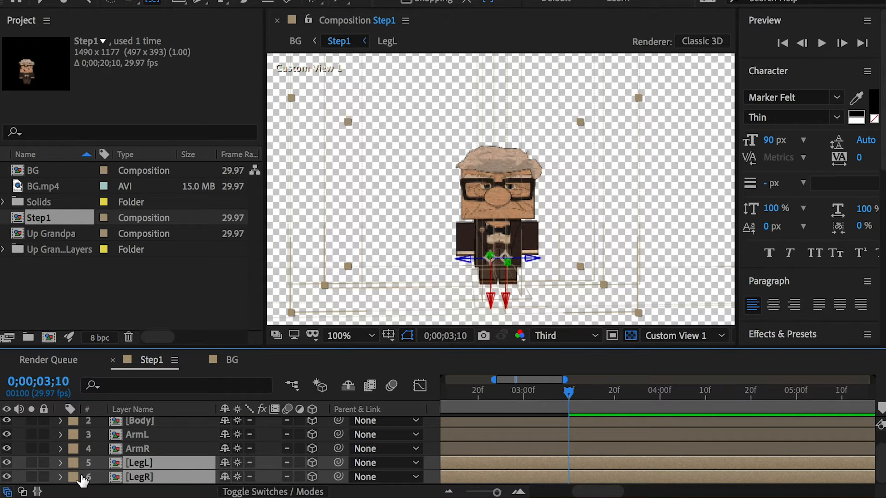
pyautogui.press('u')
pyautogui.scroll(-4, 98, 470)
pyautogui.moveTo(247, 464); pyautogui.dragTo(260, 466)
pyautogui.hotkey('ctrl', 'z')
pyautogui.click(103, 463)
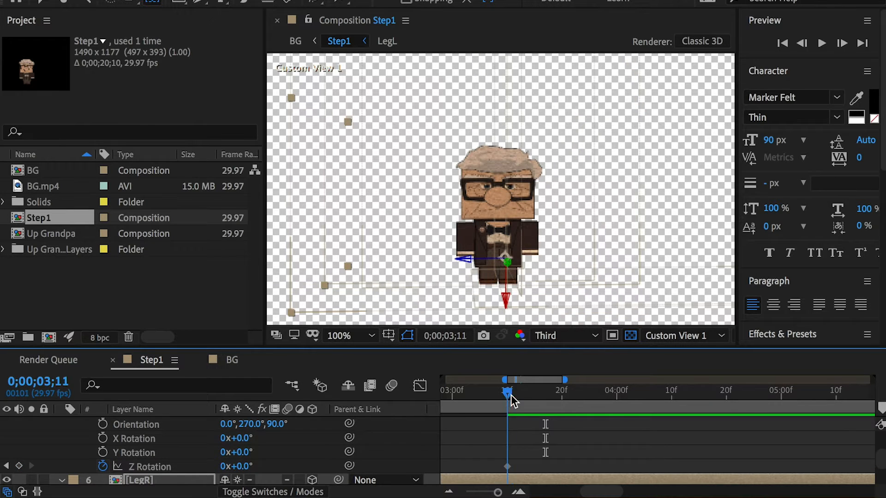
# - Set the LegR layer's Z Rotation to 15° at 0;00;03;14
pyautogui.moveTo(512, 395); pyautogui.dragTo(527, 396)
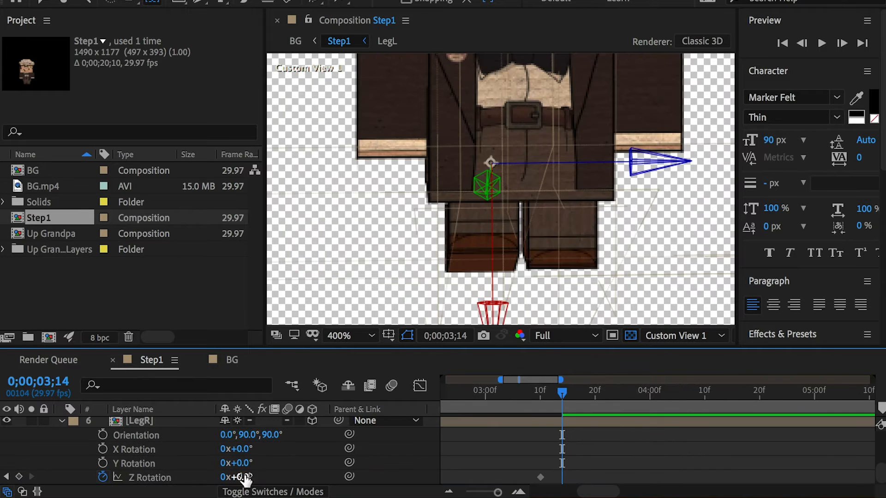
pyautogui.moveTo(244, 478)
pyautogui.mouseDown()
pyautogui.moveTo(257, 478)
pyautogui.moveTo(245, 477)
pyautogui.mouseUp()
pyautogui.click(250, 477)
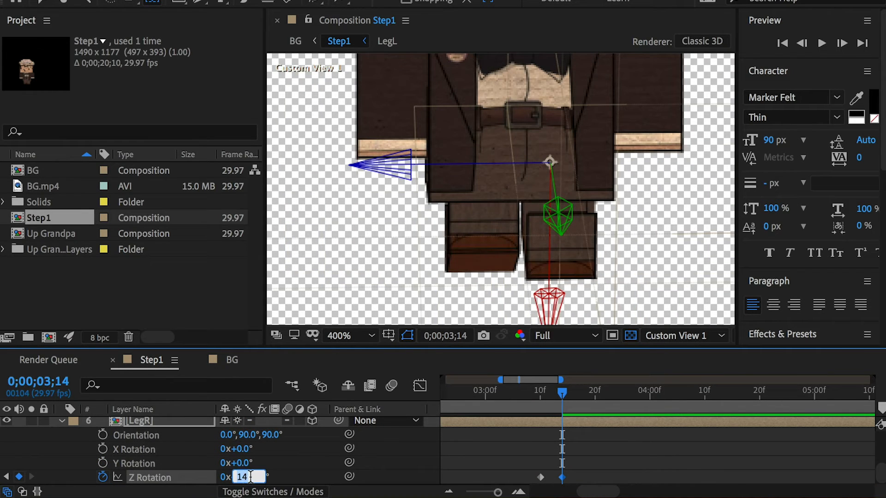
pyautogui.press('Return')
# - Set the Z Rotation of both LegR and LegL to -15° at 0;00;03;18
pyautogui.moveTo(562, 392)
pyautogui.mouseDown()
pyautogui.moveTo(541, 393)
pyautogui.moveTo(573, 397)
pyautogui.mouseUp()
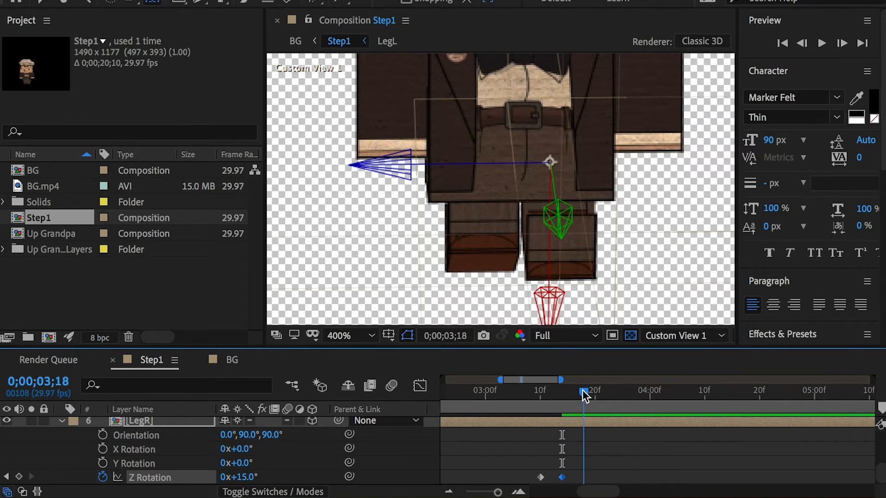
pyautogui.click(242, 478)
pyautogui.write('-')
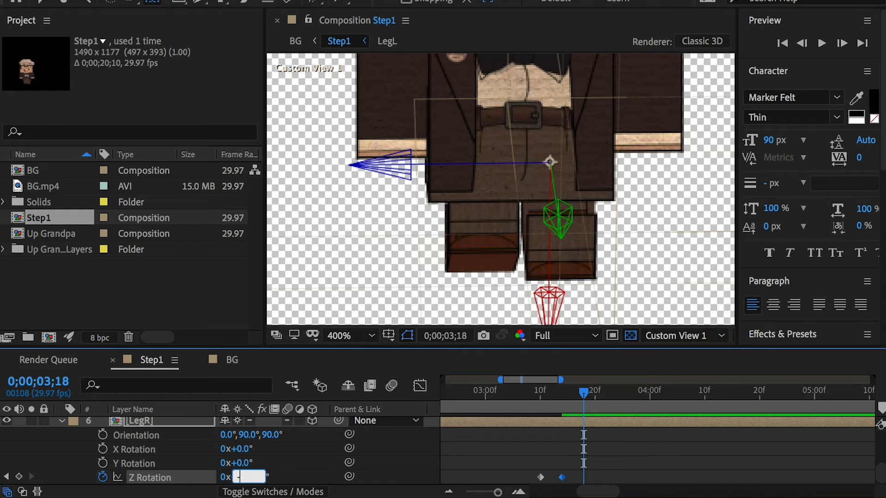
pyautogui.write('15')
pyautogui.press('Return')
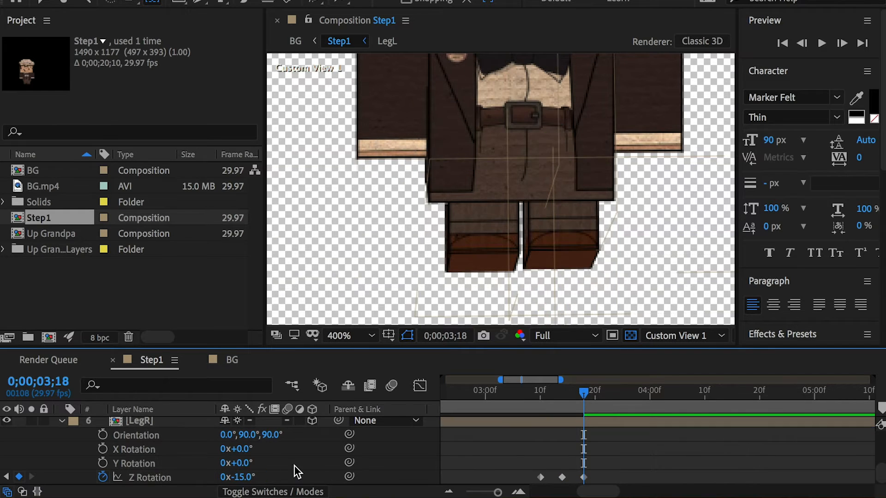
pyautogui.scroll(3, 295, 466)
pyautogui.click(244, 463)
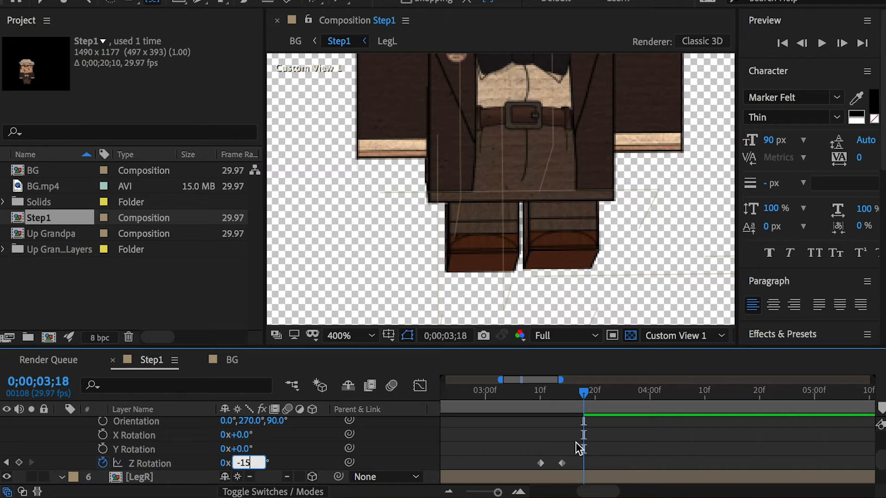
pyautogui.write('-15')
pyautogui.press('Return')
# - Copy the 15° Z Rotation keyframes of both legs from 0;00;03;14 to 0;00;03;22
pyautogui.moveTo(584, 393); pyautogui.dragTo(604, 403)
pyautogui.hotkey('ctrl', 'v')
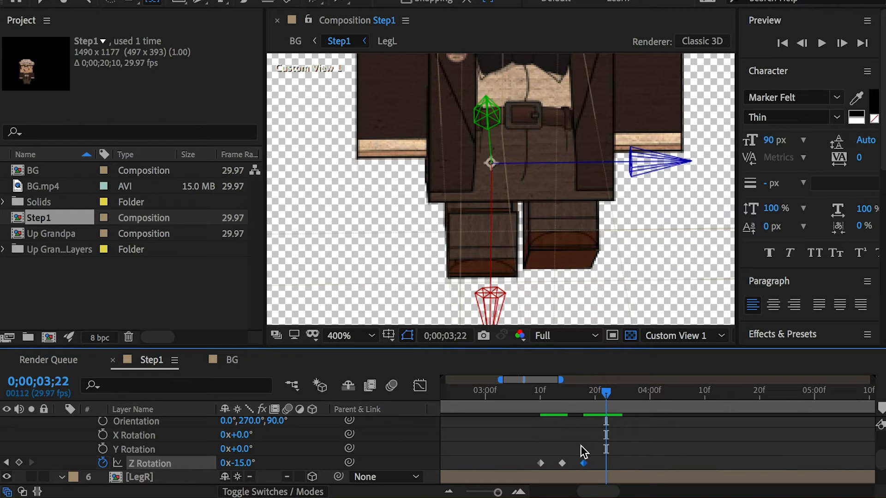
pyautogui.scroll(-3, 561, 459)
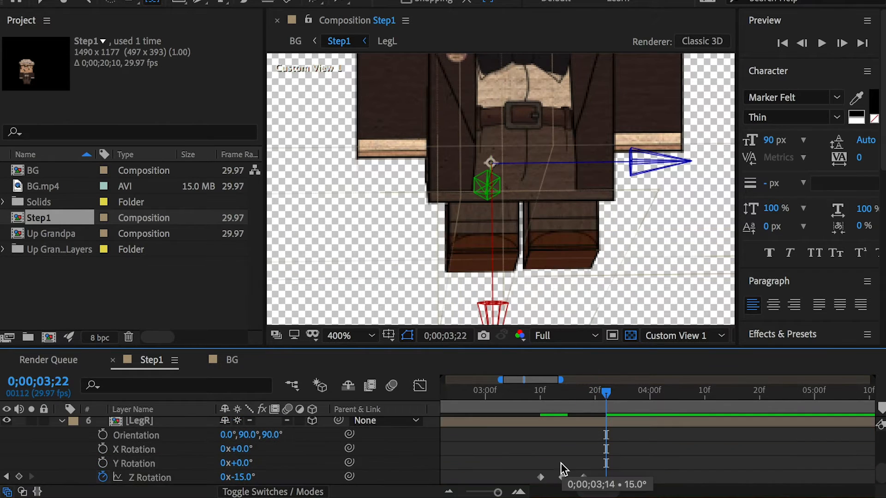
pyautogui.click(562, 477)
pyautogui.press('super+c')
pyautogui.press('super+v')
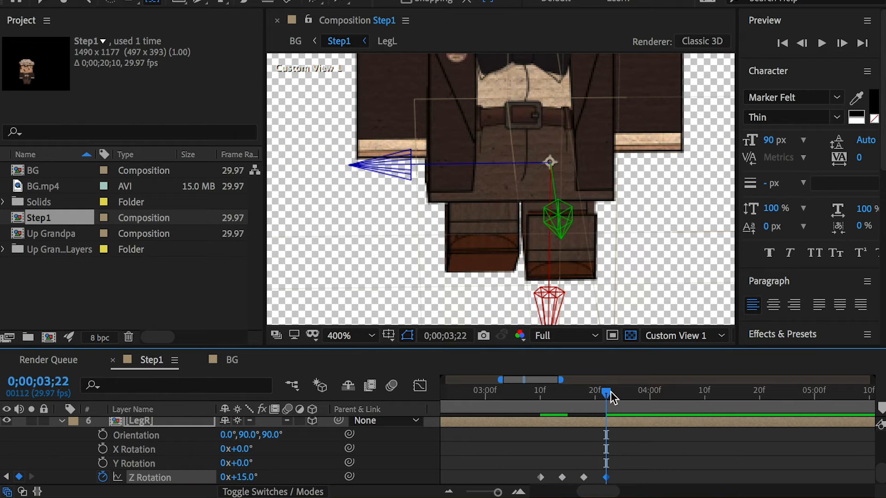
# - Duplicate the alternating Z Rotation keyframes on both leg layers to continue the leg swing through 0;00;04;08
pyautogui.moveTo(627, 473); pyautogui.dragTo(561, 486)
pyautogui.scroll(4, 604, 462)
pyautogui.moveTo(614, 474); pyautogui.dragTo(560, 461)
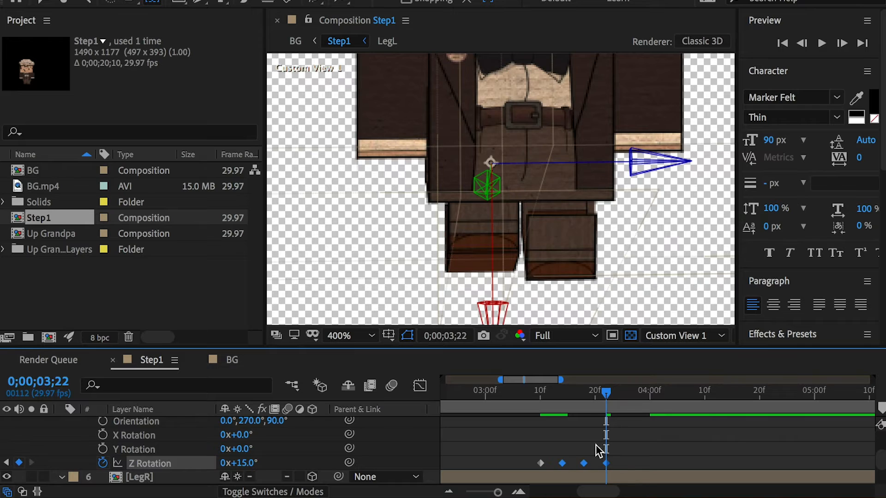
pyautogui.click(652, 398)
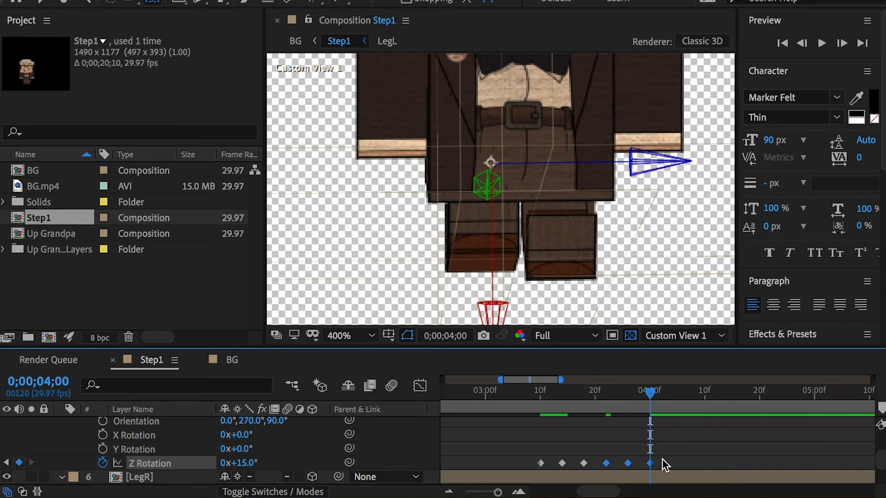
pyautogui.click(687, 450)
pyautogui.scroll(-1, 688, 447)
pyautogui.moveTo(668, 473); pyautogui.dragTo(602, 481)
# - At 0;00;04;12, paste the first 0° Z Rotation keyframe on both LegR and LegL to end the walk
pyautogui.click(714, 397)
pyautogui.click(541, 478)
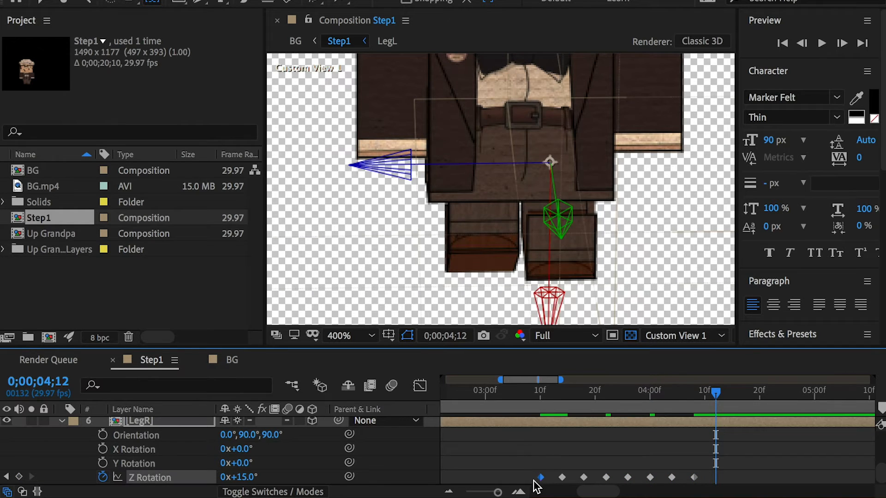
pyautogui.hotkey('ctrl', 'v')
pyautogui.scroll(3, 715, 480)
pyautogui.hscroll(1, 714, 480)
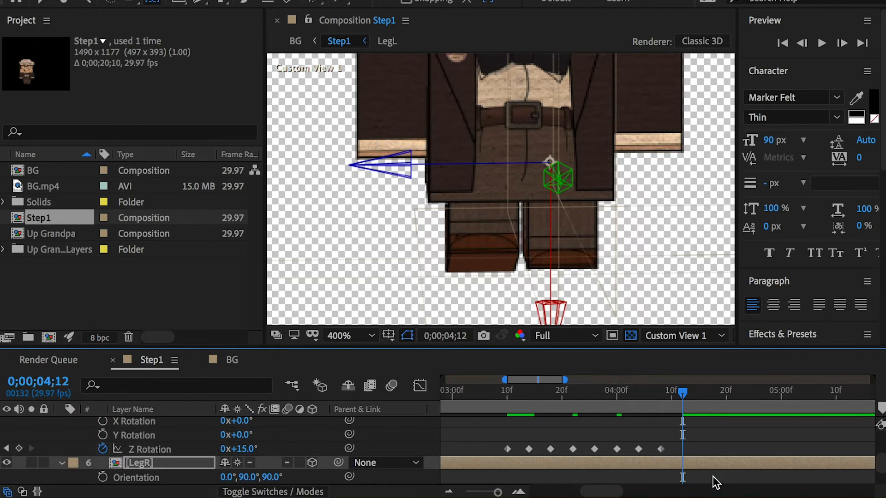
pyautogui.moveTo(516, 442); pyautogui.dragTo(503, 453)
pyautogui.hotkey('ctrl', 'c')
pyautogui.hotkey('ctrl', 'v')
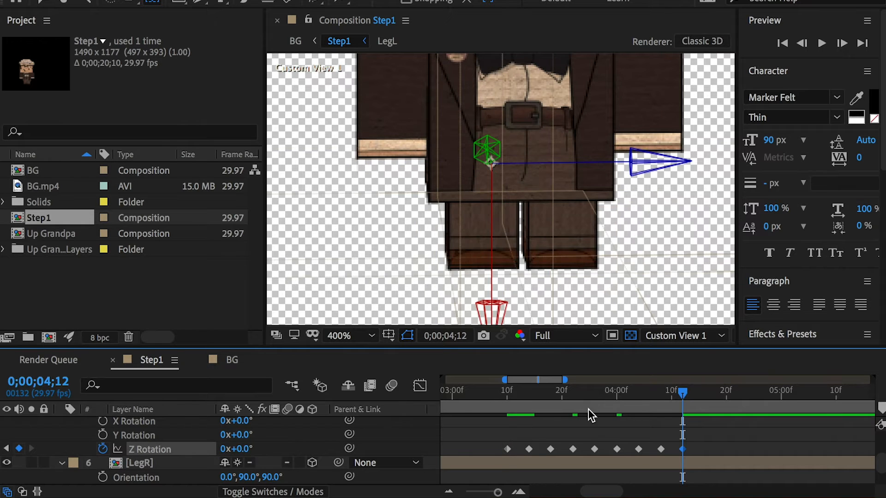
# - Play back the leg swing and return to its first keyframe at 0;00;03;10
pyautogui.click(497, 400)
pyautogui.press('space')
pyautogui.moveTo(497, 400); pyautogui.dragTo(507, 400)
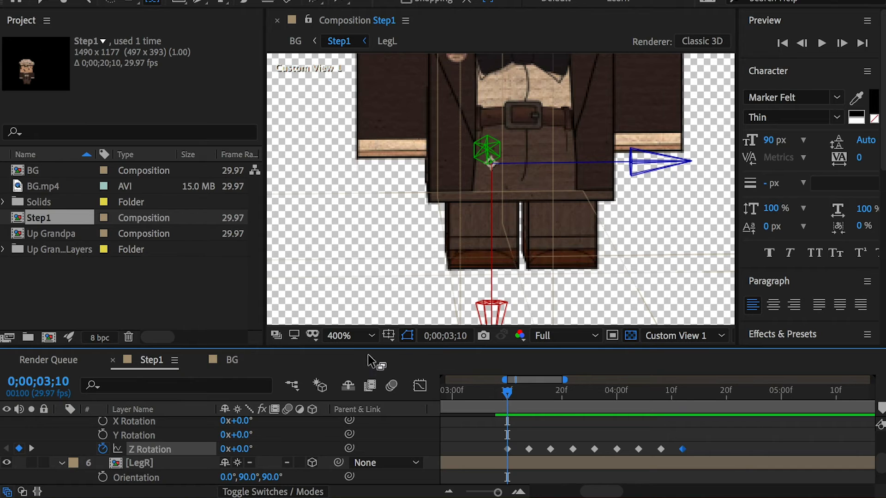
# - In the BG composition, add Position keyframes to the Step1 layer at 0;00;03;10 and 0;00;04;12
pyautogui.click(219, 359)
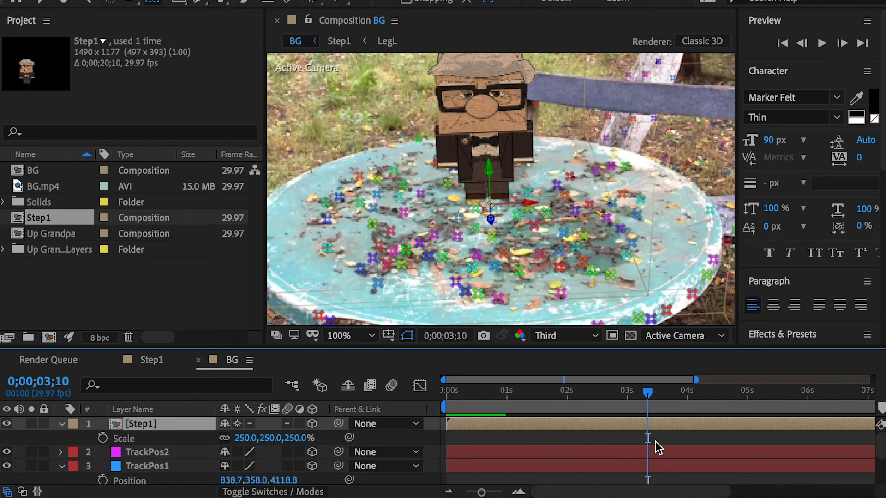
pyautogui.press('p')
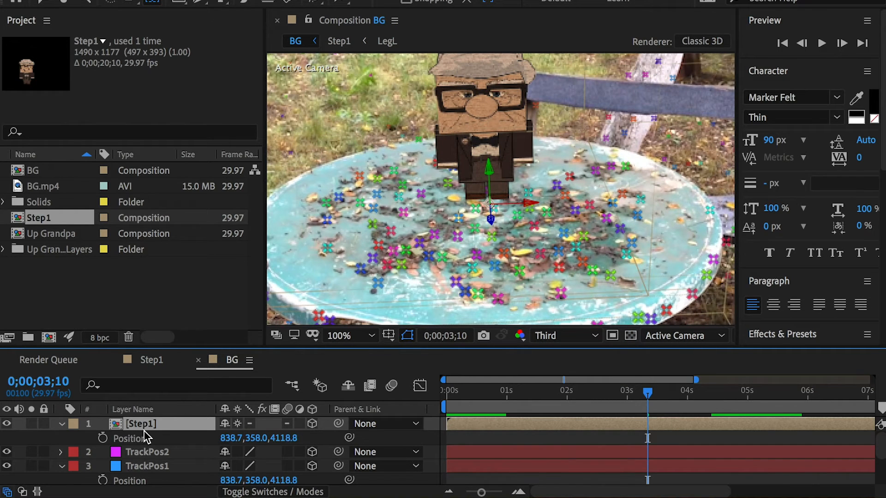
pyautogui.click(103, 438)
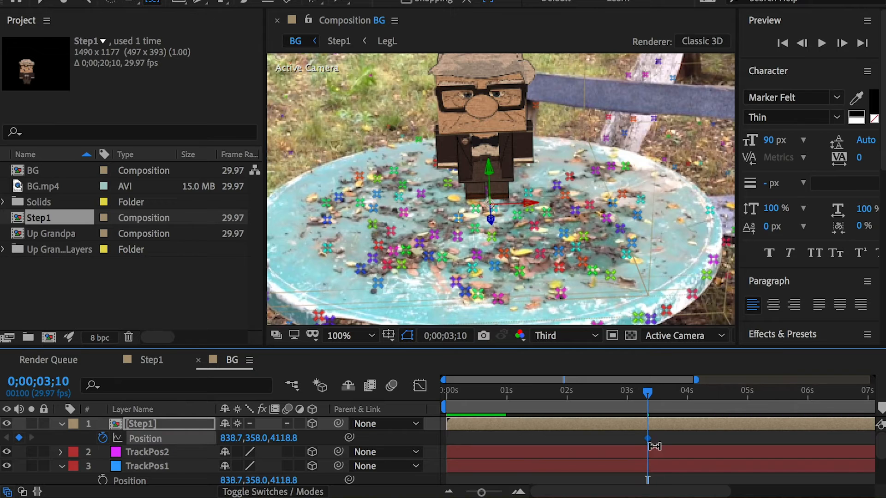
pyautogui.click(152, 366)
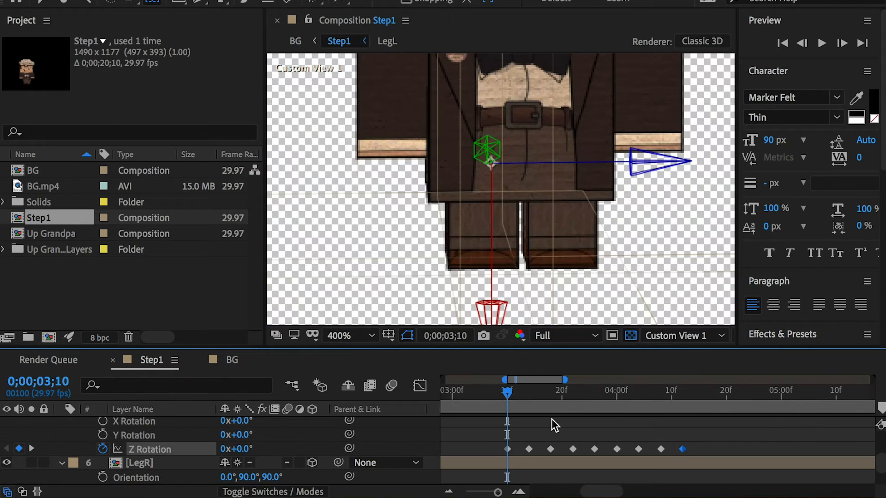
pyautogui.click(683, 393)
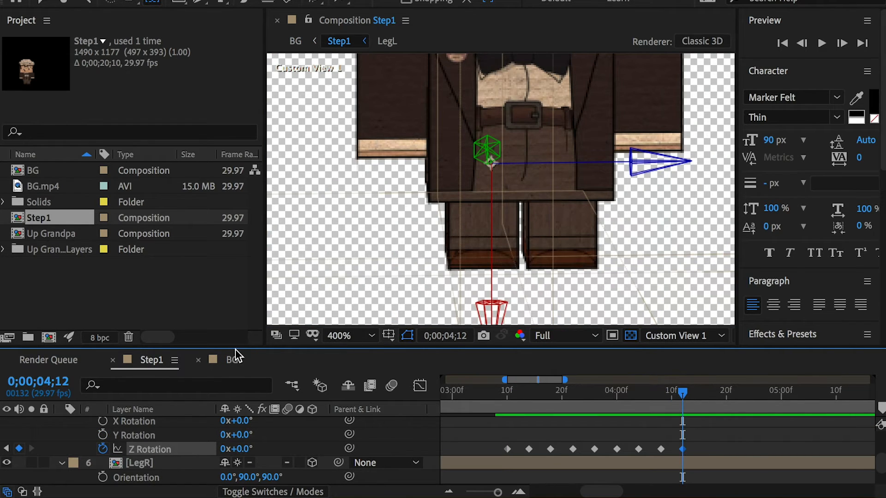
pyautogui.click(232, 361)
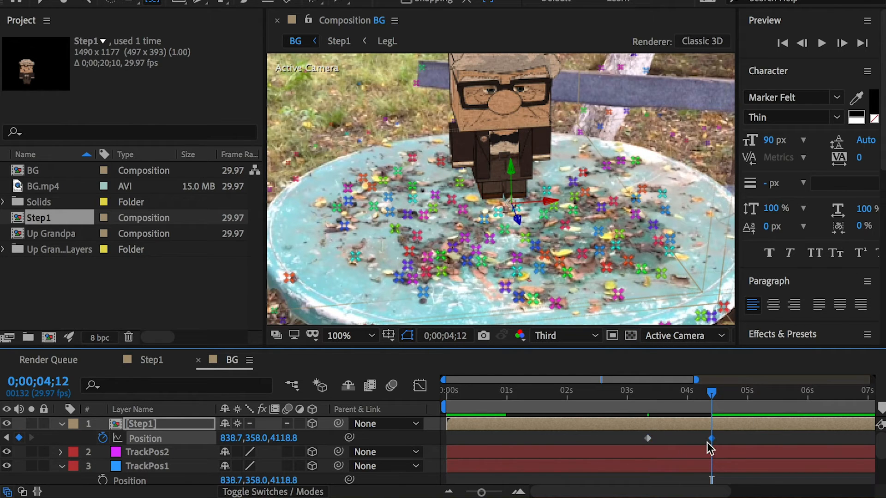
# - Copy TrackPos2's Position to the Step1 layer's keyframe at 0;00;04;12 and play back the move from 0;00;03;10
pyautogui.click(162, 453)
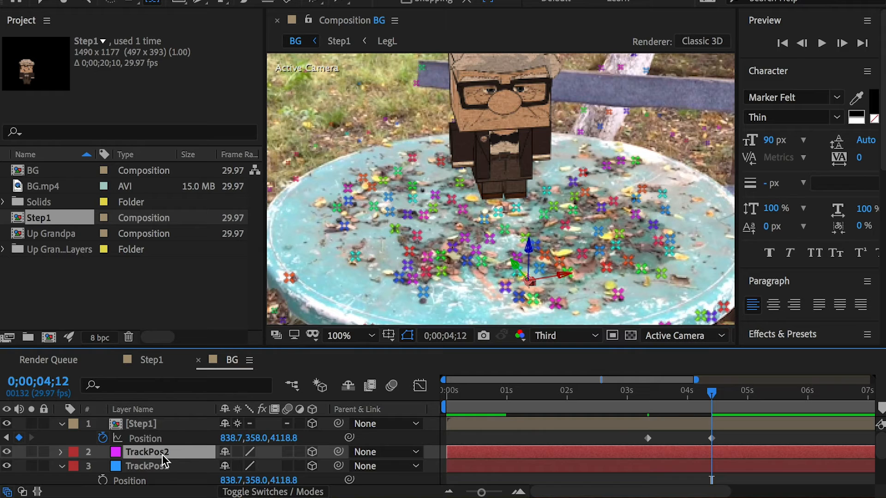
pyautogui.press('p')
pyautogui.click(131, 471)
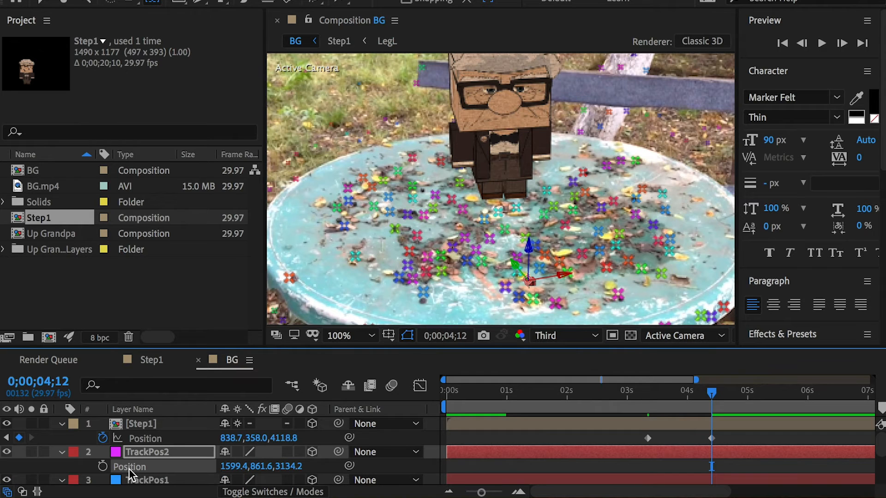
pyautogui.click(145, 437)
pyautogui.hotkey('ctrl', 'v')
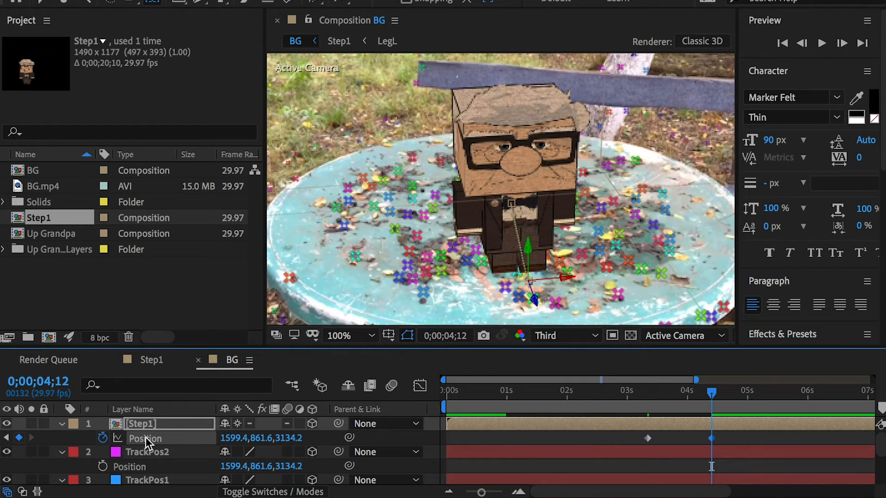
pyautogui.click(642, 395)
pyautogui.press('space')
pyautogui.moveTo(655, 393)
pyautogui.mouseDown()
pyautogui.moveTo(649, 395)
pyautogui.moveTo(668, 400)
pyautogui.moveTo(646, 400)
pyautogui.mouseUp()
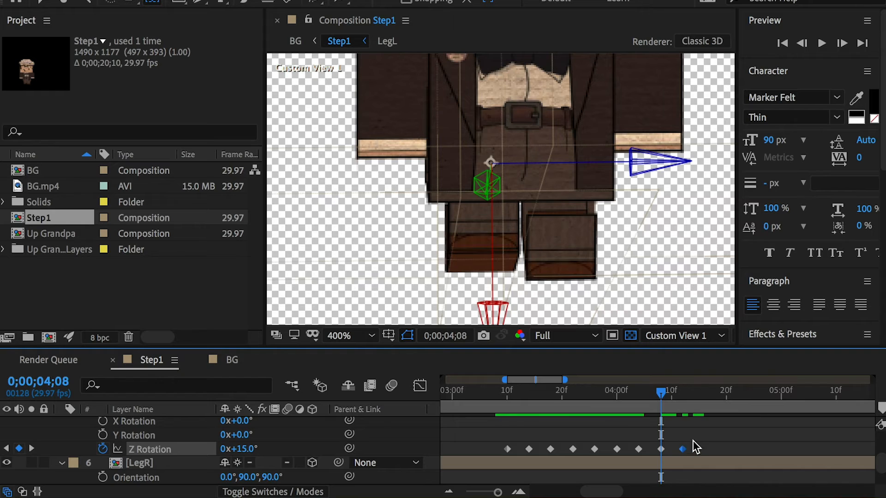
# - In the Step1 composition, delete the final Z Rotation keyframe at 0;00;04;12 on both leg layers
pyautogui.press('Delete')
pyautogui.scroll(-3, 701, 447)
pyautogui.moveTo(697, 461); pyautogui.dragTo(681, 483)
pyautogui.press('Delete')
# - Copy the alternating Z Rotation keyframes on LegL and LegR to extend the leg swing from 0;00;04;08 to 0;00;04;16
pyautogui.scroll(3, 692, 463)
pyautogui.moveTo(674, 442); pyautogui.dragTo(614, 453)
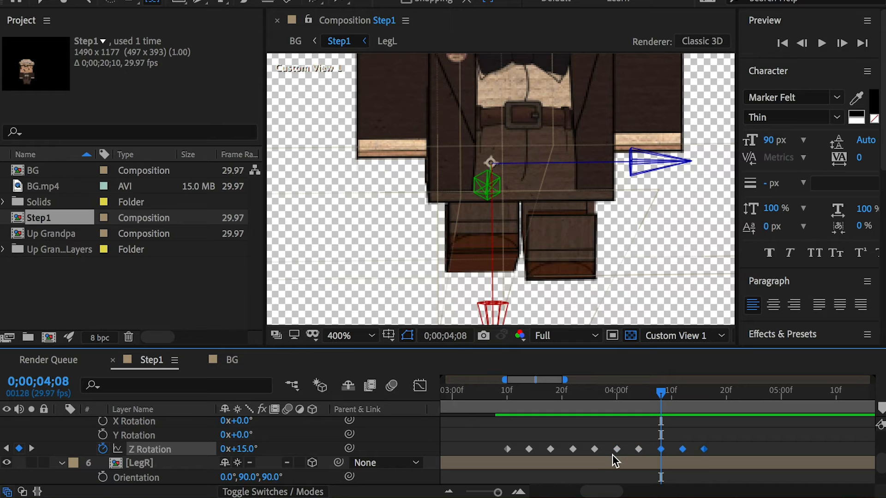
pyautogui.scroll(-3, 613, 454)
pyautogui.moveTo(678, 480); pyautogui.dragTo(620, 483)
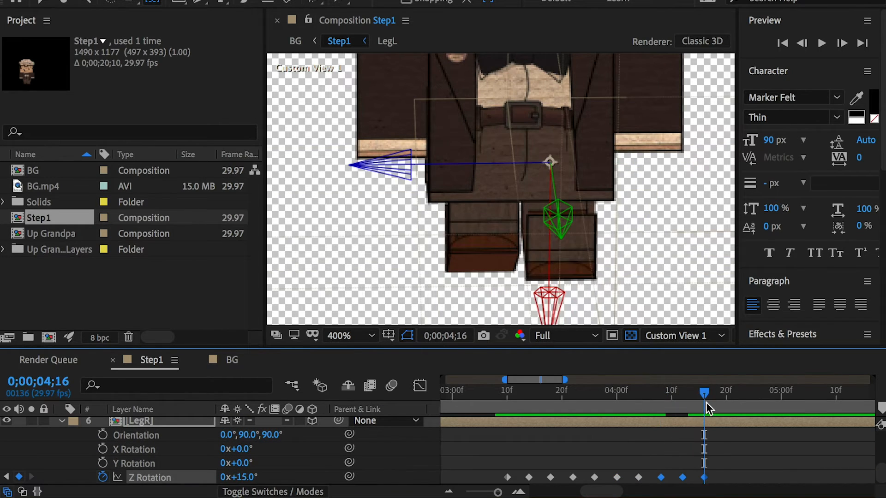
# - Duplicate the last group of Z Rotation keyframes at 0;00;04;16 so the leg swing continues through 0;00;04;24
pyautogui.scroll(3, 736, 455)
pyautogui.hscroll(1, 737, 455)
pyautogui.moveTo(689, 456); pyautogui.dragTo(621, 467)
pyautogui.press('super+c')
pyautogui.press('super+v')
# - At 0;00;04;27, paste the first 0° Z Rotation keyframe on both LegL and LegR to end the walk
pyautogui.moveTo(721, 396); pyautogui.dragTo(734, 400)
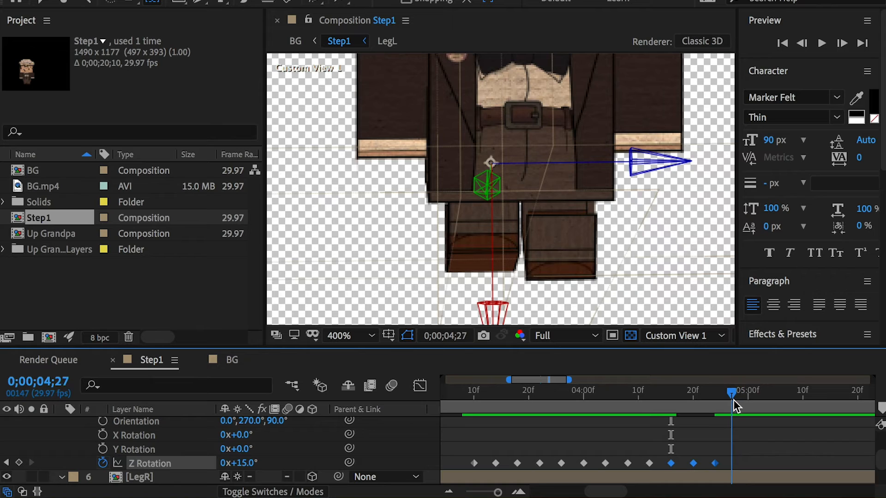
pyautogui.moveTo(479, 457); pyautogui.dragTo(469, 467)
pyautogui.press('super+c')
pyautogui.press('super+v')
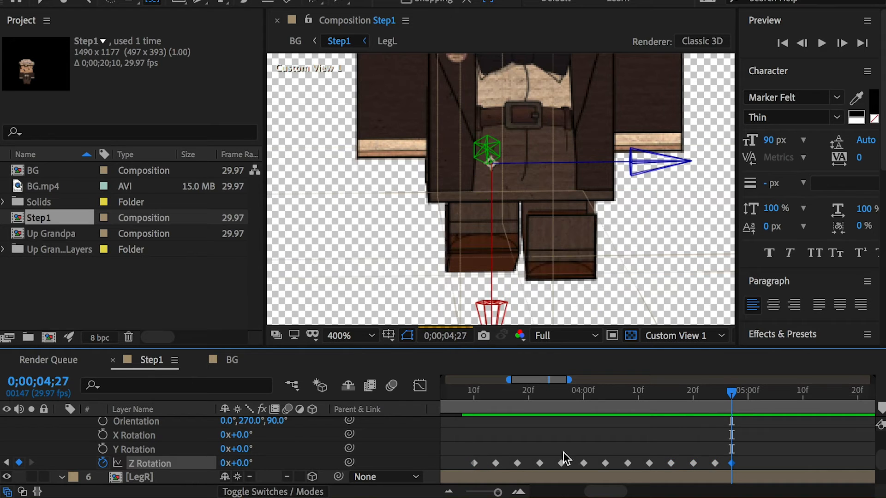
pyautogui.scroll(-3, 603, 454)
pyautogui.hscroll(-2, 603, 454)
pyautogui.moveTo(547, 471); pyautogui.dragTo(538, 481)
pyautogui.press('super+c')
pyautogui.press('super+v')
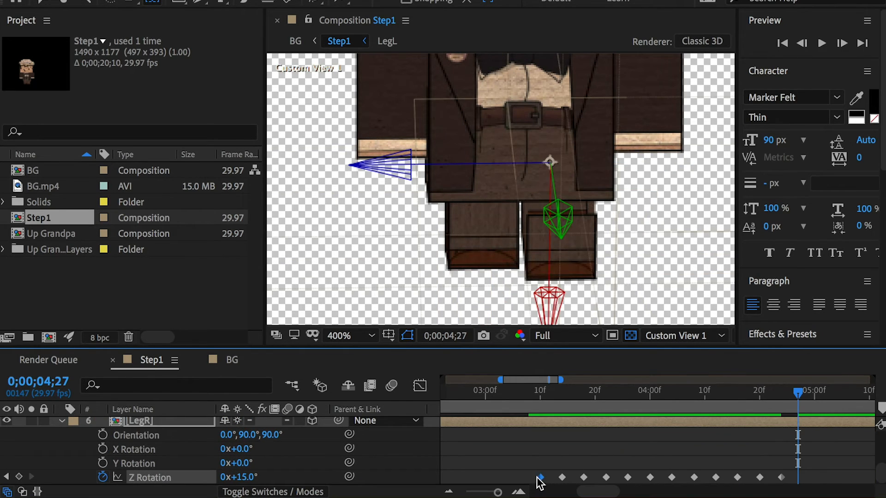
# - In BG, move the Step1 layer's second Position keyframe to 0;00;04;27 and play back the walk from 0;00;03;10
pyautogui.click(232, 360)
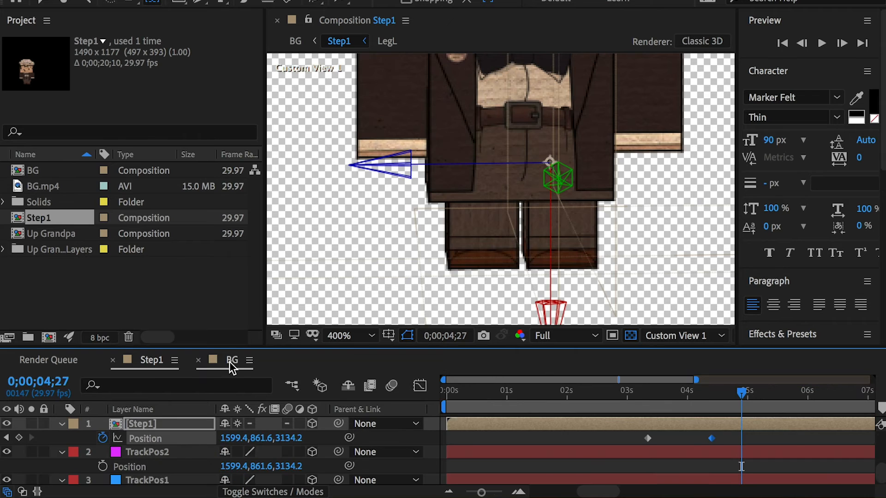
pyautogui.moveTo(742, 439)
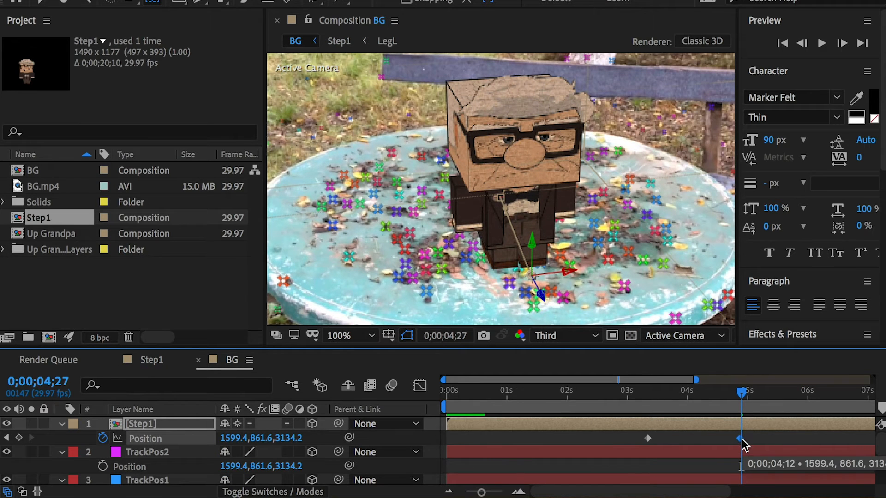
pyautogui.click(648, 392)
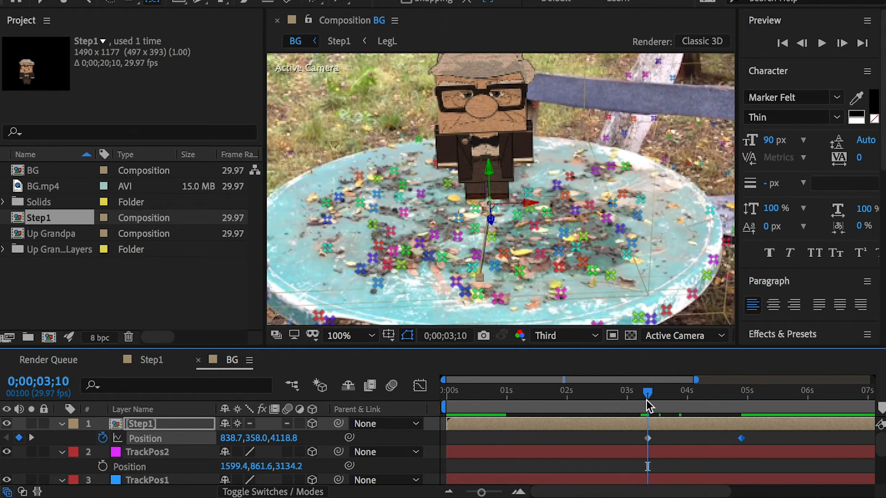
pyautogui.press('space')
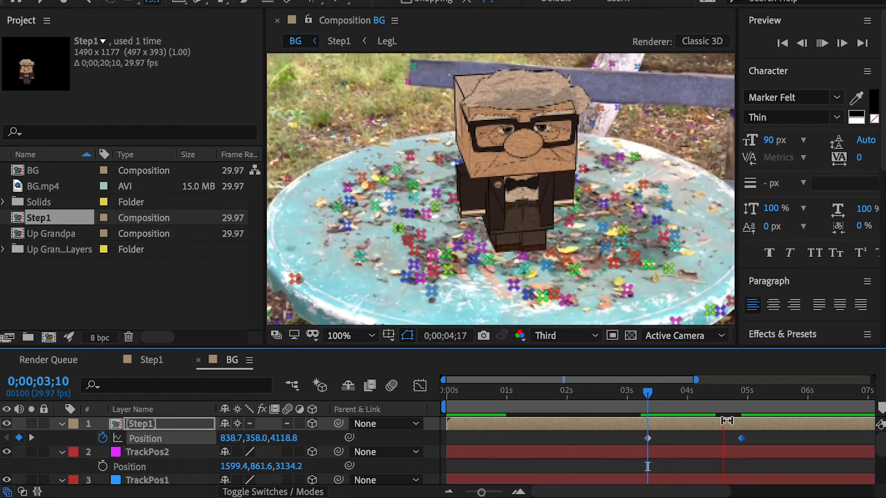
pyautogui.click(651, 403)
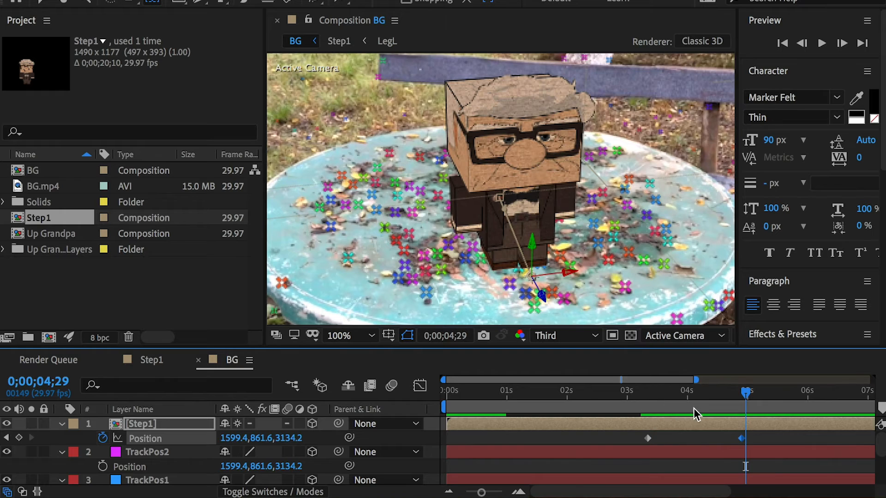
# - In the Step1 composition, add an Orientation keyframe to the Head layer at 0;00;04;10, checking the timing against BG
pyautogui.doubleClick(140, 424)
pyautogui.press('r')
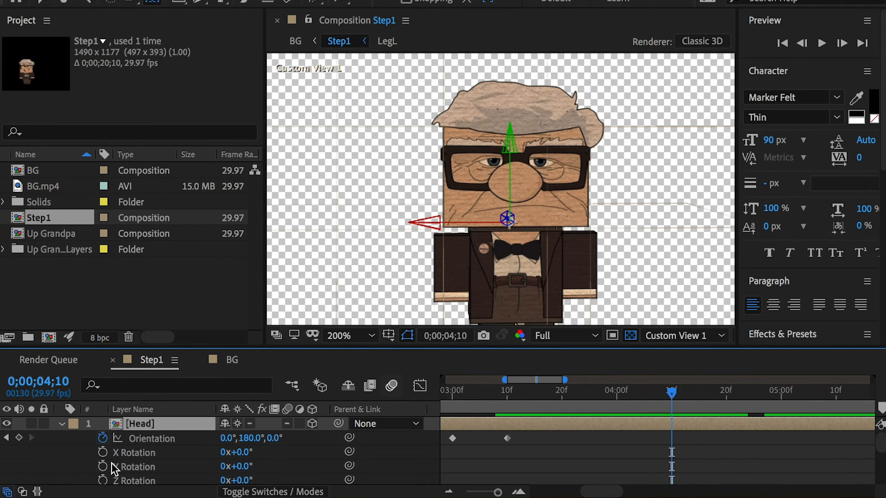
pyautogui.click(19, 439)
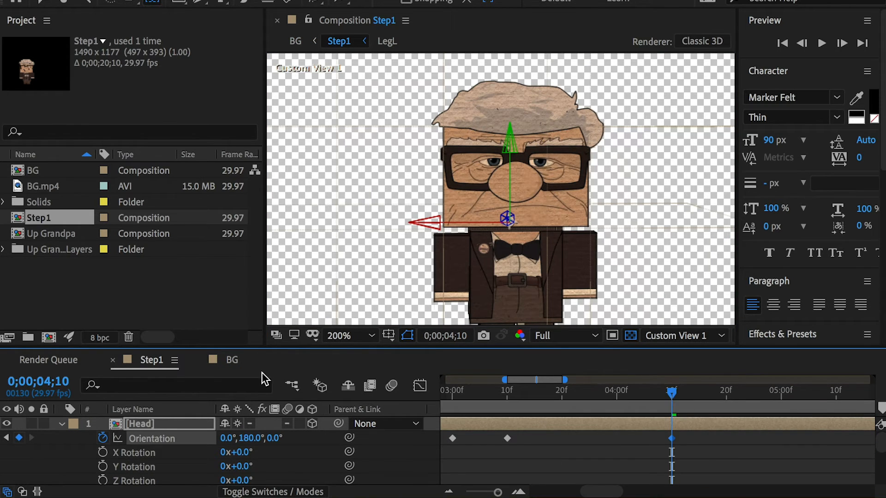
pyautogui.click(237, 364)
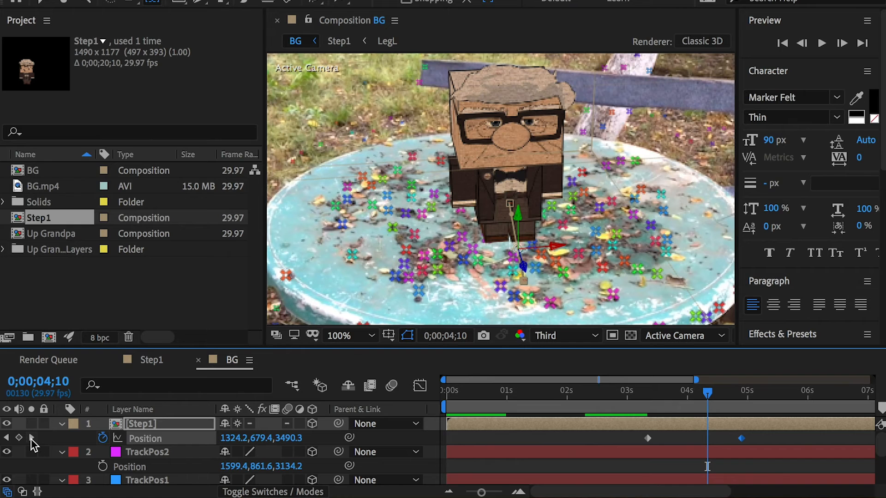
pyautogui.click(152, 360)
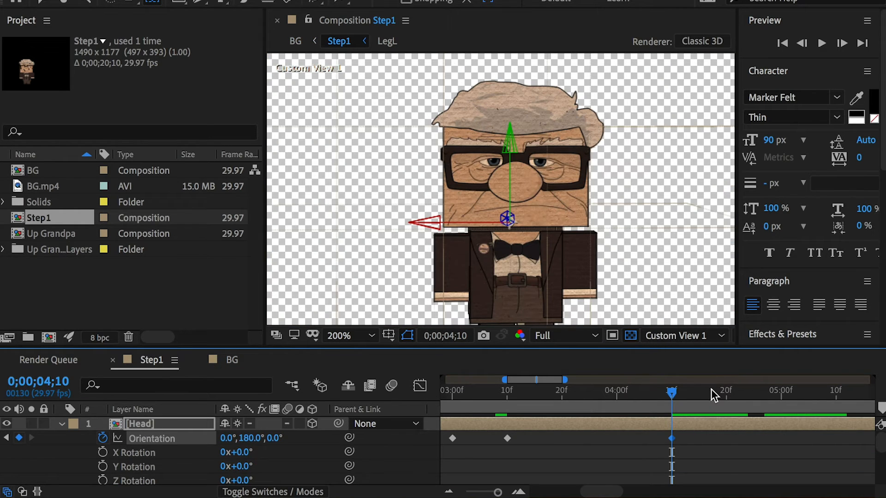
# - Set the Head's X and Y Orientation to 340° and 198° at 0;00;04;20, and play back the walk in BG
pyautogui.moveTo(248, 441); pyautogui.dragTo(203, 432)
pyautogui.hotkey('ctrl', 'z')
pyautogui.moveTo(259, 438); pyautogui.dragTo(263, 438)
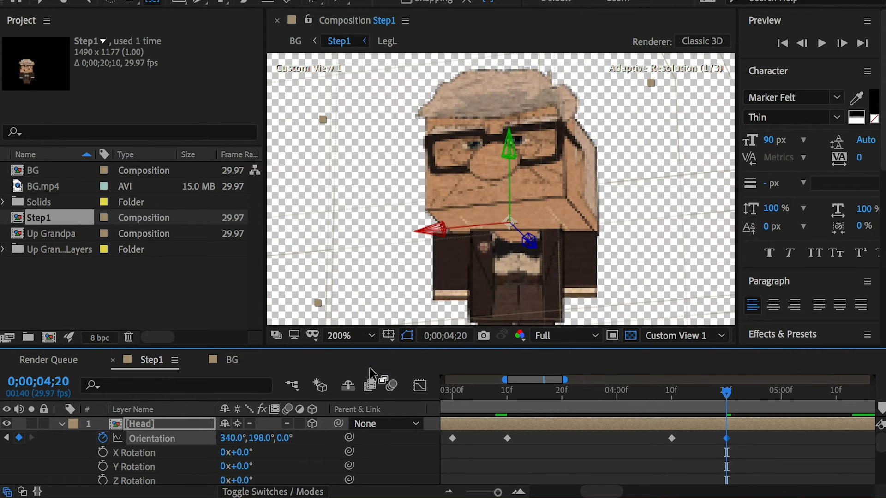
pyautogui.click(226, 360)
pyautogui.moveTo(737, 397); pyautogui.dragTo(652, 399)
pyautogui.press('space')
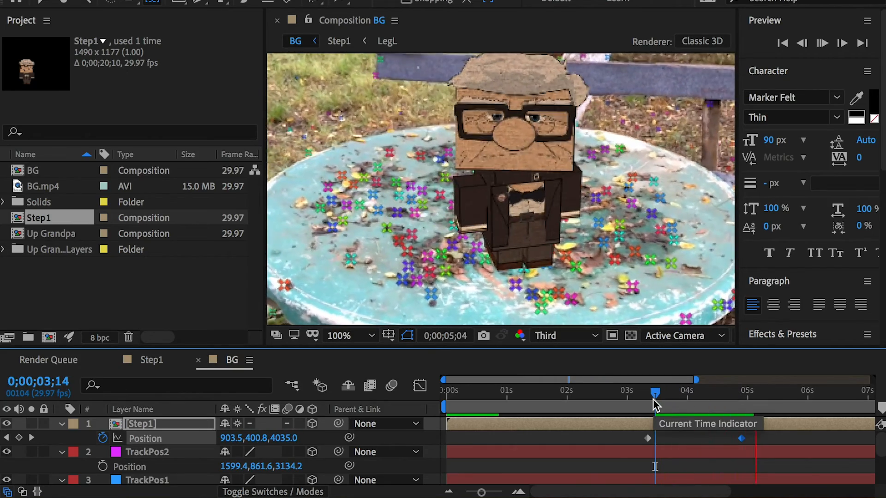
pyautogui.moveTo(654, 400); pyautogui.dragTo(647, 401)
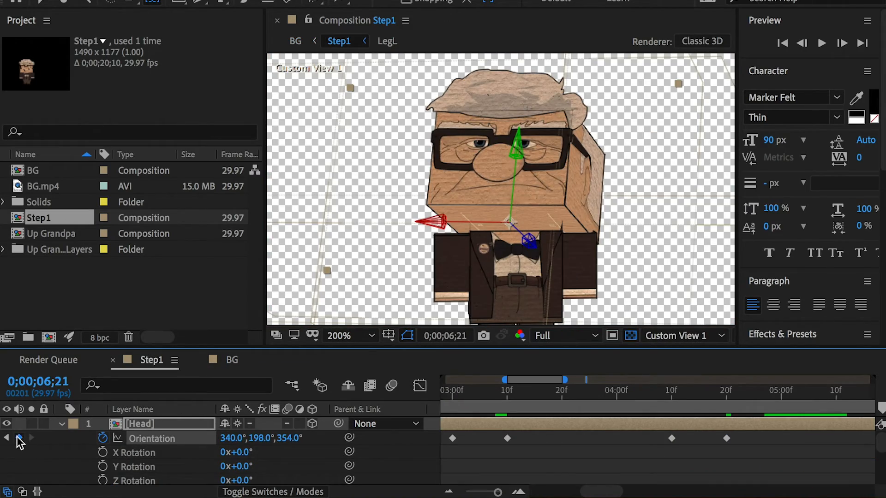
# - Turn the Head back with new Y and Z Orientation values shortly after its 0;00;06;21 keyframe, and play back BG
pyautogui.moveTo(536, 379); pyautogui.dragTo(590, 373)
pyautogui.click(661, 393)
pyautogui.moveTo(263, 439); pyautogui.dragTo(235, 438)
pyautogui.moveTo(291, 439)
pyautogui.mouseDown()
pyautogui.moveTo(229, 437)
pyautogui.moveTo(293, 438)
pyautogui.moveTo(282, 437)
pyautogui.mouseUp()
pyautogui.click(231, 360)
pyautogui.press('space')
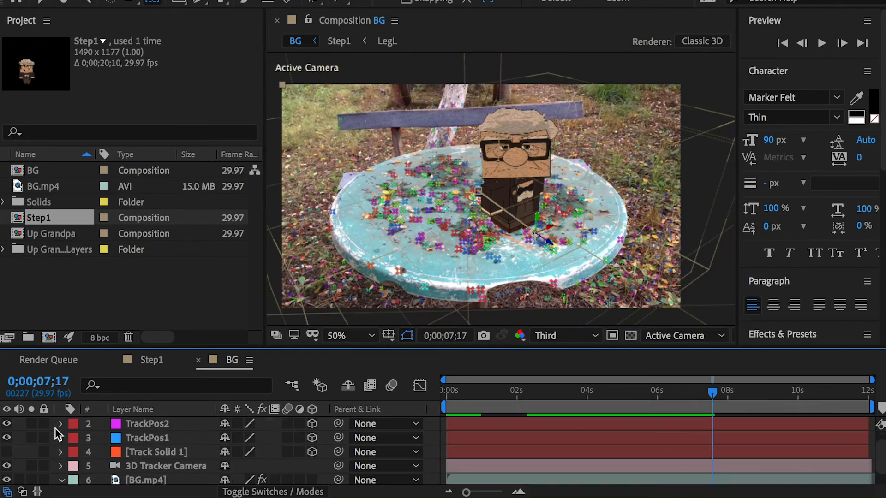
# - Create a 1920 × 1080 px solid in BG named Dark Gray Solid 1 with the colour 4F4F4F
pyautogui.rightClick(55, 429)
pyautogui.moveTo(94, 439)
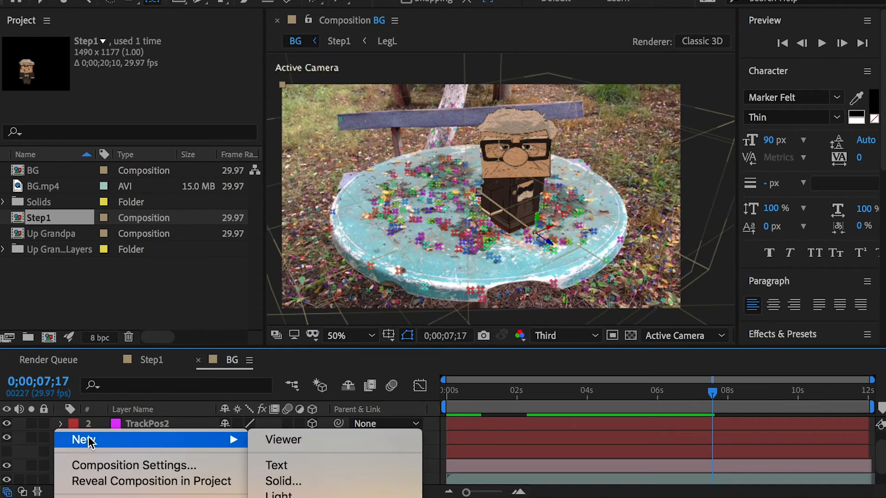
pyautogui.click(305, 482)
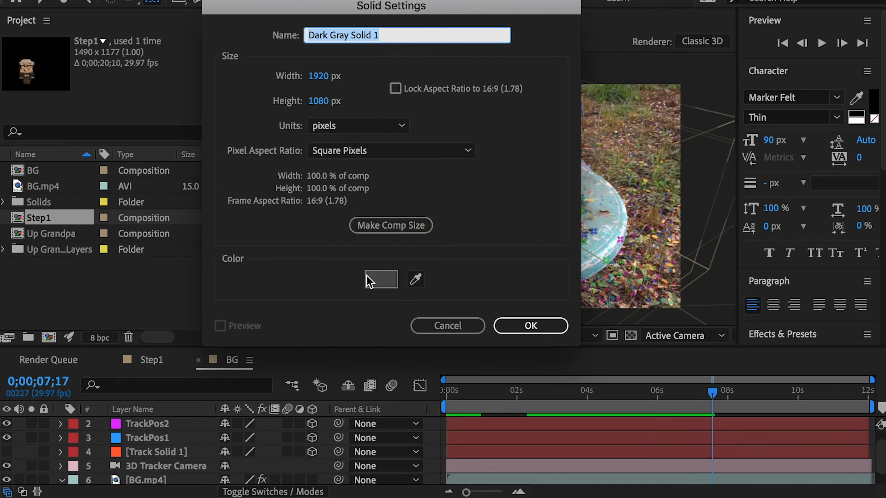
pyautogui.click(381, 280)
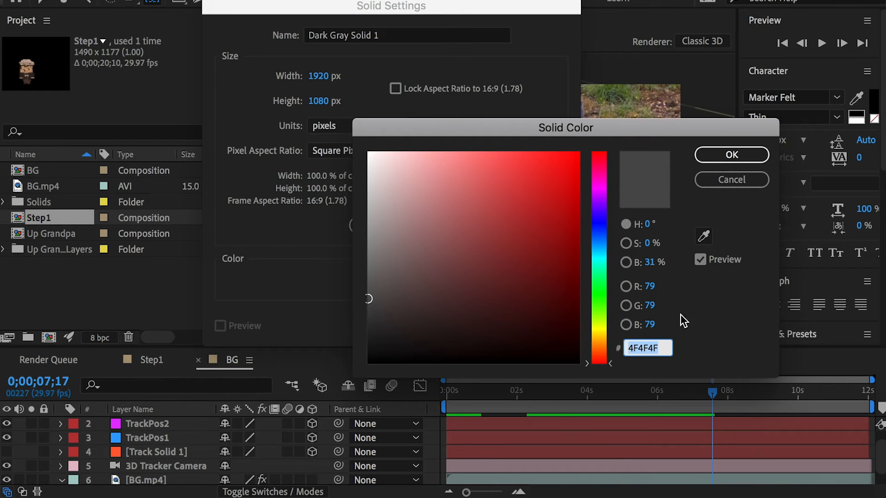
pyautogui.click(732, 155)
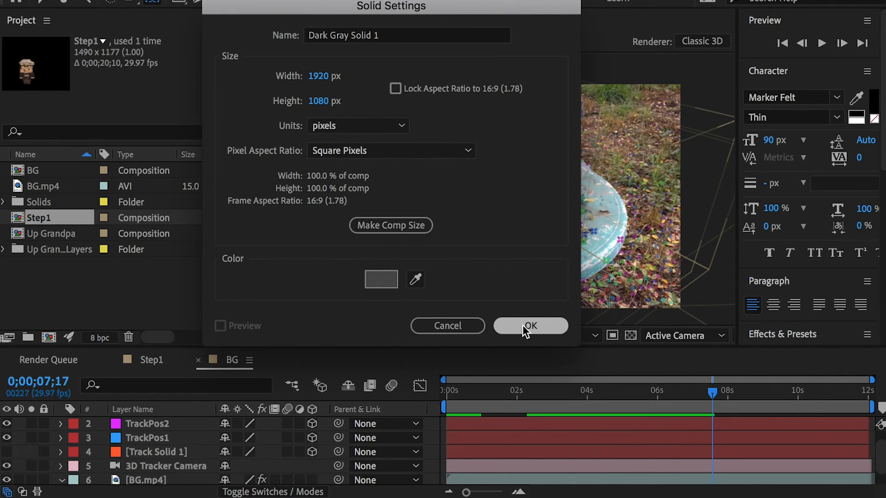
pyautogui.click(522, 326)
# - Mask the gray solid with a rectangle over the character's body, feather it 138 px, and extend its upper edge upward
pyautogui.click(179, 8)
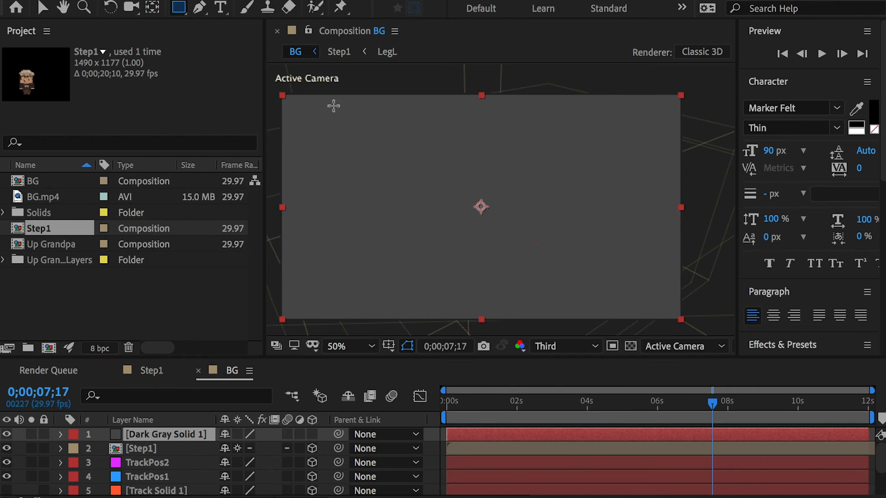
pyautogui.moveTo(448, 184); pyautogui.dragTo(544, 243)
pyautogui.click(101, 465)
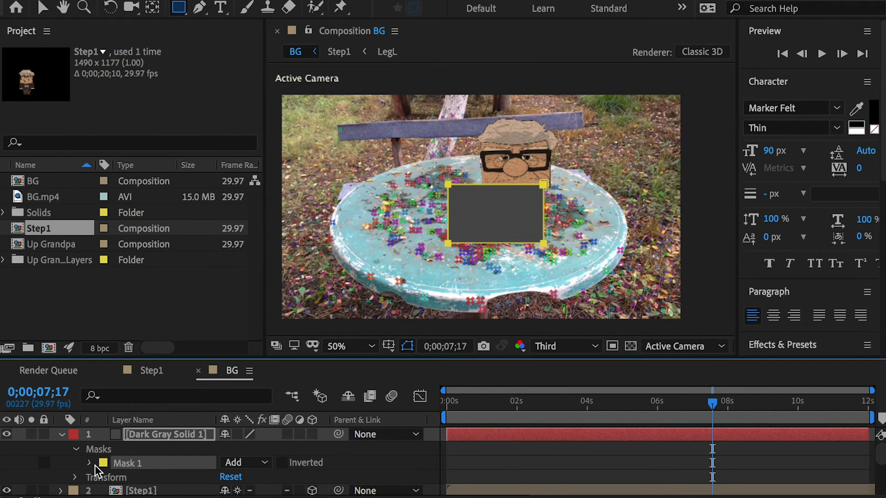
pyautogui.click(90, 463)
pyautogui.moveTo(258, 465); pyautogui.dragTo(364, 467)
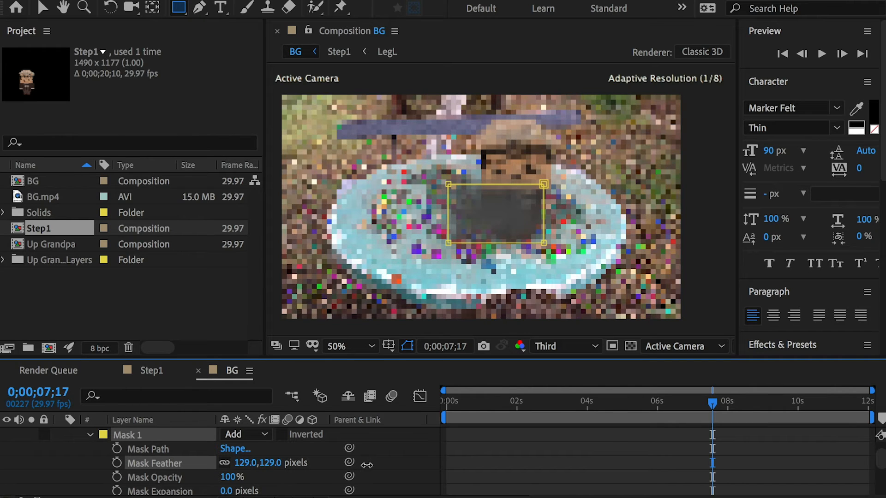
pyautogui.moveTo(270, 467); pyautogui.dragTo(286, 464)
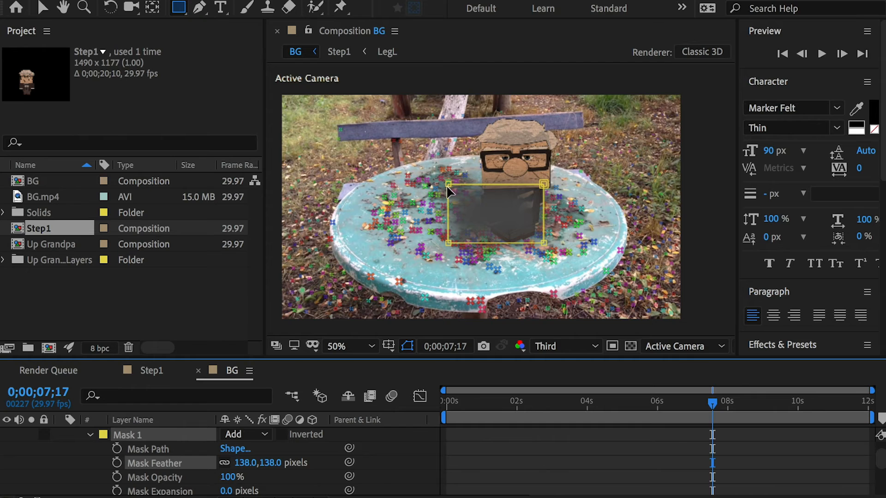
pyautogui.press('v')
pyautogui.moveTo(446, 179); pyautogui.dragTo(495, 166)
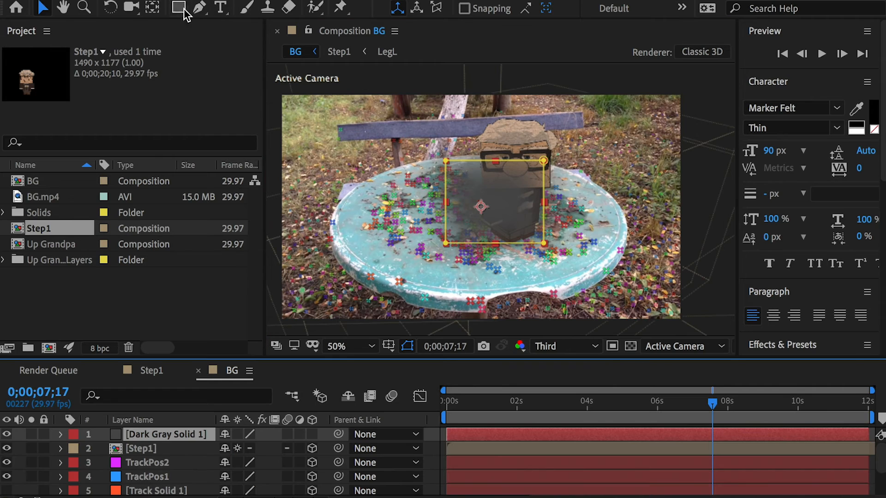
# - Move the gray solid's anchor point to the centre of its mask and make the solid a 3D layer
pyautogui.click(152, 8)
pyautogui.moveTo(477, 207)
pyautogui.mouseDown()
pyautogui.moveTo(502, 211)
pyautogui.moveTo(492, 201)
pyautogui.mouseUp()
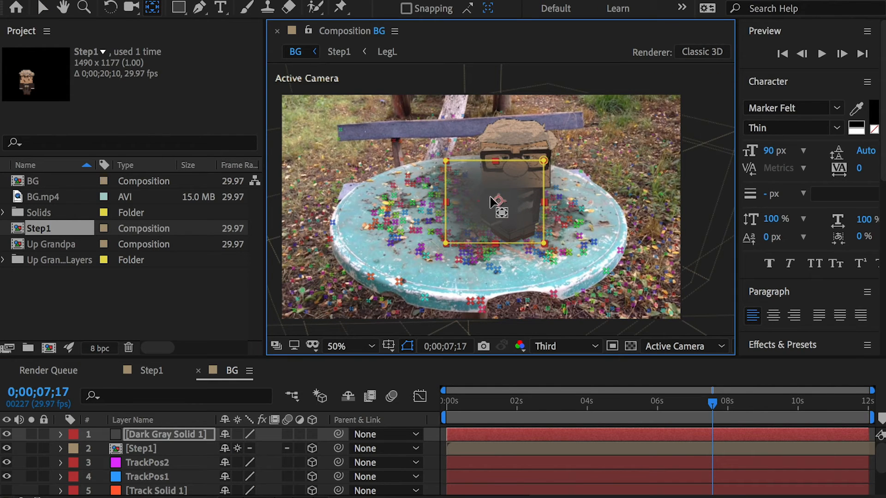
pyautogui.click(313, 434)
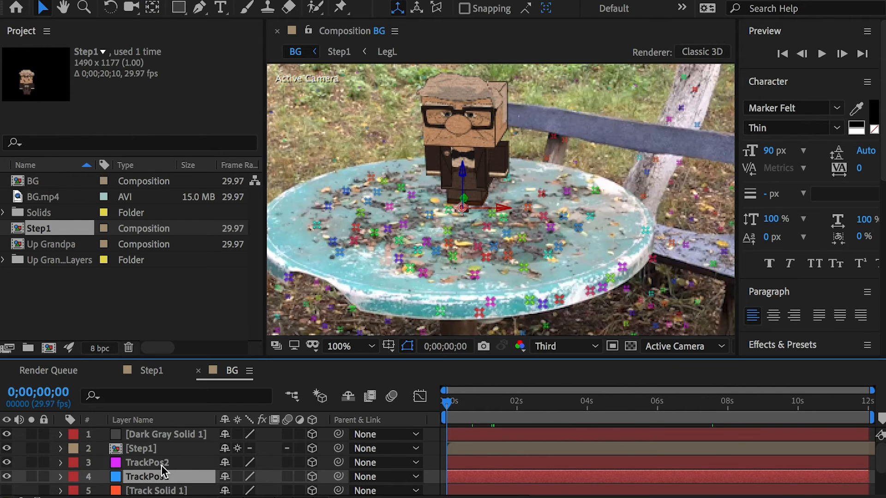
# - Copy the Position value of TrackPos1, 838.7, 358.0, 4118.8, onto Dark Gray Solid 1
pyautogui.press('p')
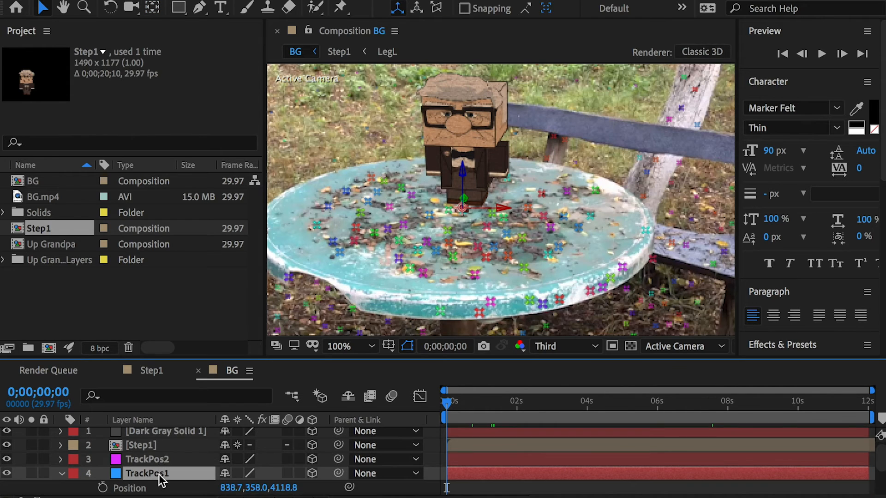
pyautogui.click(150, 433)
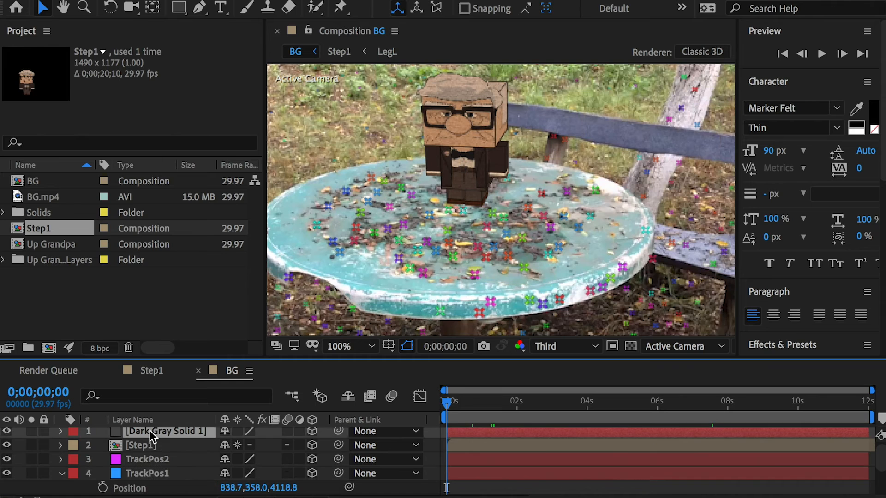
pyautogui.press('p')
pyautogui.click(143, 451)
pyautogui.hotkey('ctrl', 'v')
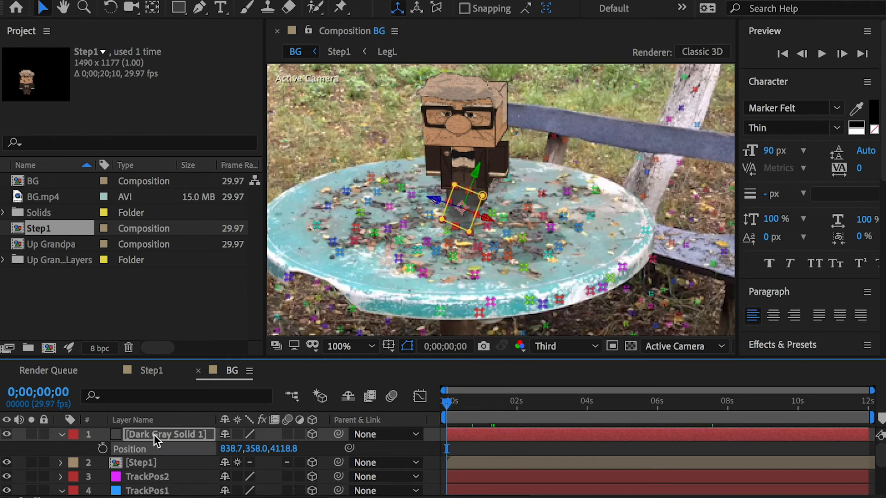
# - Rotate Dark Gray Solid 1 with new X, Y and Z Orientation values until it lies flat on the table
pyautogui.scroll(2, 452, 234)
pyautogui.scroll(-1, 428, 281)
pyautogui.moveTo(462, 402)
pyautogui.mouseDown()
pyautogui.moveTo(506, 402)
pyautogui.moveTo(468, 401)
pyautogui.mouseUp()
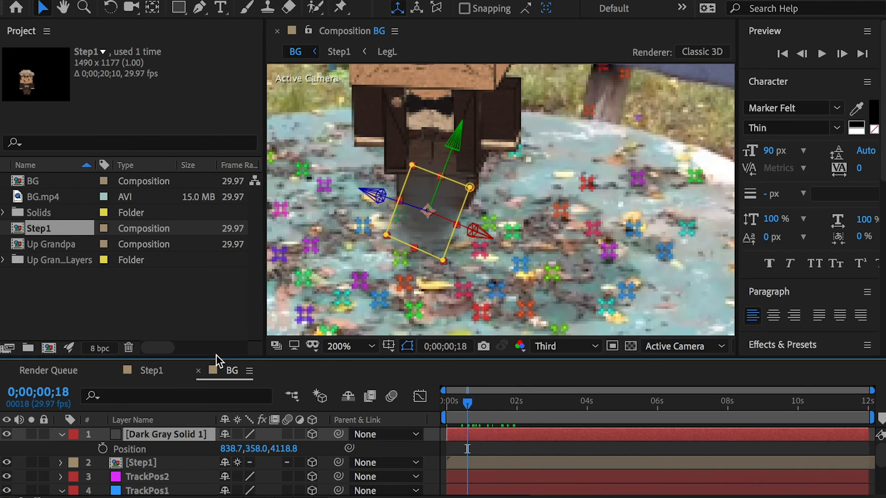
pyautogui.press('Home')
pyautogui.press('r')
pyautogui.moveTo(241, 448); pyautogui.dragTo(215, 451)
pyautogui.moveTo(270, 450); pyautogui.dragTo(224, 449)
pyautogui.moveTo(291, 449); pyautogui.dragTo(263, 444)
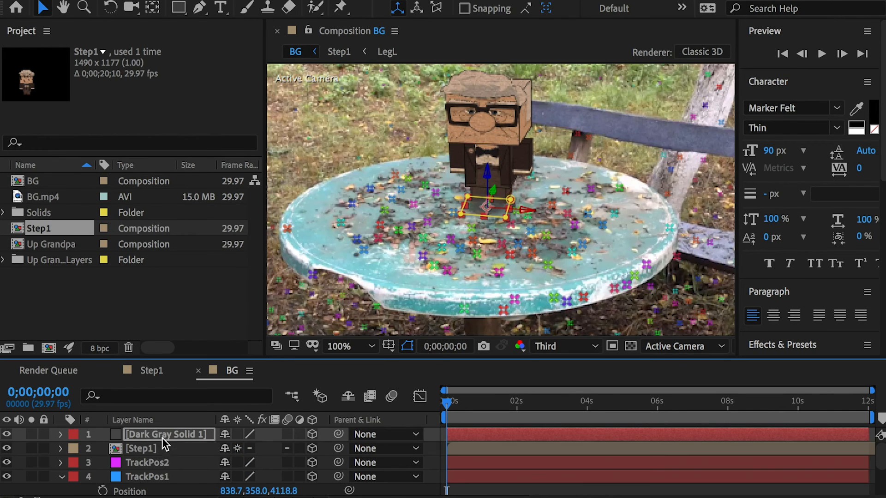
# - Place Dark Gray Solid 1 below Step1 in the layer order and shift the solid along its axes under the character's feet
pyautogui.moveTo(163, 437); pyautogui.dragTo(161, 459)
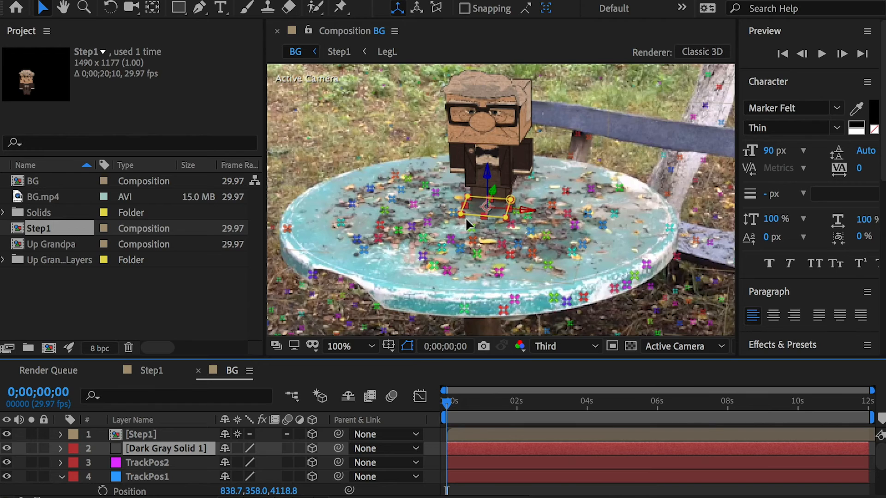
pyautogui.scroll(4, 483, 206)
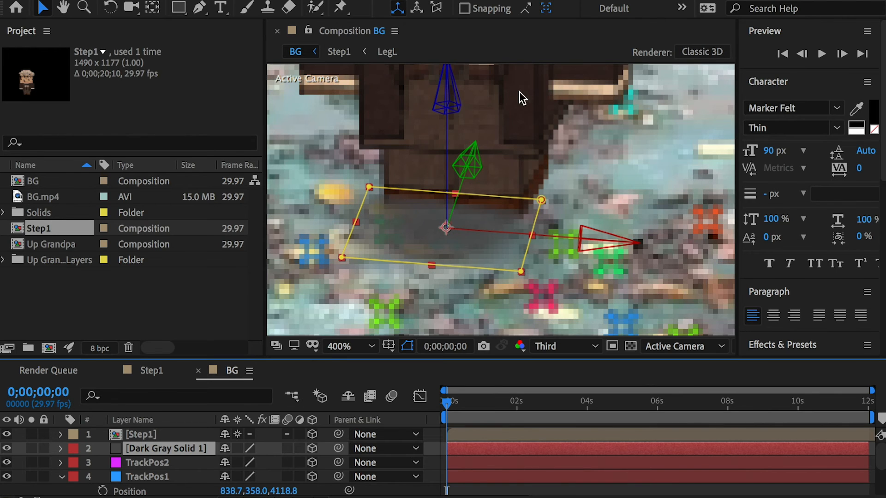
pyautogui.moveTo(444, 95); pyautogui.dragTo(449, 115)
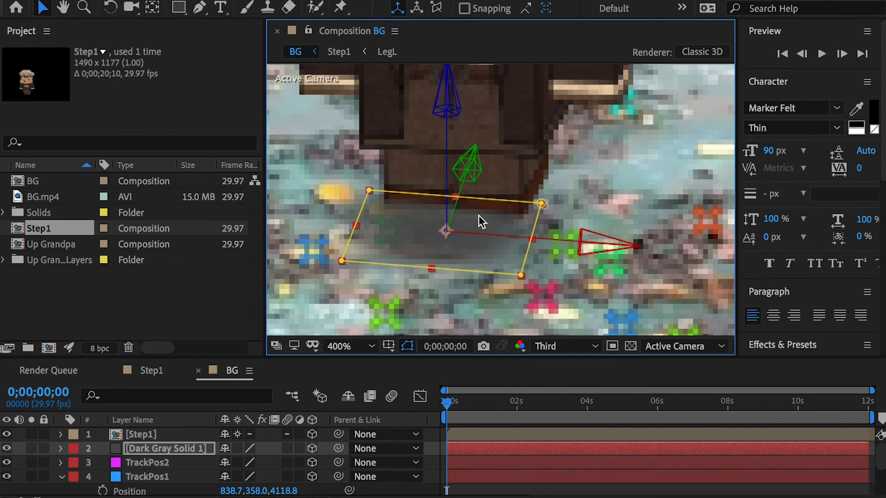
pyautogui.moveTo(469, 174); pyautogui.dragTo(529, 186)
pyautogui.click(593, 214)
pyautogui.scroll(-2, 593, 214)
pyautogui.scroll(1, 585, 211)
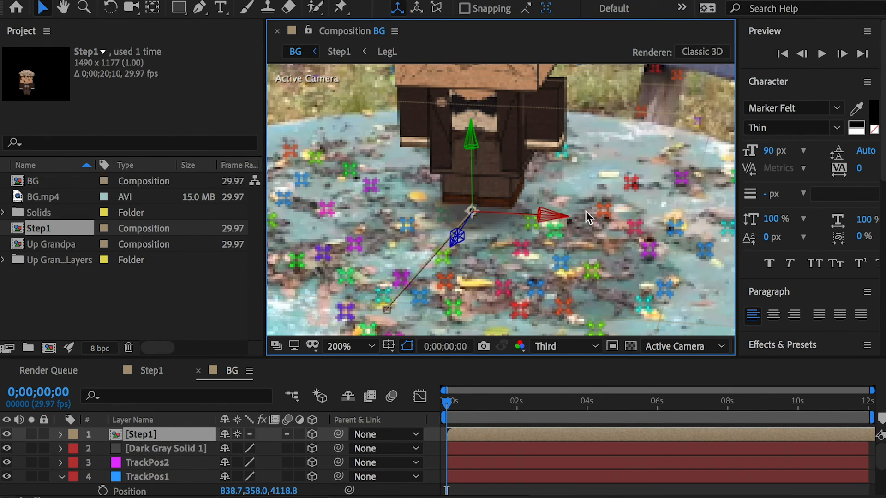
# - Scale Dark Gray Solid 1 uniformly to 156%
pyautogui.click(157, 447)
pyautogui.press('s')
pyautogui.moveTo(275, 468)
pyautogui.mouseDown()
pyautogui.moveTo(307, 476)
pyautogui.moveTo(277, 465)
pyautogui.mouseUp()
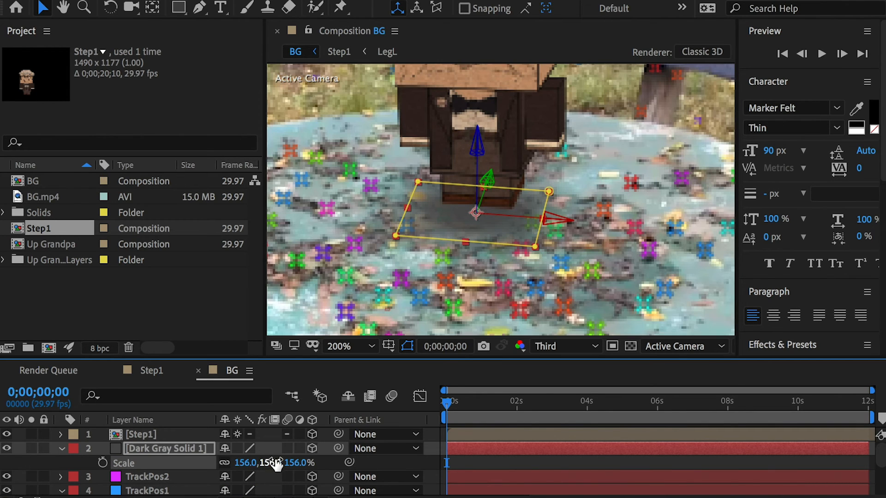
pyautogui.scroll(-1, 468, 250)
pyautogui.scroll(2, 468, 250)
pyautogui.scroll(-1, 467, 251)
# - Change the blending mode of Dark Gray Solid 1 so that it darkens the table texture like a shadow
pyautogui.rightClick(151, 447)
pyautogui.moveTo(237, 475)
pyautogui.click(375, 67)
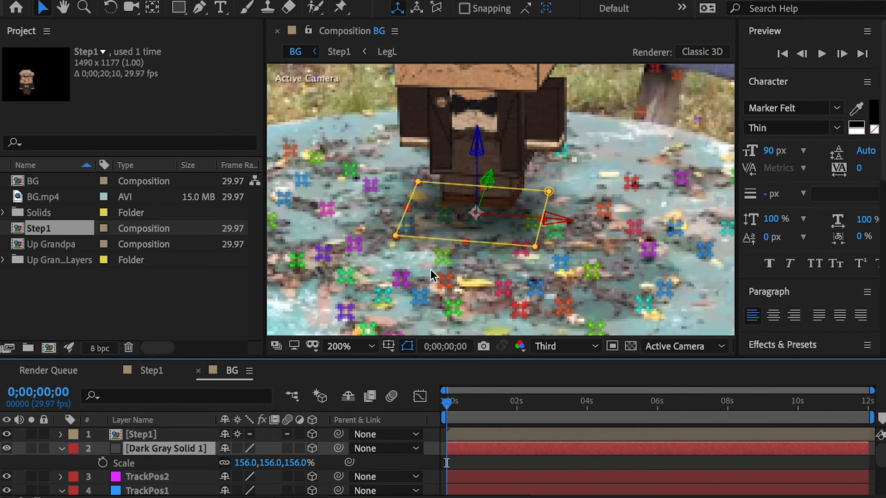
pyautogui.scroll(-1, 422, 254)
# - Add a Position keyframe to Dark Gray Solid 1 at 0;00;03;10, matching Step1's first Position keyframe
pyautogui.click(173, 435)
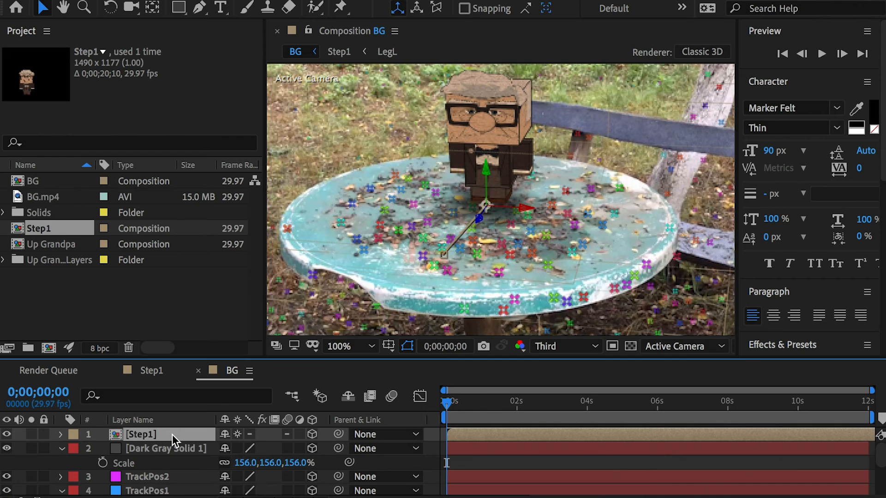
pyautogui.press('p')
pyautogui.moveTo(565, 406); pyautogui.dragTo(564, 405)
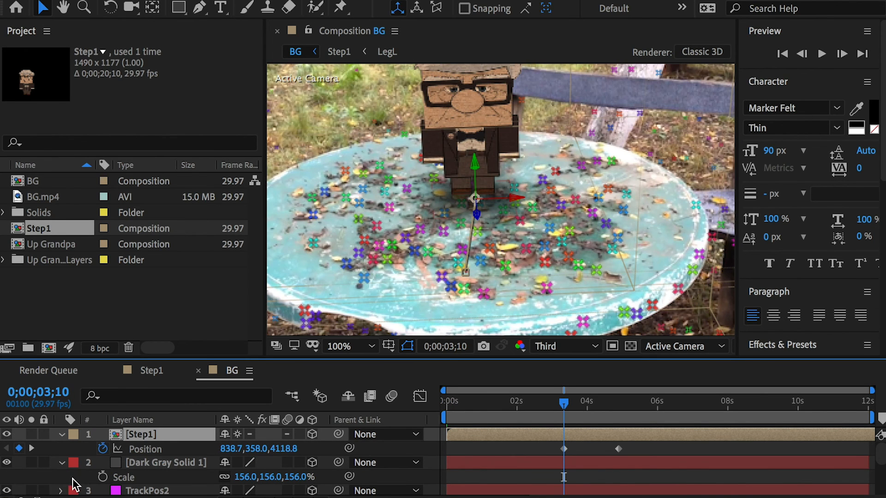
pyautogui.click(136, 466)
pyautogui.press('p')
pyautogui.click(102, 477)
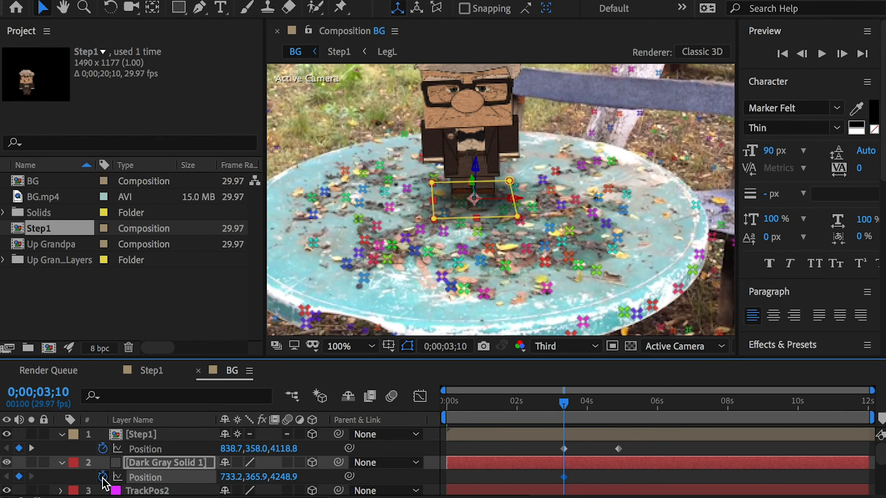
# - At Step1's second Position keyframe, move the gray solid under the character's feet to 1332.3, 783.6, 3719.4, and play back BG
pyautogui.click(33, 449)
pyautogui.moveTo(473, 177); pyautogui.dragTo(754, 497)
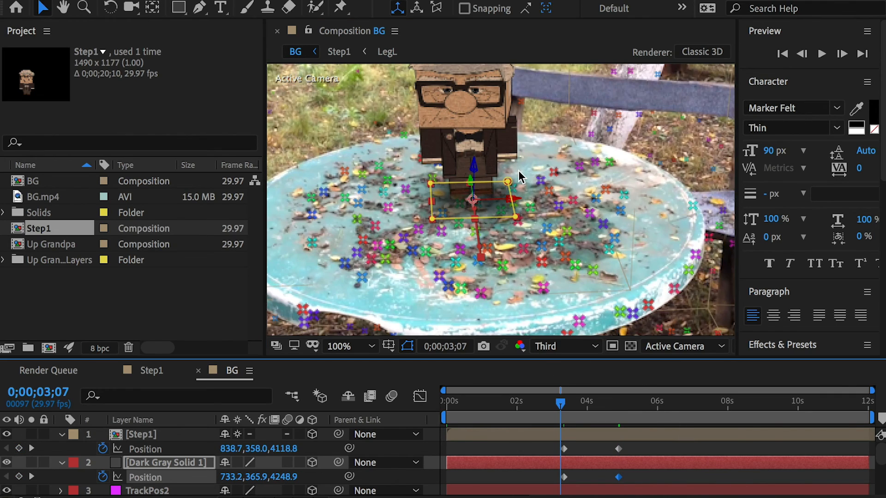
pyautogui.press('space')
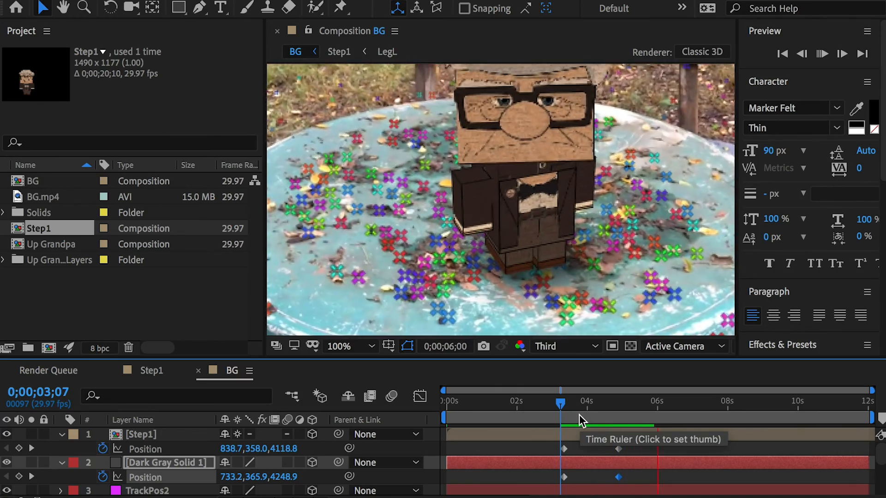
pyautogui.scroll(-2, 602, 273)
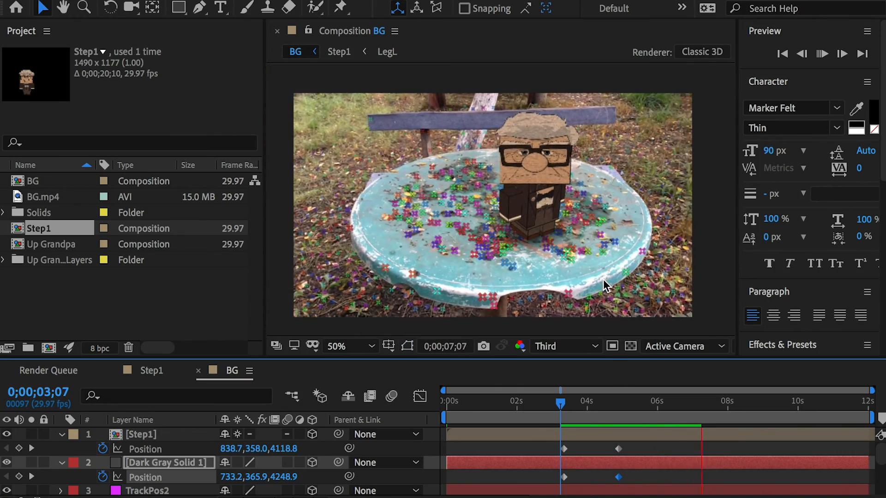
pyautogui.press('space')
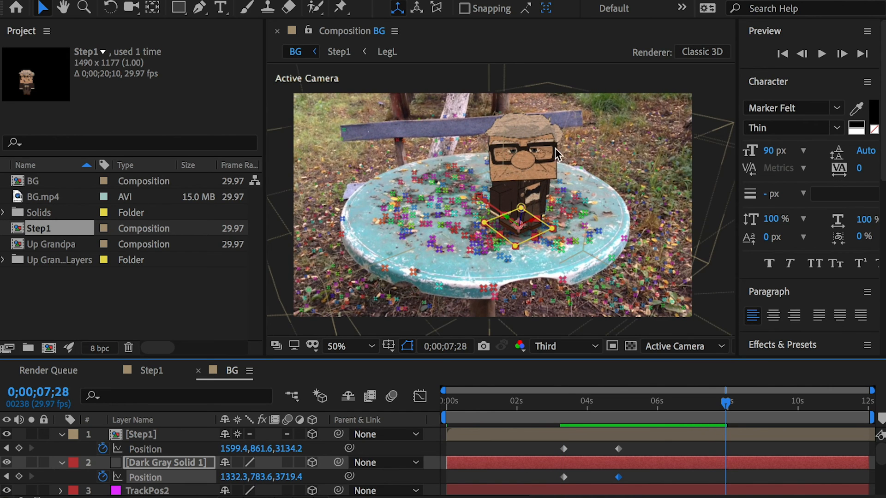
# - Open the Head composition from Step1 and toggle HeadF's visibility to identify the face layer
pyautogui.click(148, 375)
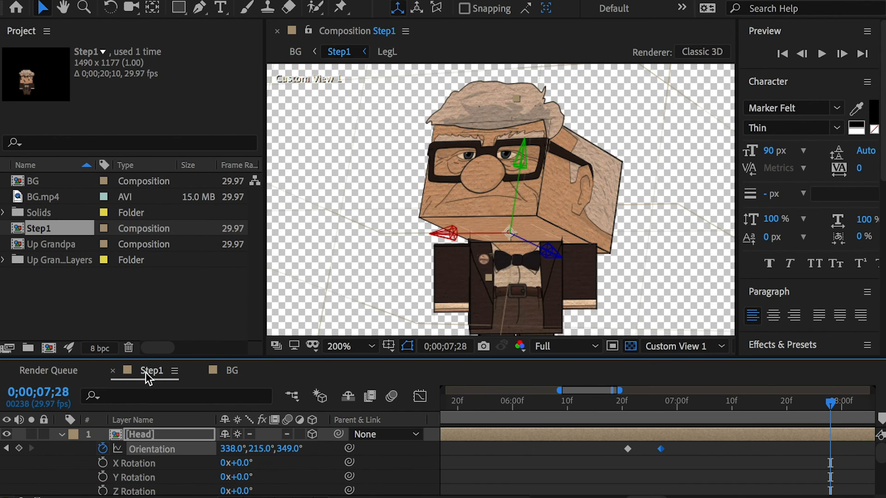
pyautogui.doubleClick(140, 434)
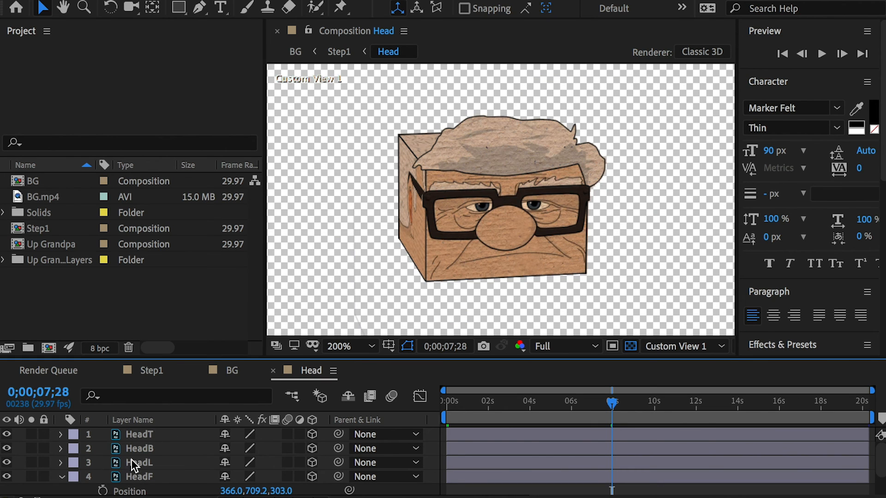
pyautogui.click(145, 472)
pyautogui.click(6, 477)
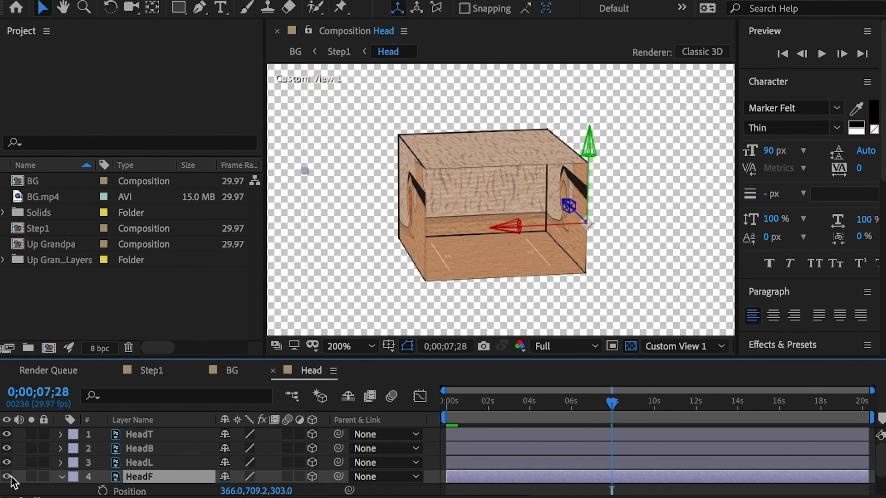
pyautogui.click(6, 476)
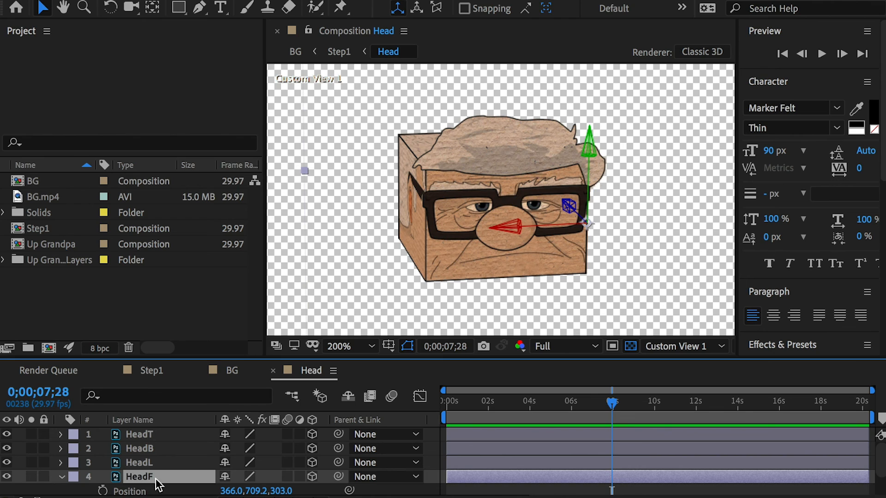